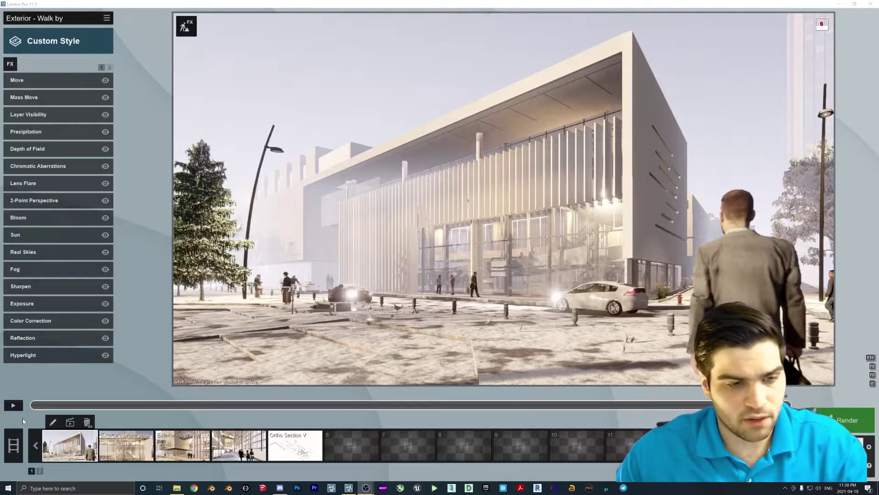
# Open the Exterior - Walk by clip for editing and update its first camera keyframe with a closer view past the man in the suit.
pyautogui.click(423, 226)
pyautogui.click(423, 226)
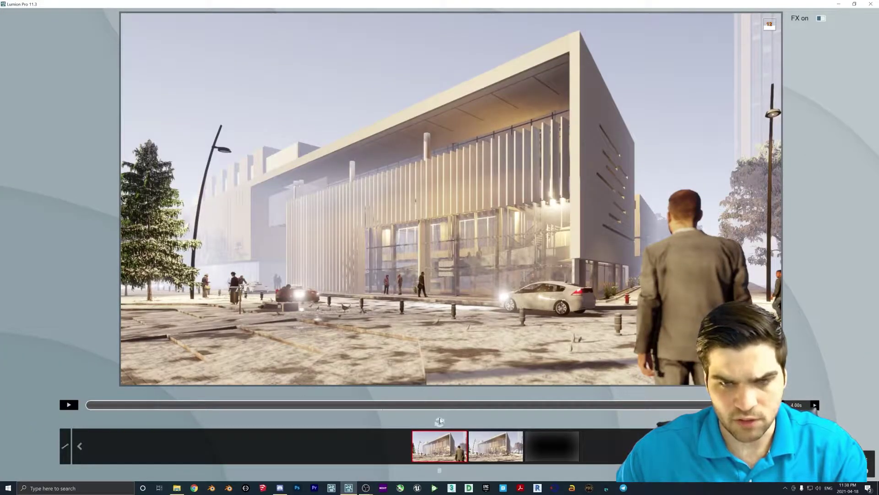
pyautogui.press('w')
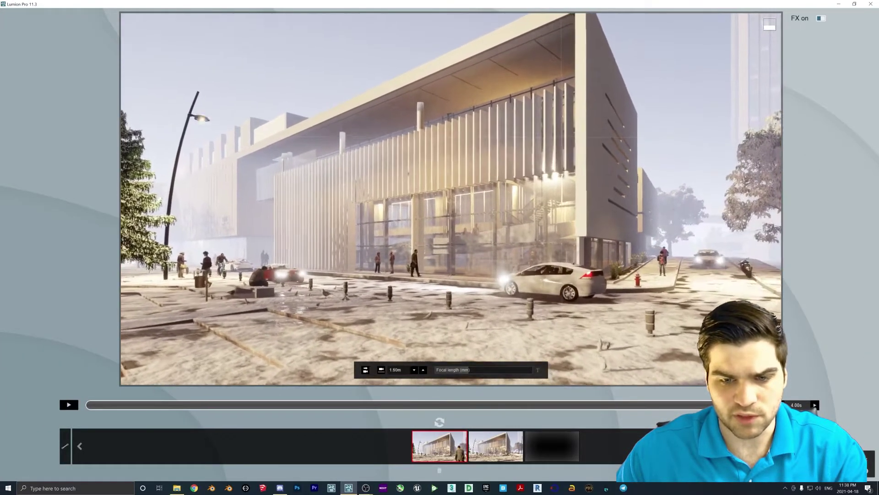
pyautogui.click(440, 421)
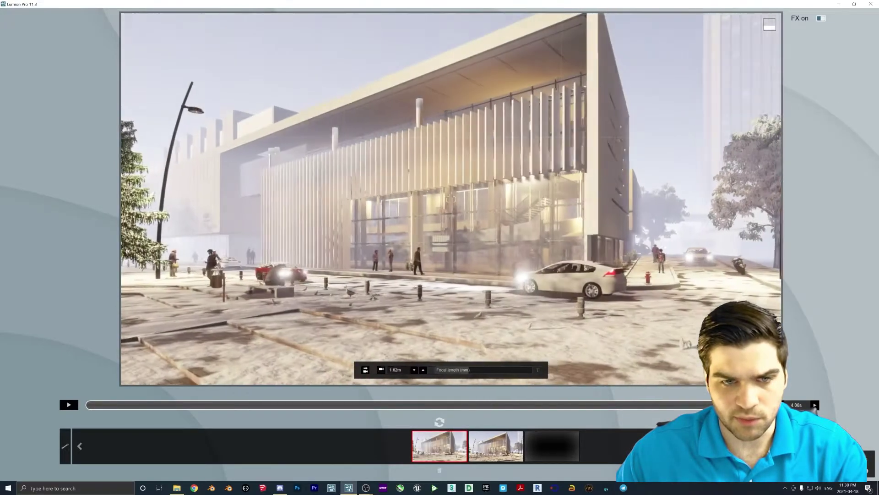
# Add a camera keyframe facing the front facade beside the snowy tree and red-jacketed man, and delete the original last keyframe.
pyautogui.press('a')
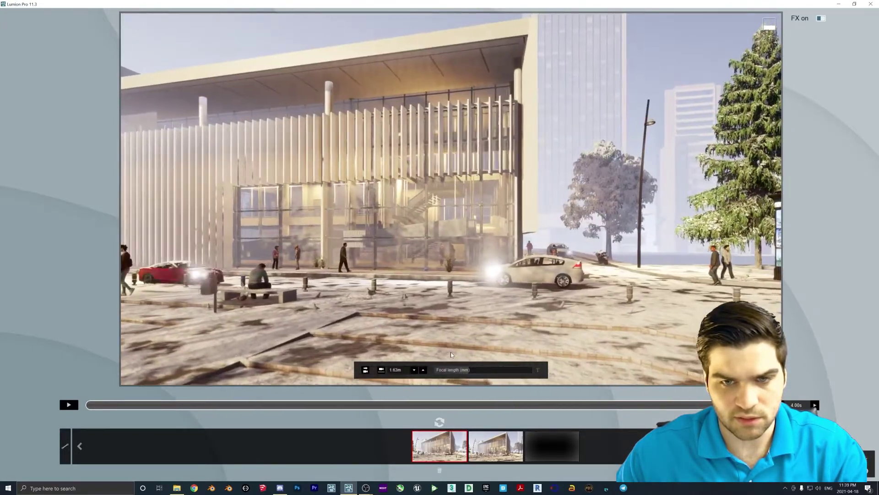
pyautogui.press('w')
pyautogui.press('a')
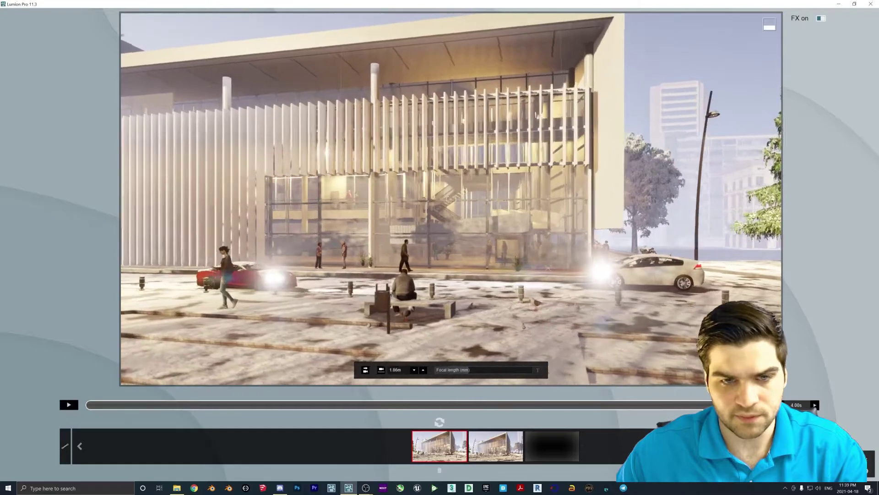
pyautogui.press('a')
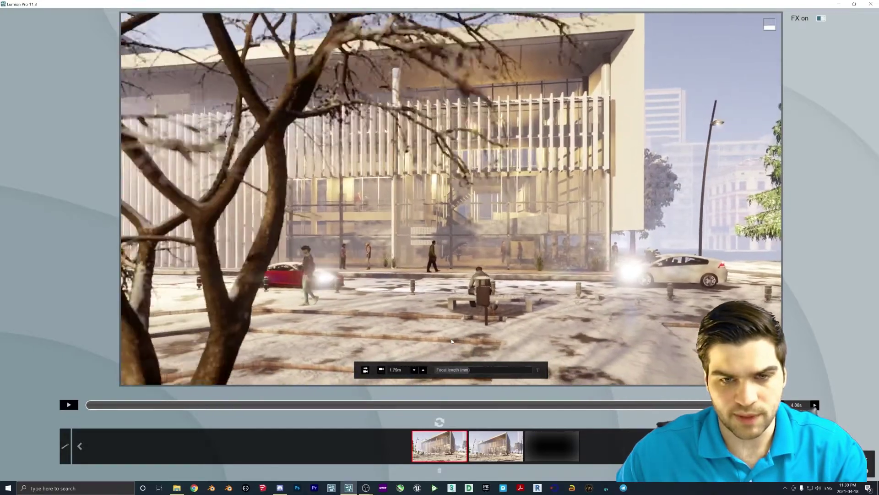
pyautogui.press('a')
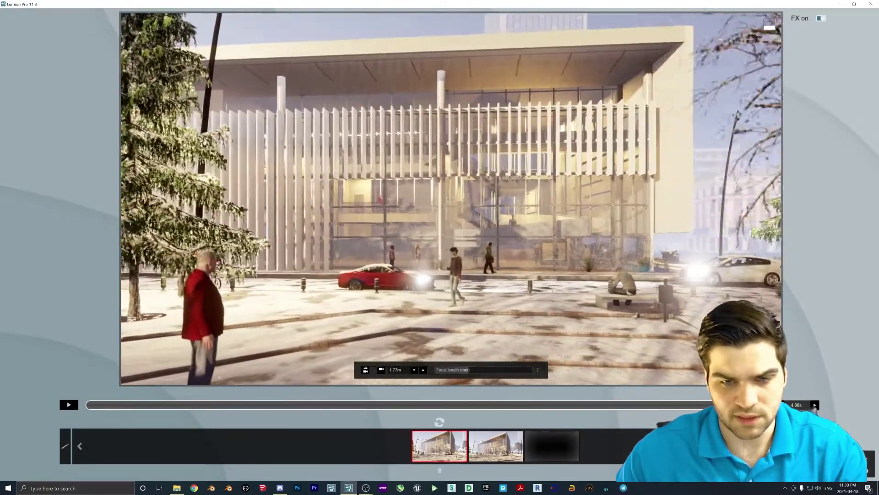
pyautogui.press('a')
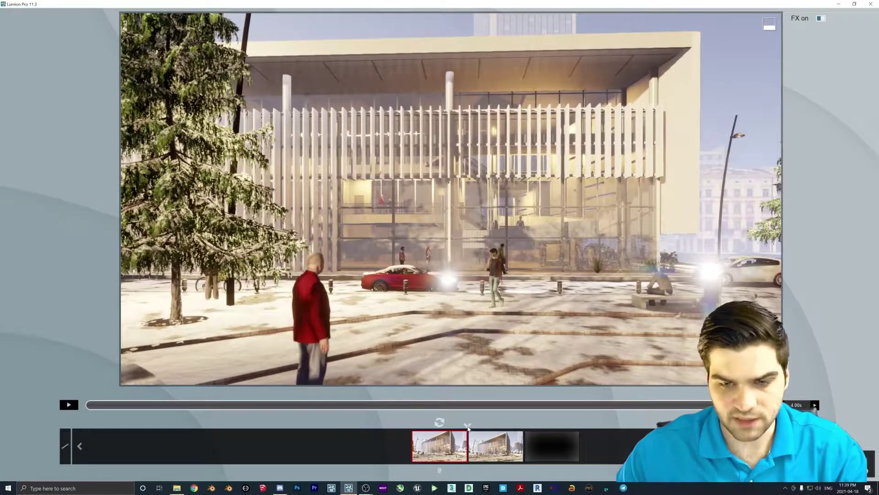
pyautogui.click(468, 427)
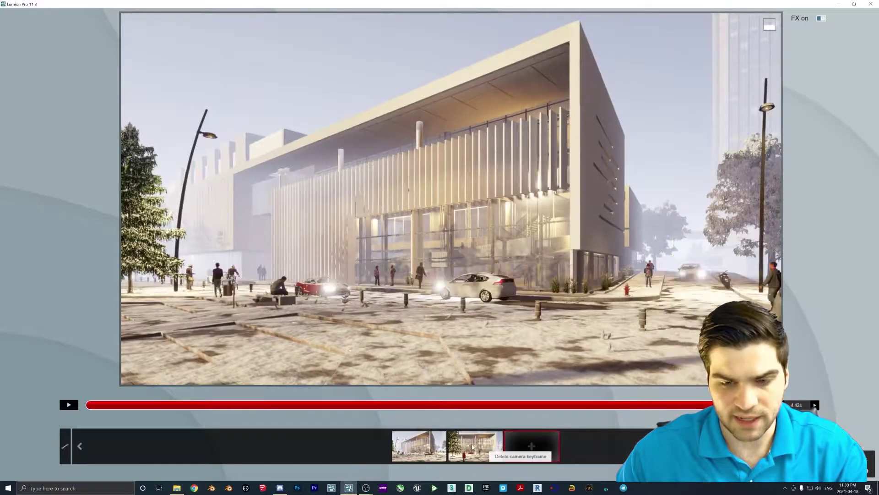
# Play the camera path from the start and update the second keyframe with a view farther back from the facade.
pyautogui.click(90, 405)
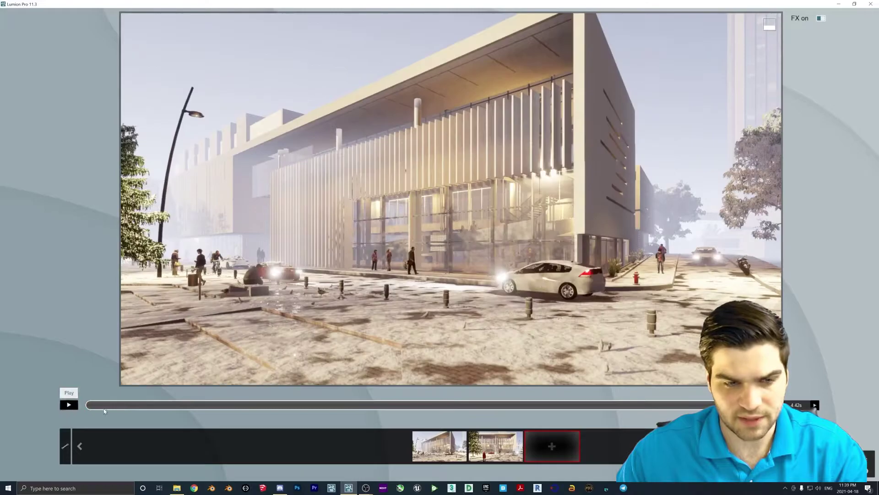
pyautogui.click(69, 404)
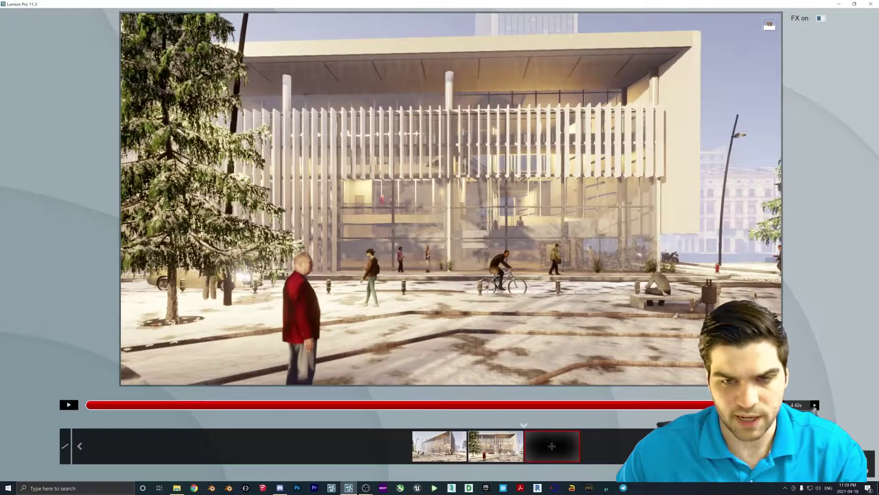
pyautogui.click(508, 453)
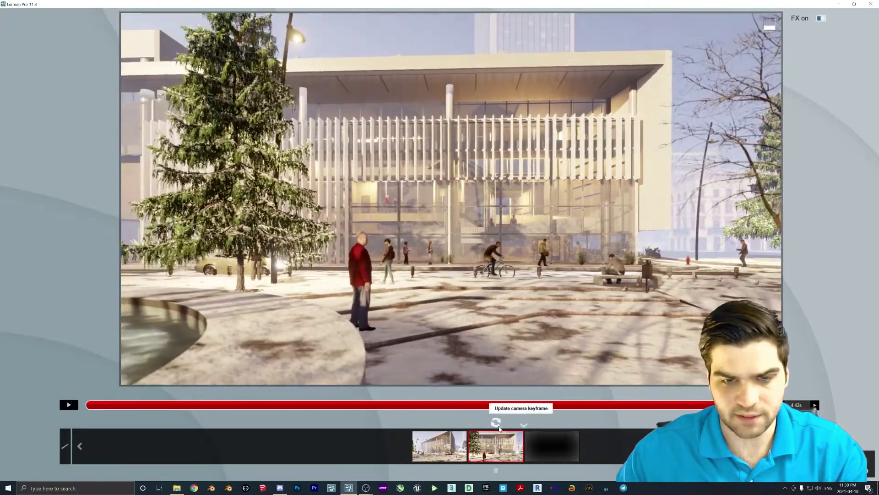
pyautogui.click(489, 422)
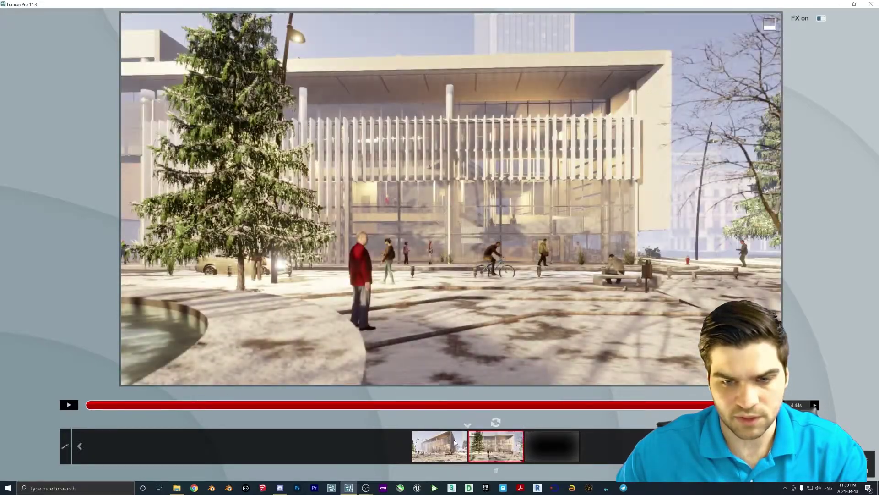
# Set the first keyframe's eye level to 1.74 m to match the second keyframe and save the clip edit.
pyautogui.click(439, 445)
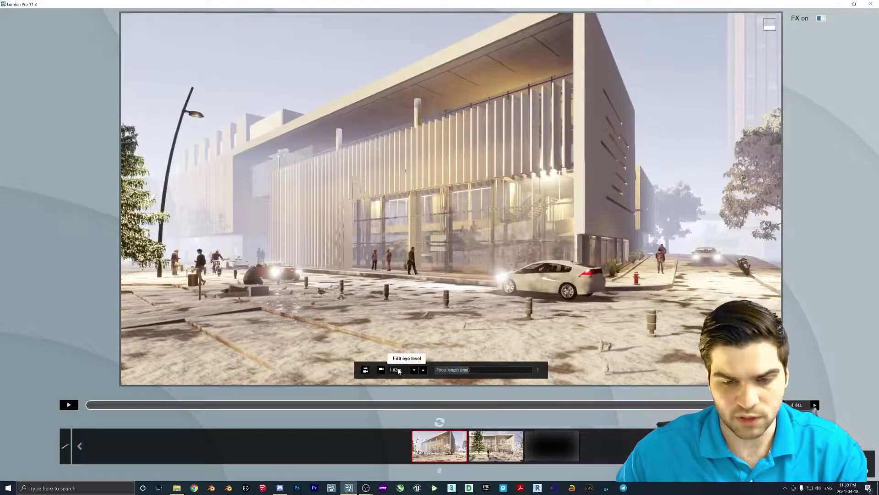
pyautogui.click(496, 445)
pyautogui.click(394, 369)
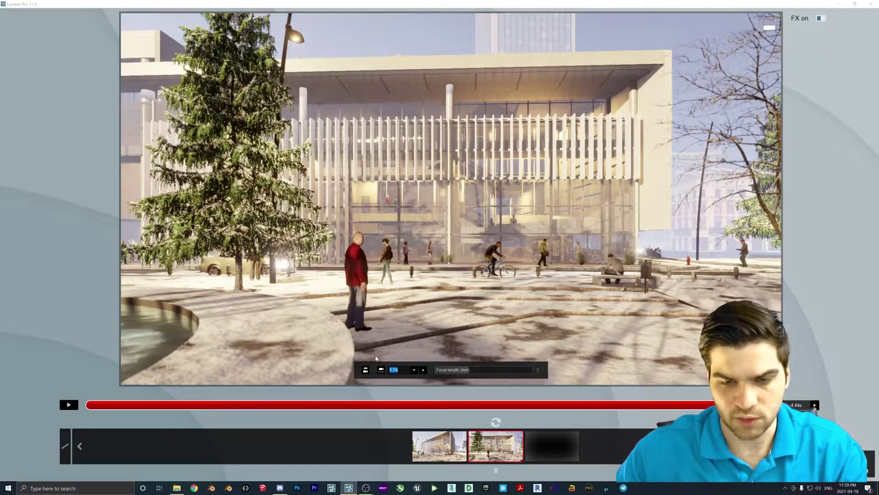
pyautogui.click(439, 445)
pyautogui.click(394, 370)
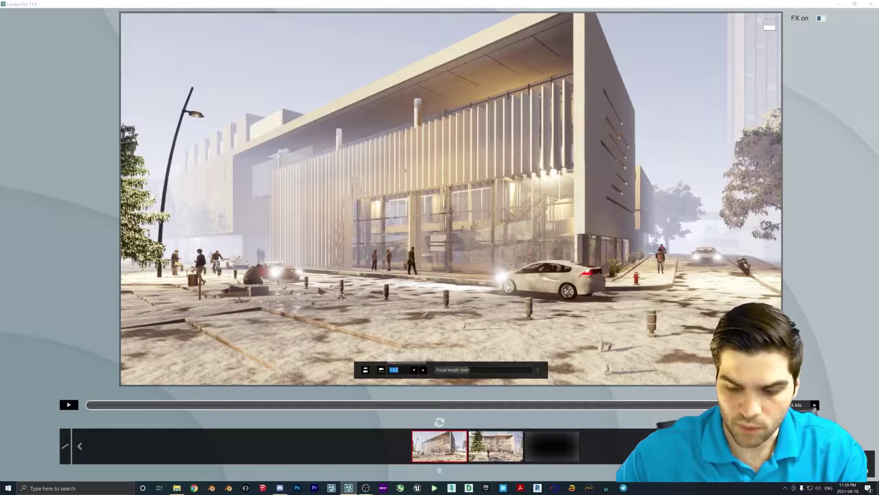
pyautogui.write('1.74')
pyautogui.press('Return')
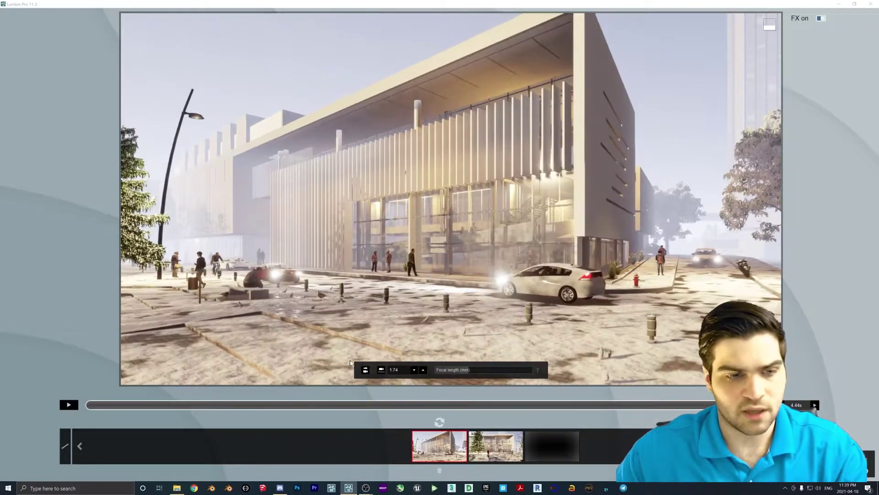
pyautogui.click(867, 458)
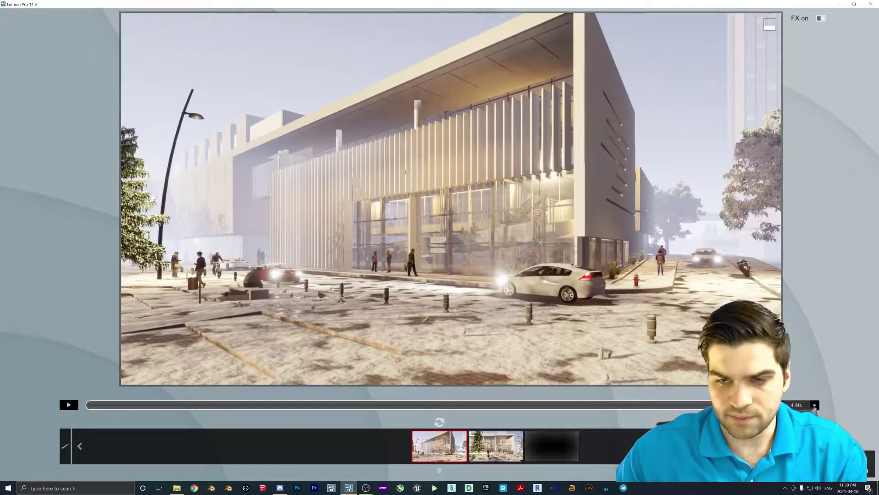
# Play back the edited Exterior - Walk by clip and stop it at a frame in its first half.
pyautogui.click(13, 404)
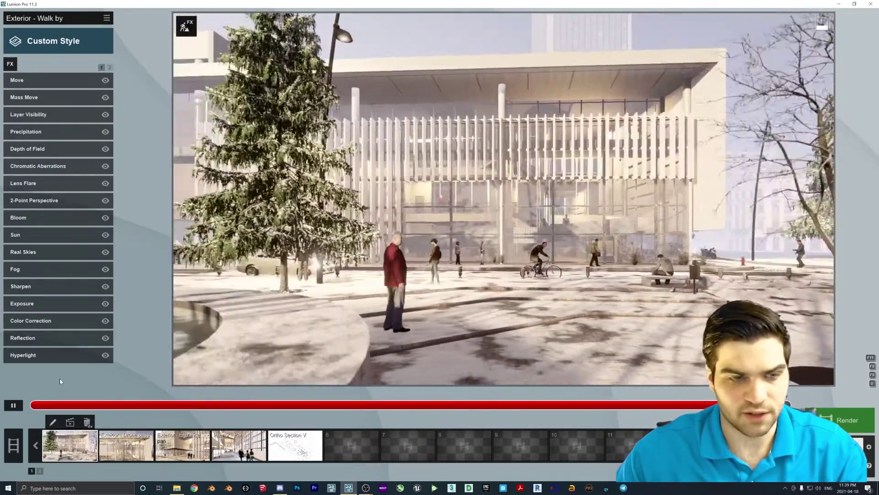
pyautogui.click(102, 405)
pyautogui.click(12, 405)
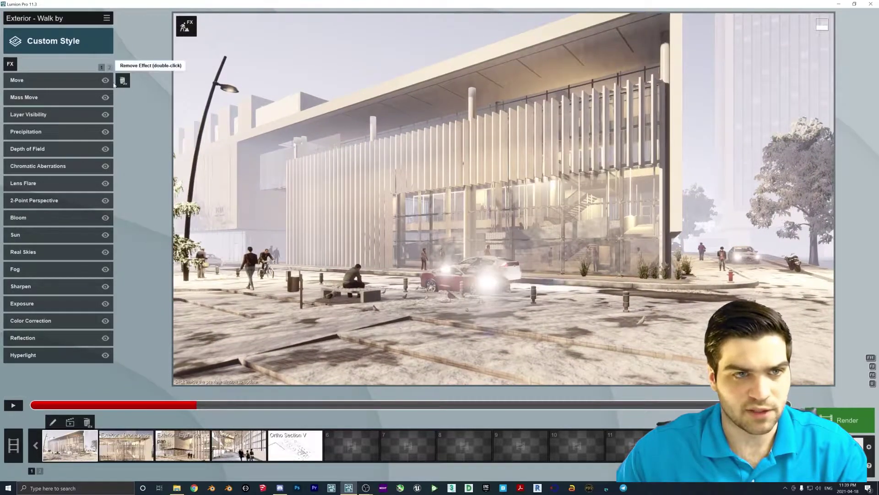
# Remove every effect from the Exterior - Walk by clip, from Move and Mass Move down to Sky Light and Shadow.
pyautogui.doubleClick(123, 82)
pyautogui.doubleClick(123, 82)
pyautogui.doubleClick(123, 81)
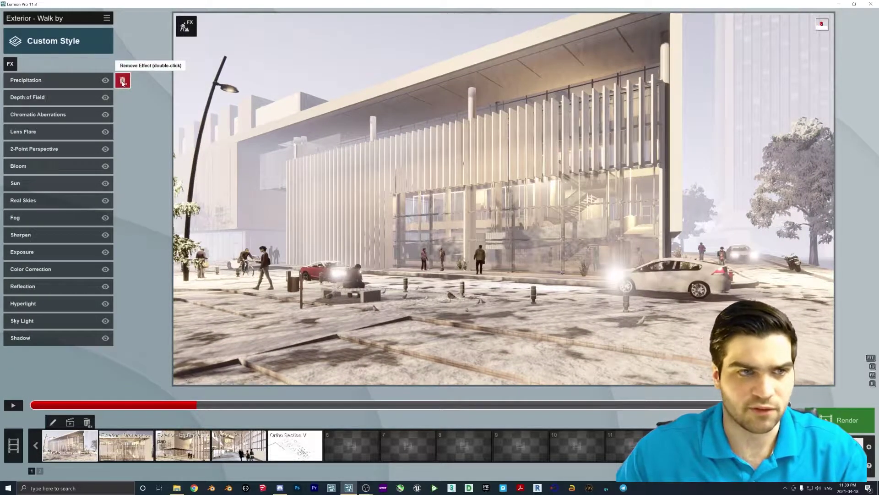
pyautogui.doubleClick(123, 82)
pyautogui.doubleClick(123, 81)
pyautogui.doubleClick(122, 82)
pyautogui.doubleClick(122, 81)
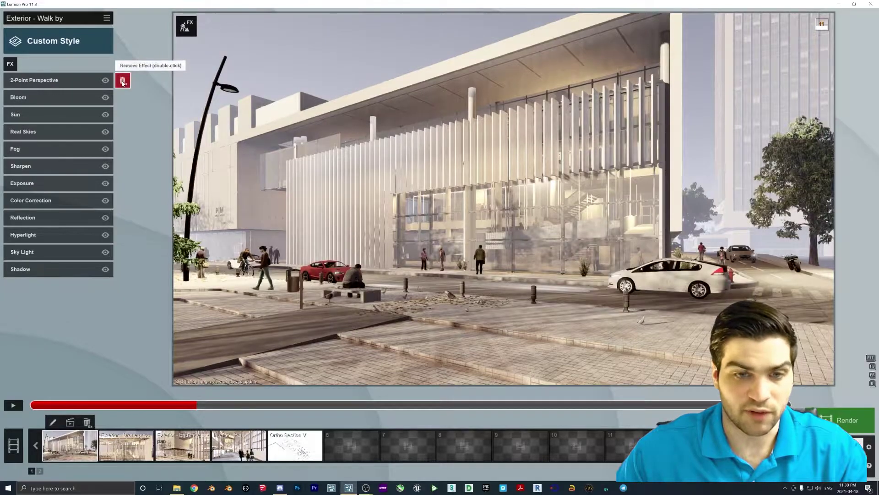
pyautogui.doubleClick(123, 81)
pyautogui.doubleClick(123, 82)
pyautogui.doubleClick(123, 81)
pyautogui.doubleClick(123, 81)
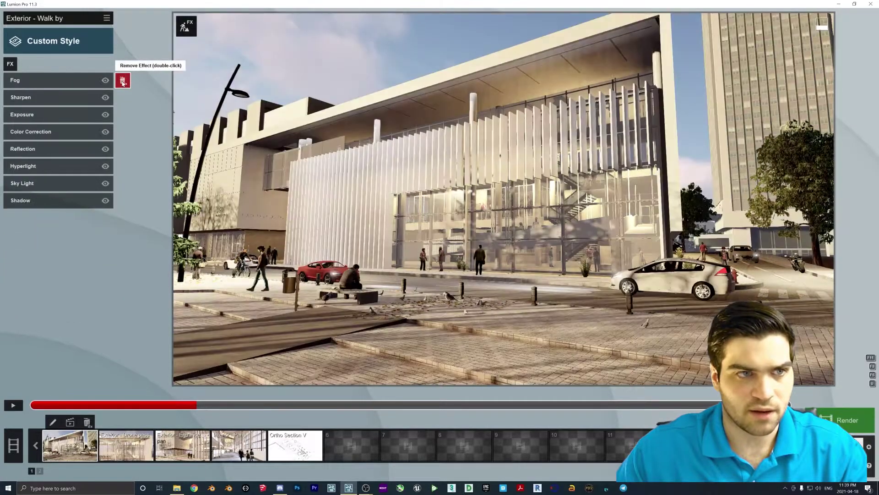
pyautogui.doubleClick(123, 81)
pyautogui.doubleClick(123, 82)
pyautogui.doubleClick(123, 82)
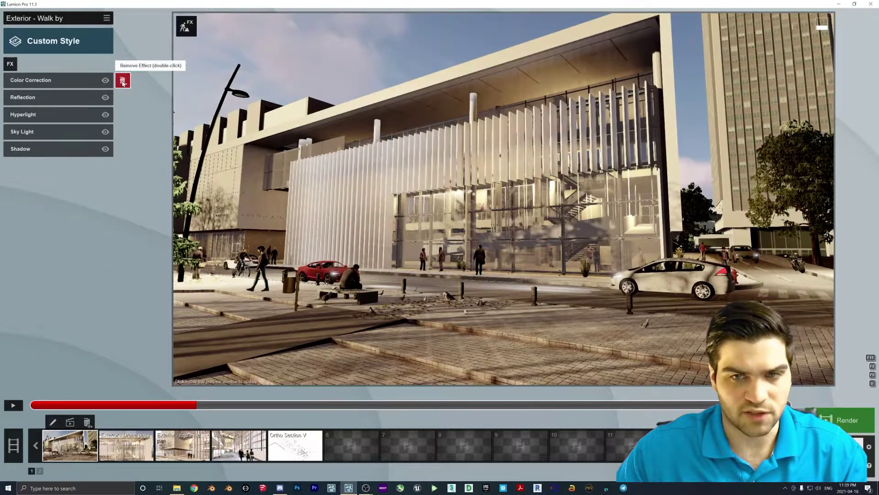
pyautogui.doubleClick(122, 81)
pyautogui.doubleClick(123, 81)
pyautogui.doubleClick(123, 81)
pyautogui.doubleClick(123, 82)
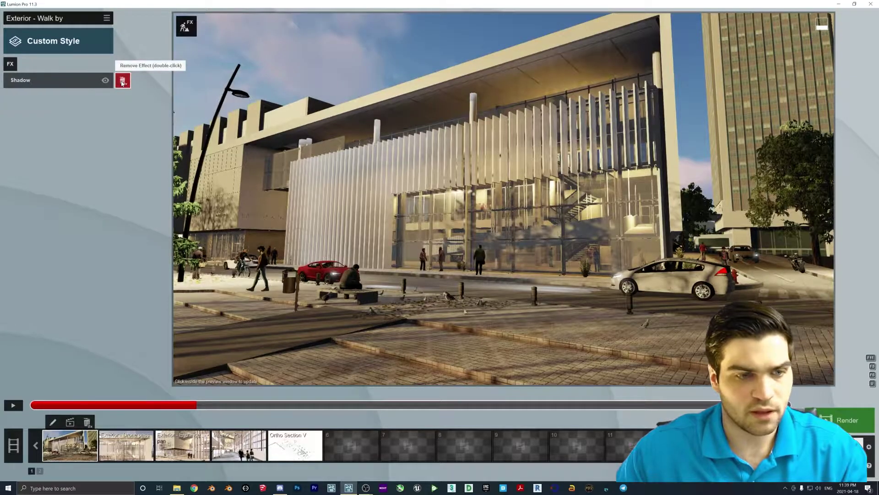
pyautogui.doubleClick(123, 81)
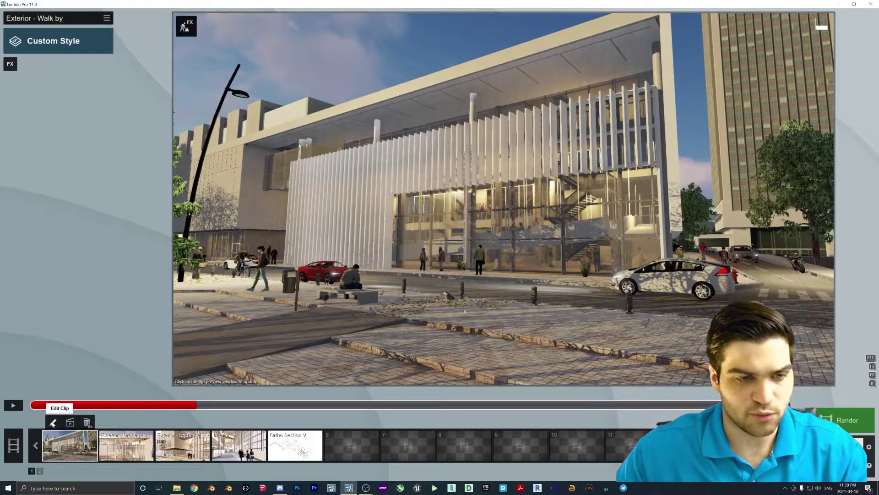
# Set up a Full HD image sequence render of the clip with the D, N, S, L, A and M additional outputs enabled.
pyautogui.click(69, 422)
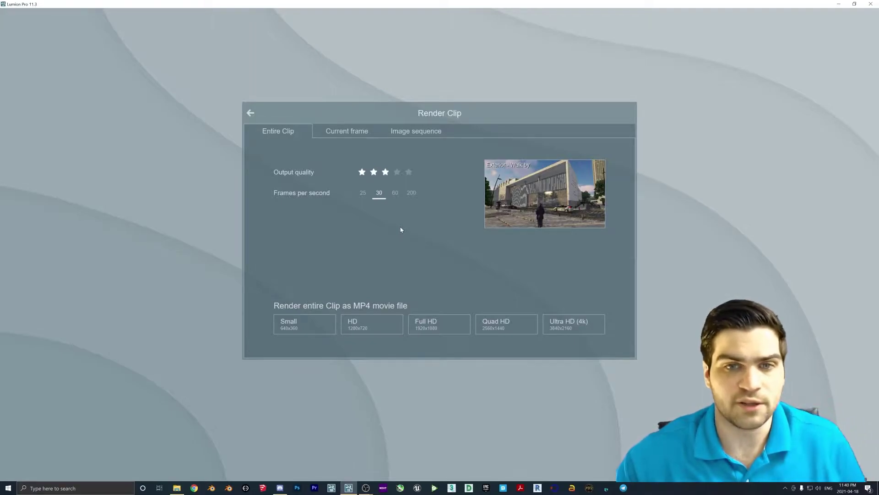
pyautogui.click(415, 132)
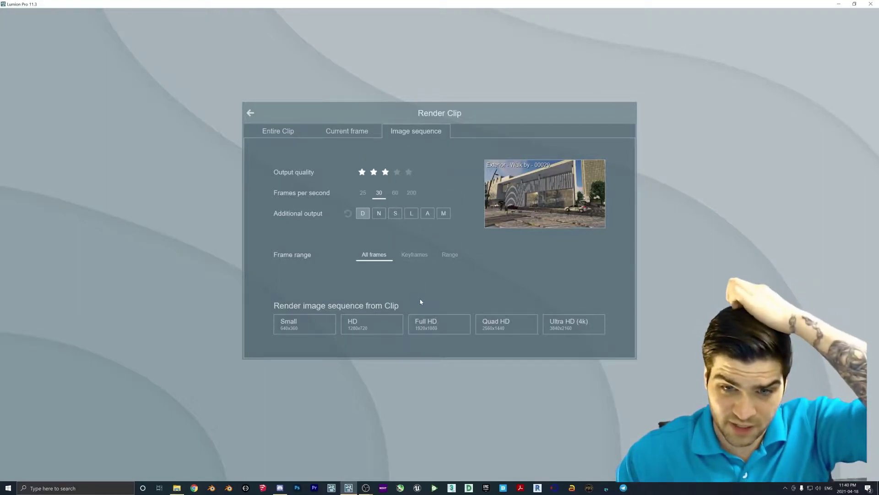
pyautogui.click(379, 213)
pyautogui.click(396, 214)
pyautogui.click(414, 213)
pyautogui.click(427, 213)
pyautogui.click(444, 213)
pyautogui.click(441, 326)
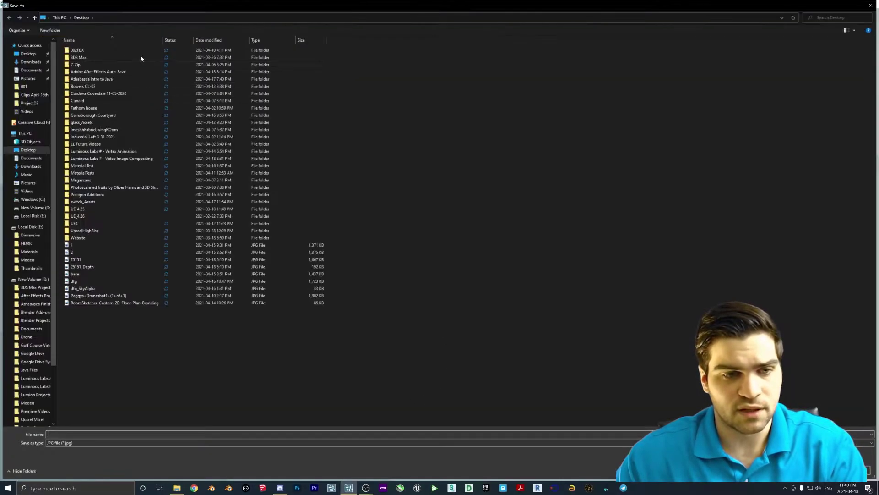
# Create a RenderPassesLibrary folder on the Desktop and render the JPG image sequence into it with the file name test.
pyautogui.rightClick(180, 341)
pyautogui.moveTo(243, 414)
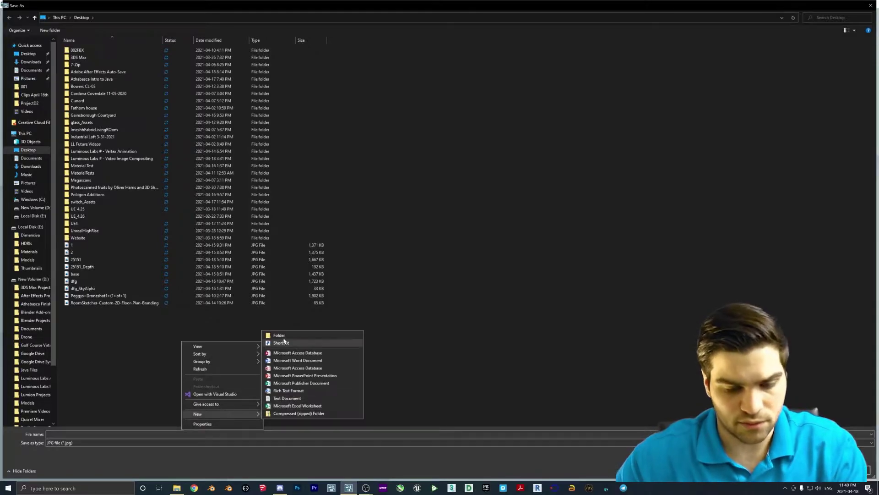
pyautogui.click(293, 342)
pyautogui.write('end')
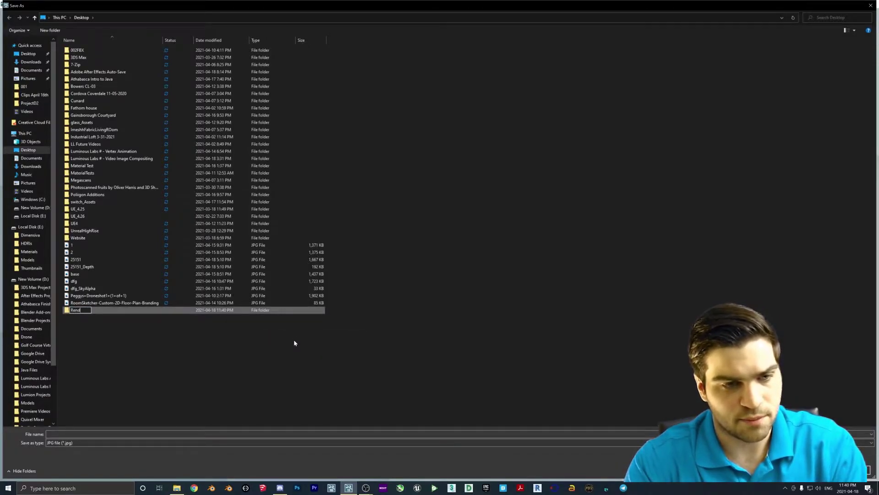
pyautogui.write('erPasses')
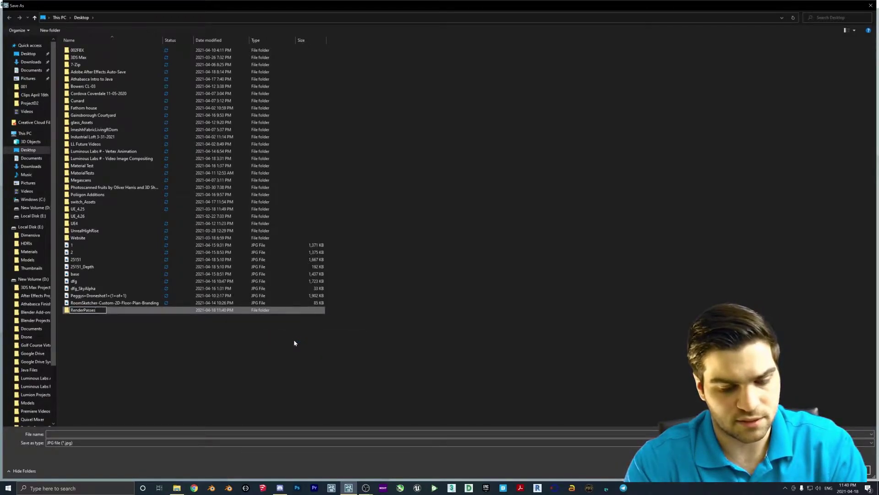
pyautogui.write('Library')
pyautogui.press('Return')
pyautogui.press('Return')
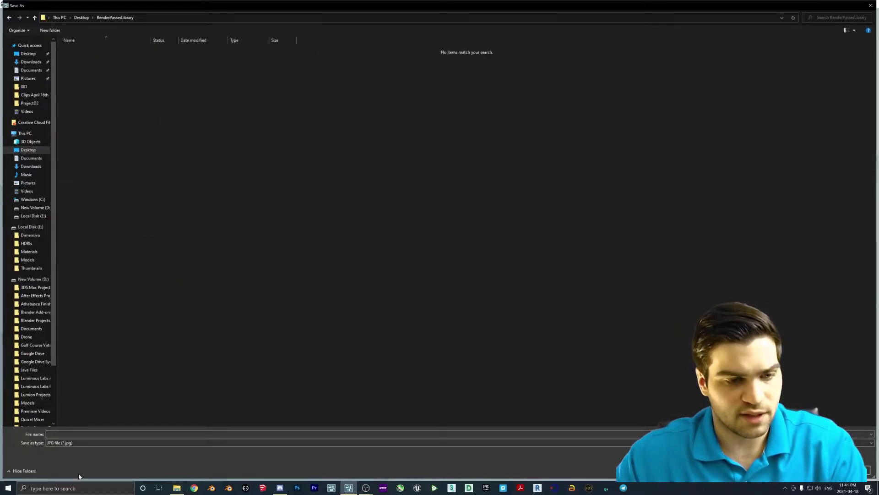
pyautogui.write('test')
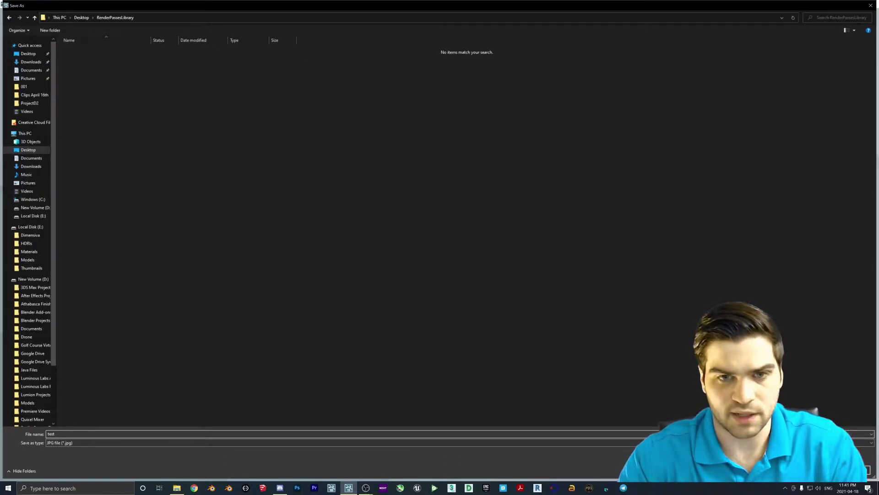
pyautogui.press('Return')
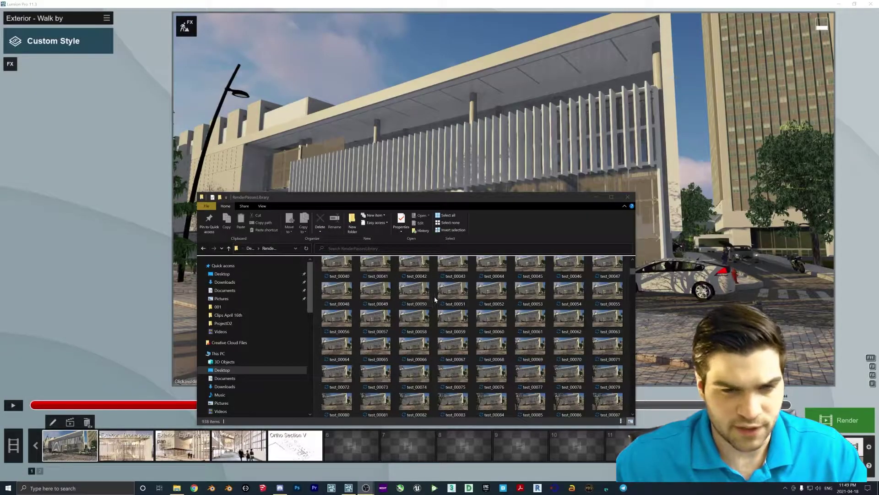
# Create a folder named Color among the rendered frames in RenderPassesLibrary.
pyautogui.scroll(3, 439, 296)
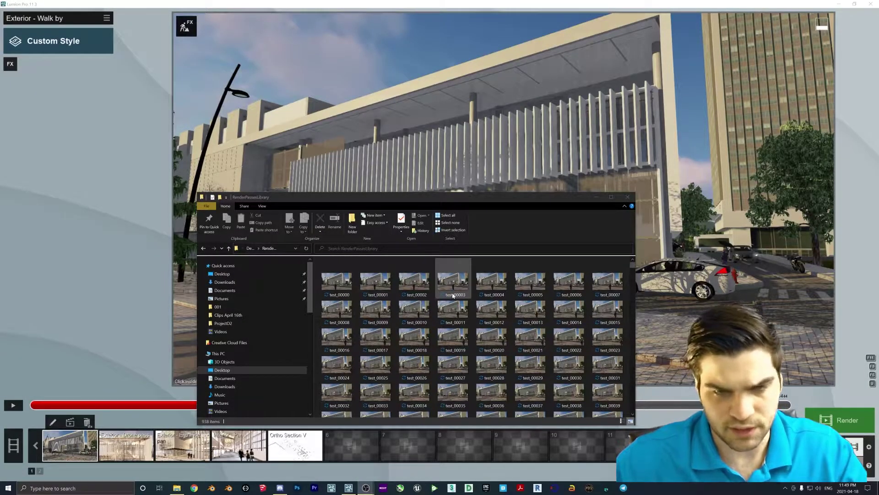
pyautogui.rightClick(316, 301)
pyautogui.moveTo(371, 392)
pyautogui.click(408, 393)
pyautogui.write('Color')
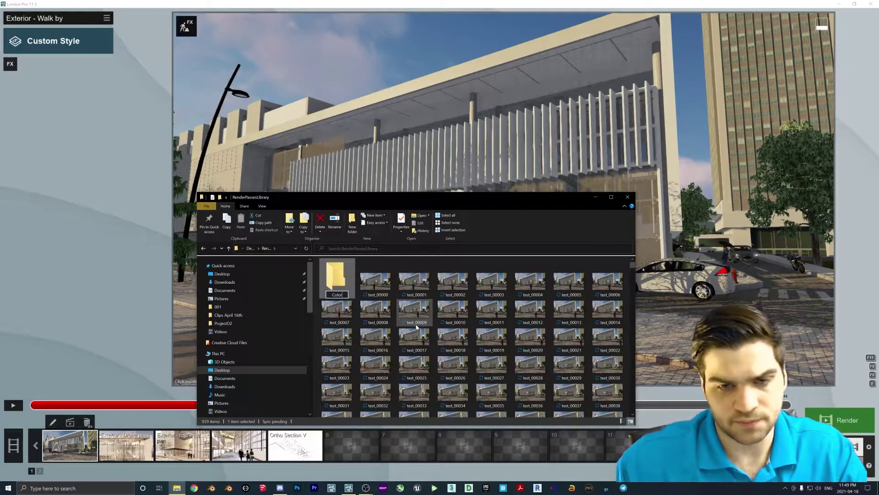
pyautogui.press('Return')
# Add a folder named Lighting to the RenderPassesLibrary folder.
pyautogui.rightClick(317, 318)
pyautogui.moveTo(345, 409)
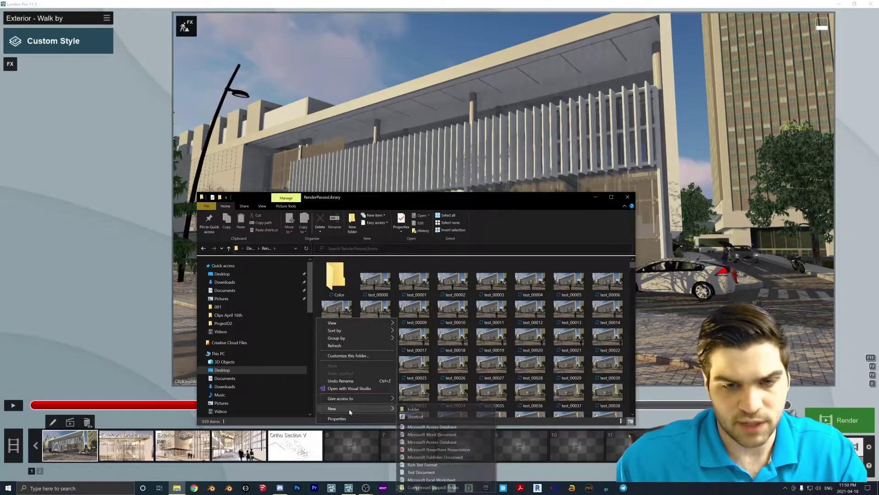
pyautogui.click(412, 408)
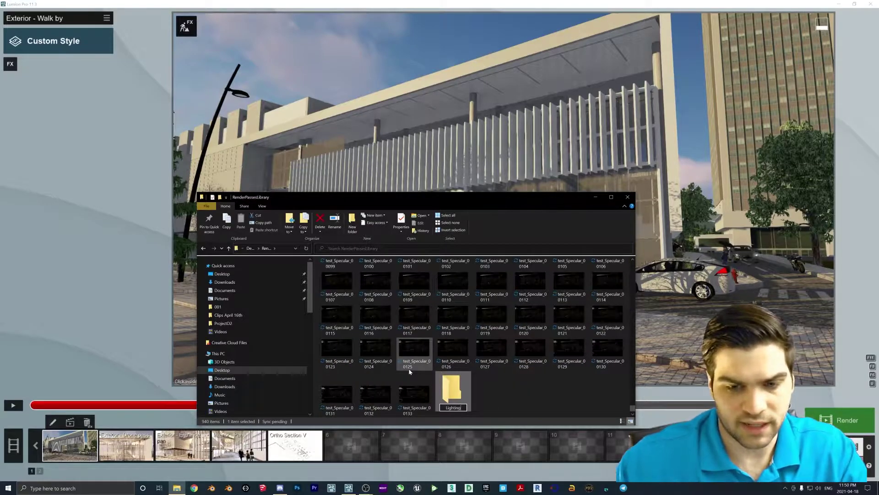
pyautogui.write('Lighting')
pyautogui.press('Return')
# Add a folder named Specular to the RenderPassesLibrary folder.
pyautogui.rightClick(317, 314)
pyautogui.moveTo(362, 403)
pyautogui.click(432, 404)
pyautogui.write('Specular')
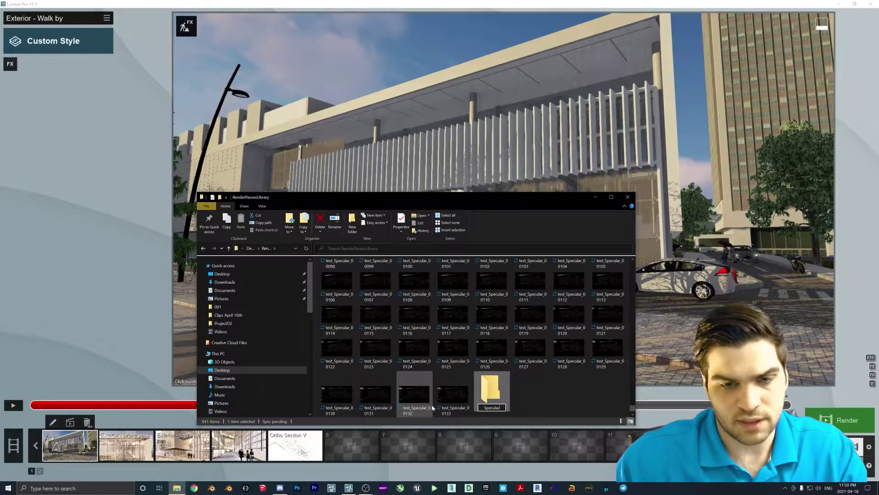
pyautogui.press('Return')
# Add a folder named MaterialID to the RenderPassesLibrary folder.
pyautogui.rightClick(317, 350)
pyautogui.moveTo(357, 440)
pyautogui.click(412, 362)
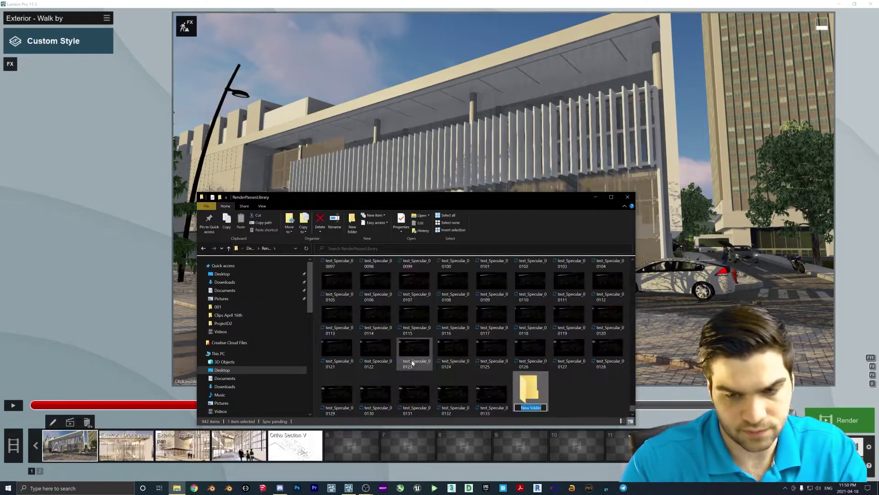
pyautogui.press('Return')
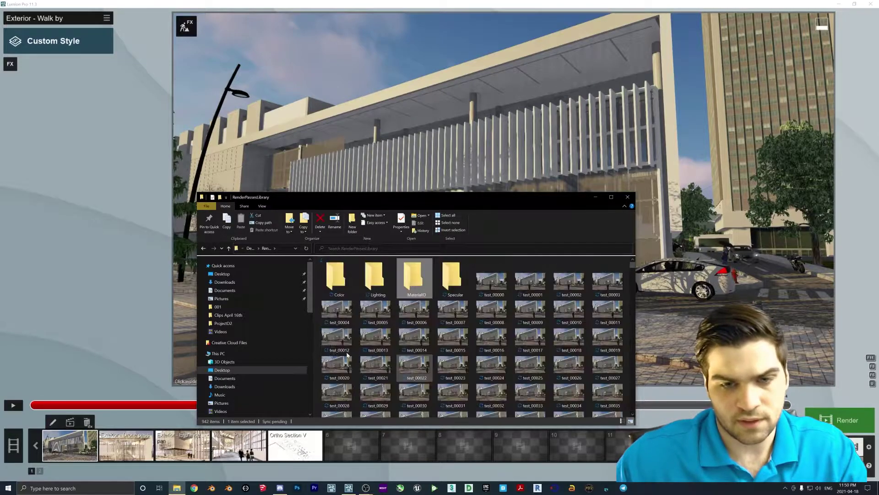
# Add a folder named SkyAlpha to the RenderPassesLibrary folder.
pyautogui.rightClick(319, 316)
pyautogui.moveTo(353, 411)
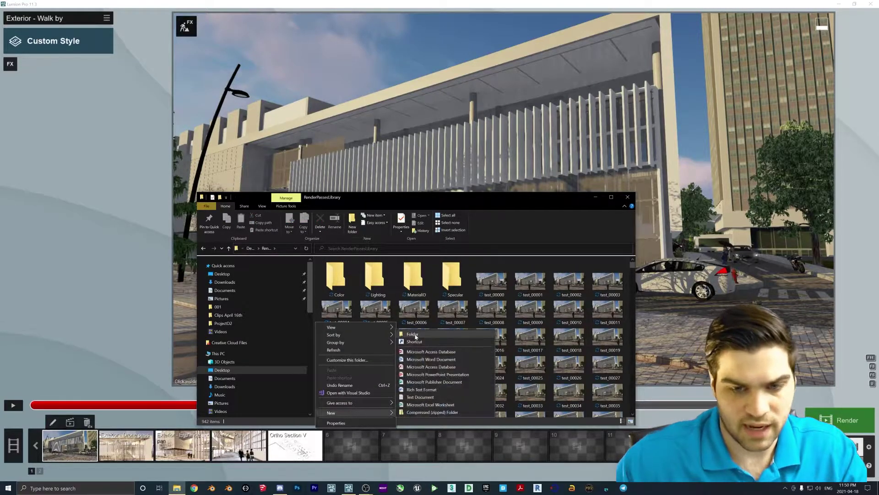
pyautogui.click(416, 335)
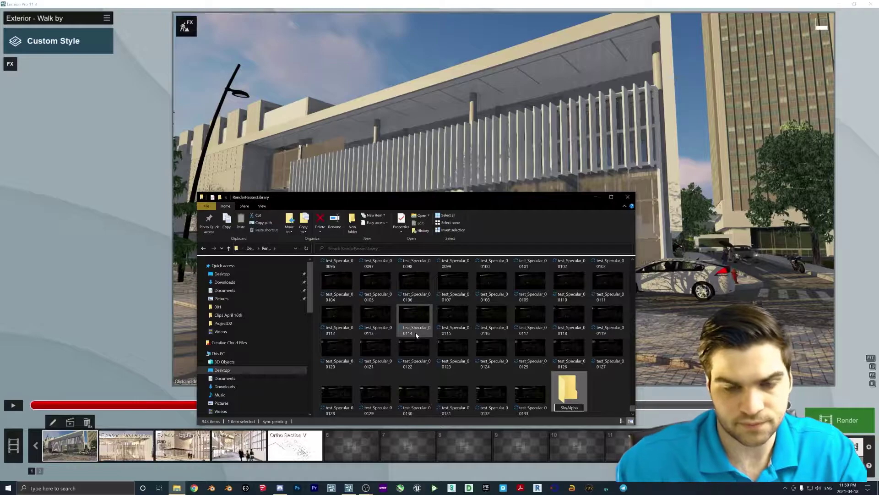
pyautogui.press('Return')
# Add a folder named Normal to the RenderPassesLibrary folder.
pyautogui.rightClick(317, 330)
pyautogui.moveTo(356, 417)
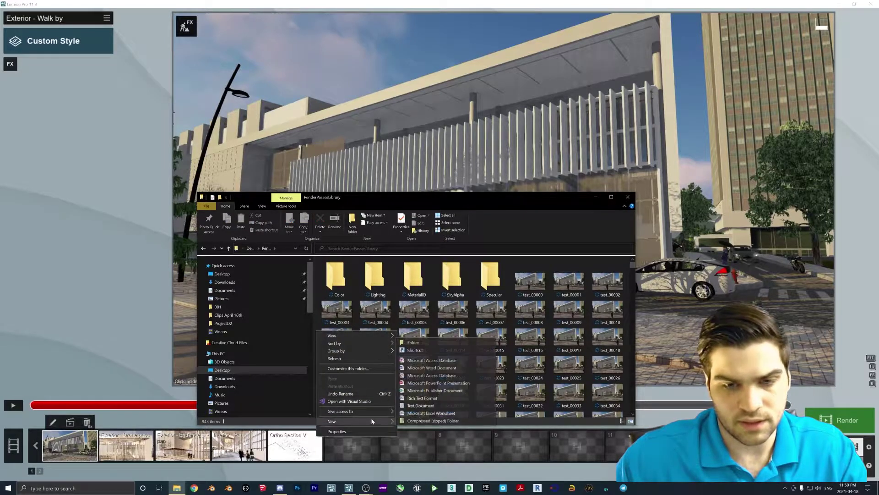
pyautogui.click(635, 267)
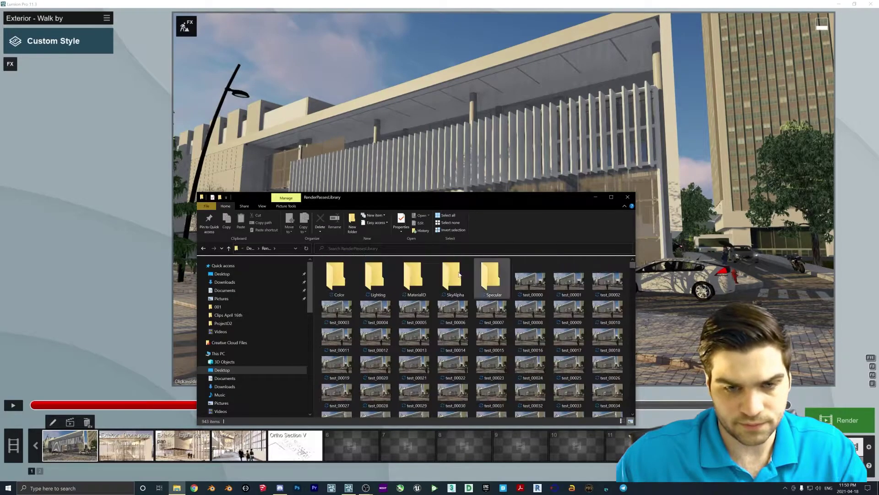
pyautogui.rightClick(323, 333)
pyautogui.moveTo(358, 421)
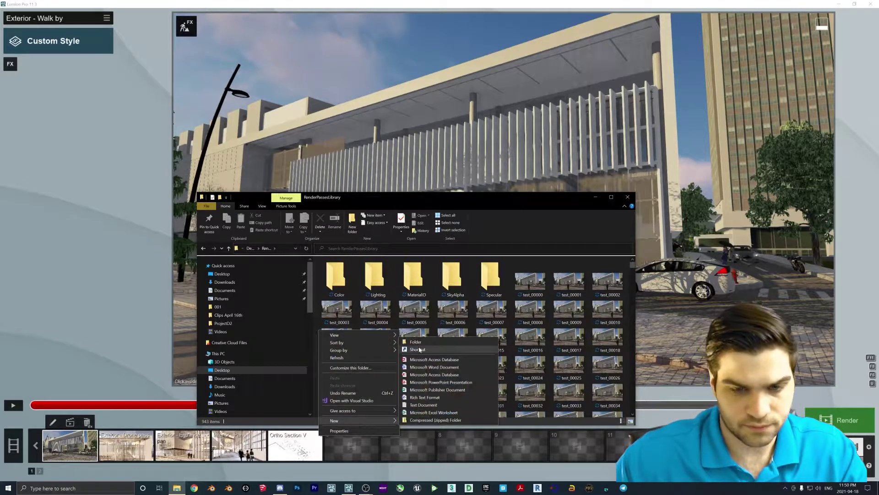
pyautogui.click(419, 340)
pyautogui.write('Normal')
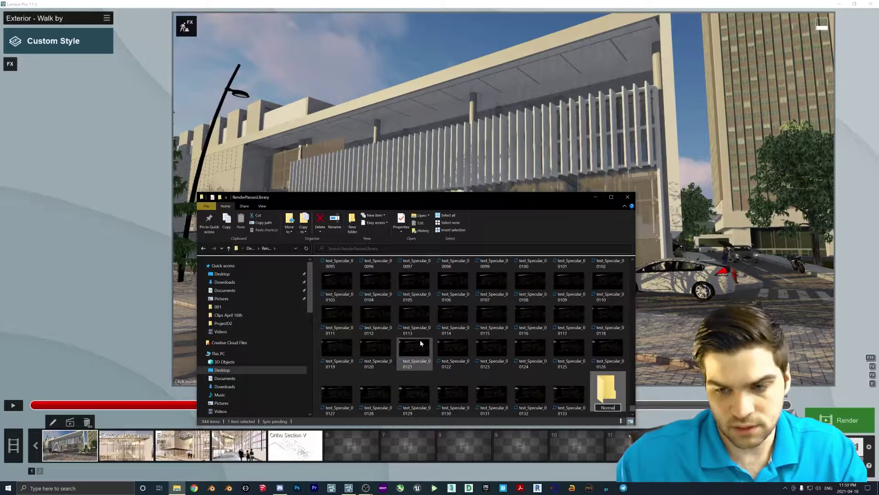
pyautogui.press('Return')
# Add a folder named Depth to the RenderPassesLibrary folder.
pyautogui.moveTo(634, 264)
pyautogui.mouseDown()
pyautogui.moveTo(641, 411)
pyautogui.moveTo(635, 304)
pyautogui.moveTo(643, 257)
pyautogui.mouseUp()
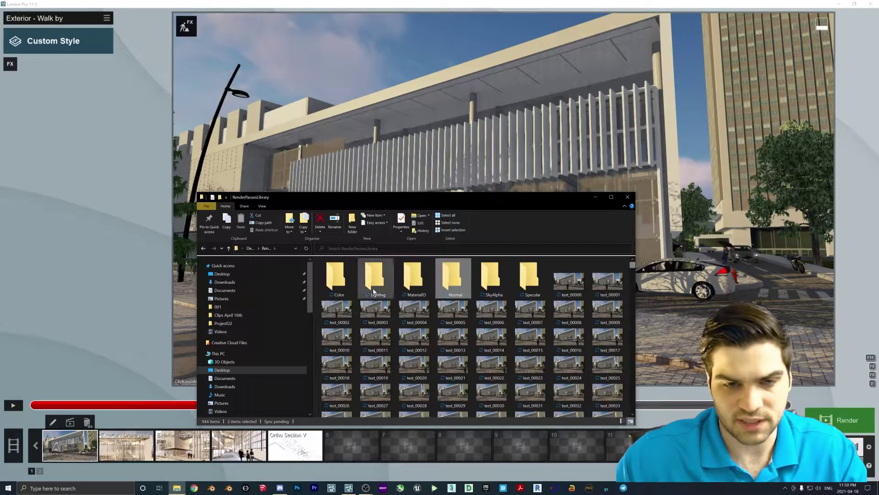
pyautogui.rightClick(318, 313)
pyautogui.moveTo(348, 403)
pyautogui.click(414, 404)
pyautogui.write('Depth')
pyautogui.press('Return')
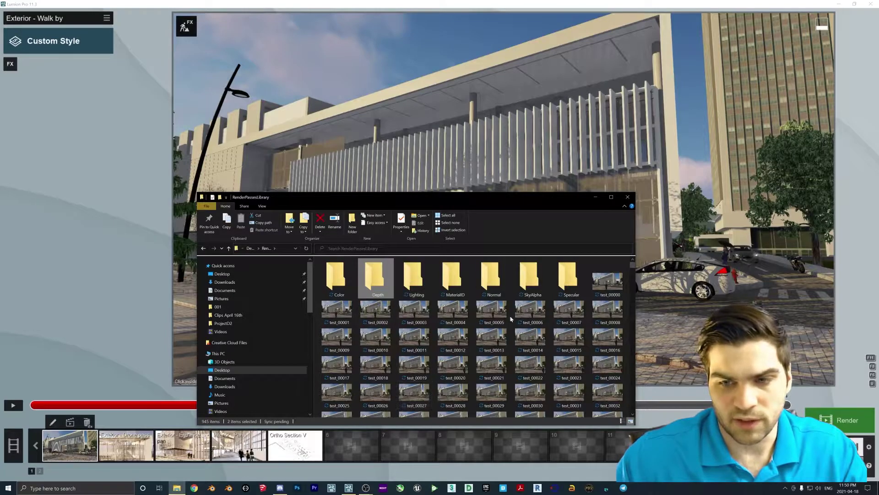
# Move the colour frames test_00000 through test_00133 into the Color folder.
pyautogui.click(604, 281)
pyautogui.moveTo(635, 265)
pyautogui.mouseDown()
pyautogui.moveTo(637, 285)
pyautogui.moveTo(635, 269)
pyautogui.mouseUp()
pyautogui.keyDown('shift'); pyautogui.click(491, 362); pyautogui.keyUp('shift')
pyautogui.scroll(-2, 526, 273)
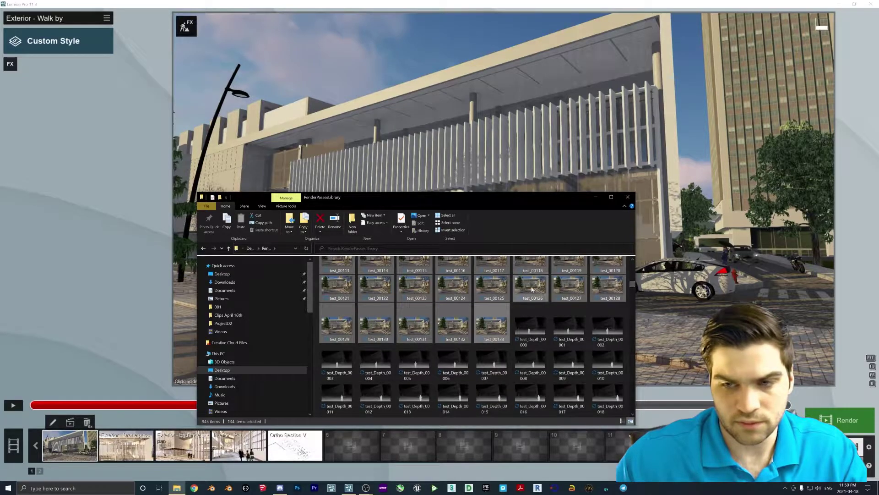
pyautogui.scroll(10, 530, 289)
pyautogui.moveTo(600, 280); pyautogui.dragTo(339, 277)
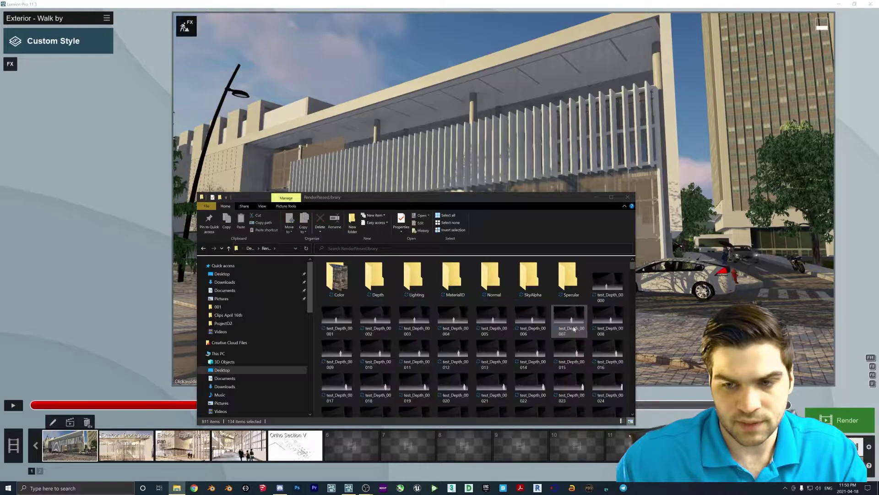
# Move all test_Depth frames, 00000 through 00133, into the Depth folder.
pyautogui.click(608, 291)
pyautogui.moveTo(634, 270); pyautogui.dragTo(636, 290)
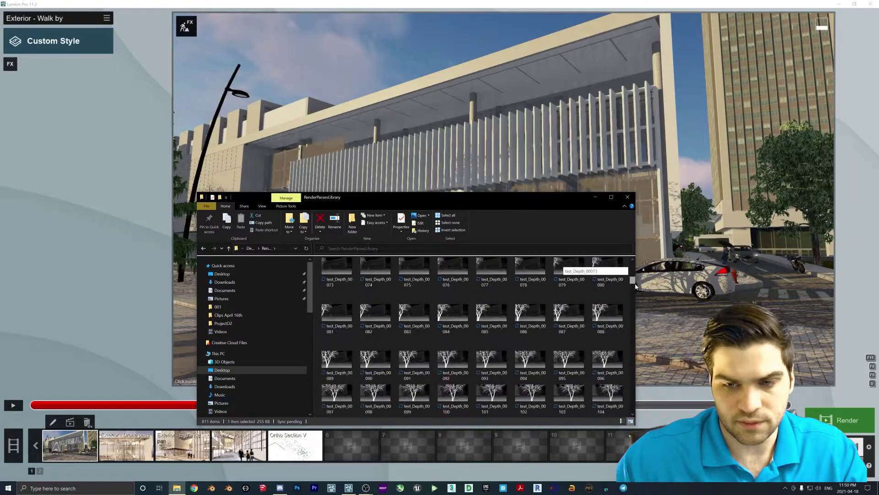
pyautogui.keyDown('shift'); pyautogui.click(494, 289); pyautogui.keyUp('shift')
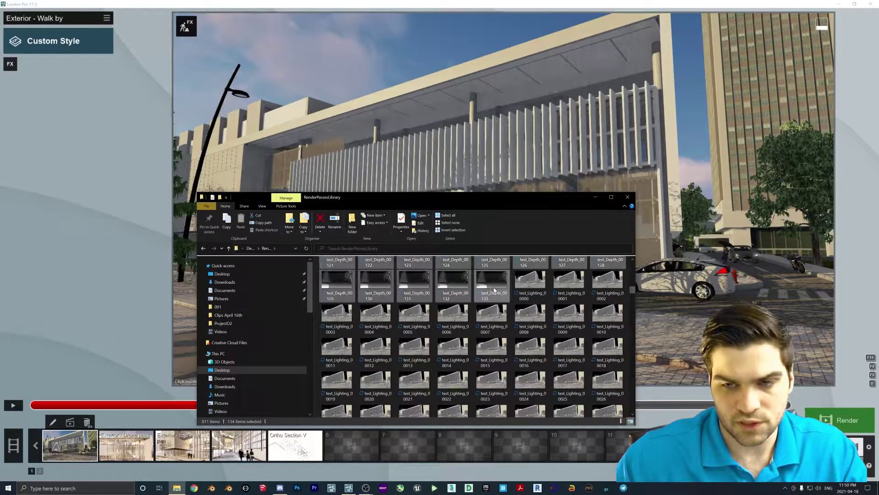
pyautogui.moveTo(631, 294); pyautogui.dragTo(372, 282)
# Move all test_Lighting frames into the Lighting folder.
pyautogui.click(617, 280)
pyautogui.moveTo(633, 271)
pyautogui.mouseDown()
pyautogui.moveTo(640, 296)
pyautogui.moveTo(635, 259)
pyautogui.mouseUp()
pyautogui.keyDown('shift'); pyautogui.click(491, 362); pyautogui.keyUp('shift')
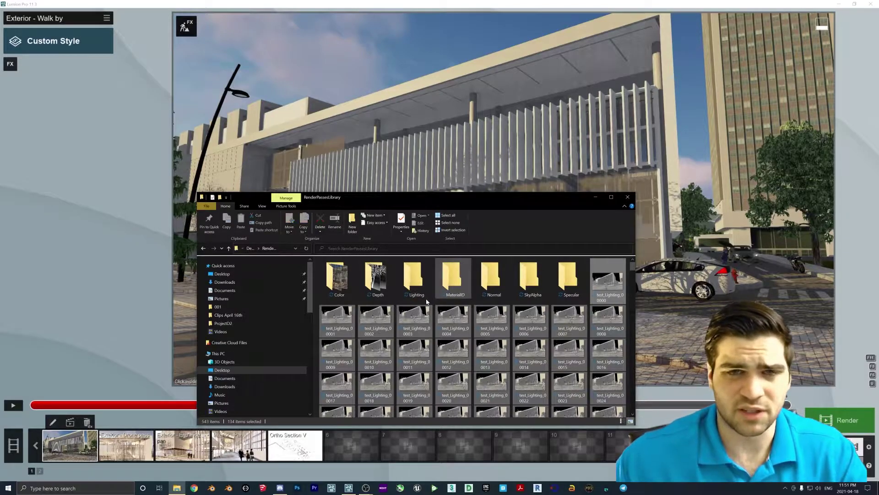
pyautogui.moveTo(427, 300); pyautogui.dragTo(417, 286)
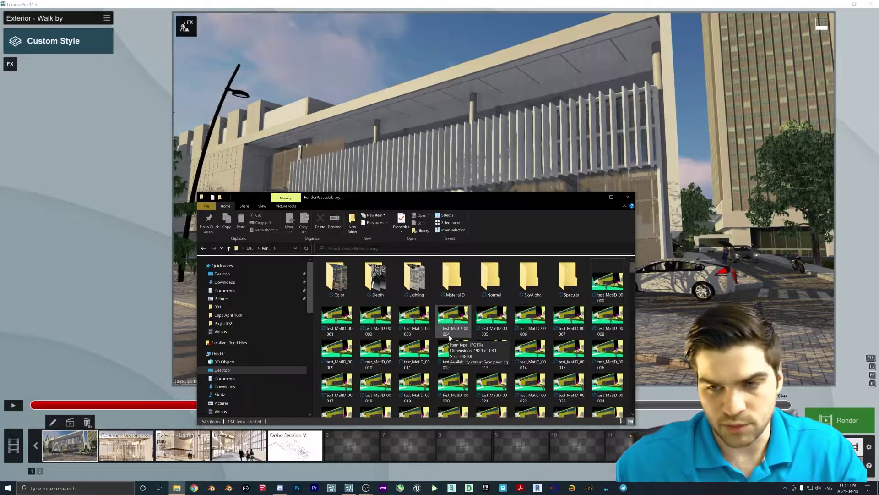
# Move all test_MatID frames into the MaterialID folder.
pyautogui.click(607, 280)
pyautogui.moveTo(632, 267)
pyautogui.mouseDown()
pyautogui.moveTo(635, 304)
pyautogui.moveTo(632, 271)
pyautogui.mouseUp()
pyautogui.keyDown('shift'); pyautogui.click(491, 315); pyautogui.keyUp('shift')
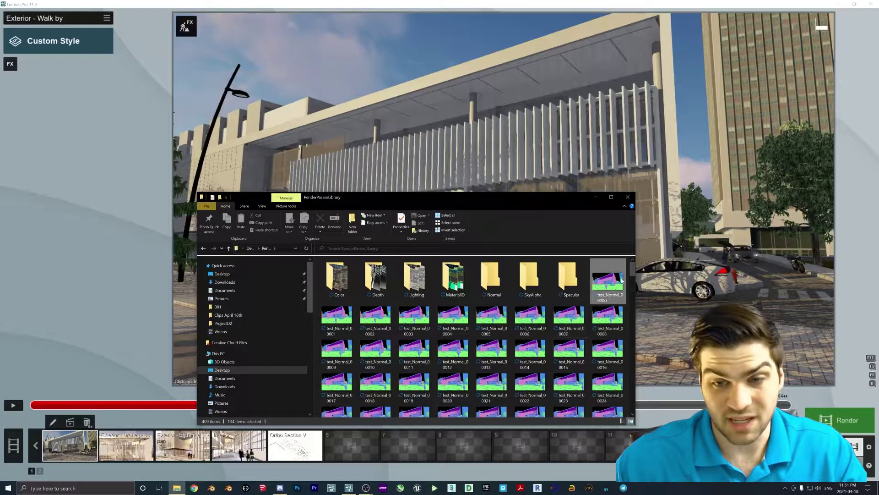
# Move all test_Normal frames, 00000 through 00133, into the Normal folder.
pyautogui.click(618, 284)
pyautogui.moveTo(633, 269); pyautogui.dragTo(639, 315)
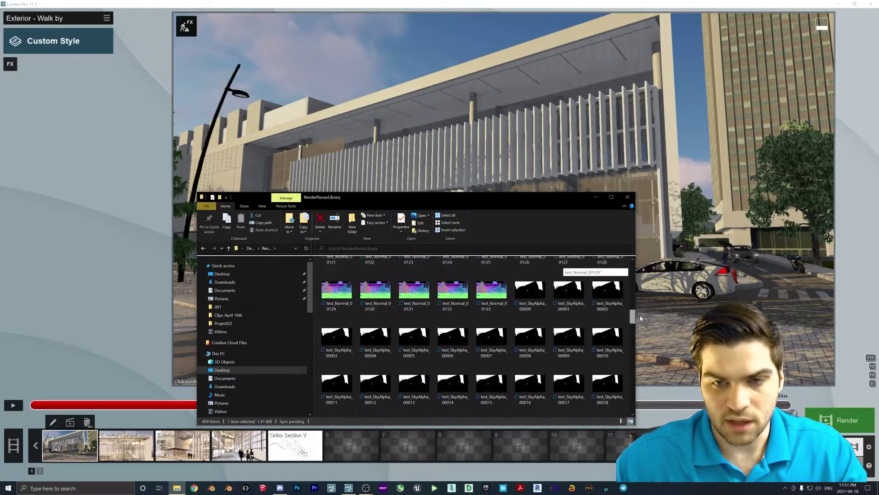
pyautogui.keyDown('shift'); pyautogui.click(491, 290); pyautogui.keyUp('shift')
pyautogui.scroll(10, 527, 286)
pyautogui.moveTo(491, 289); pyautogui.dragTo(633, 268)
# Move the test_SkyAlpha frames into the SkyAlpha folder and the test_Specular frames into the Specular folder.
pyautogui.click(621, 283)
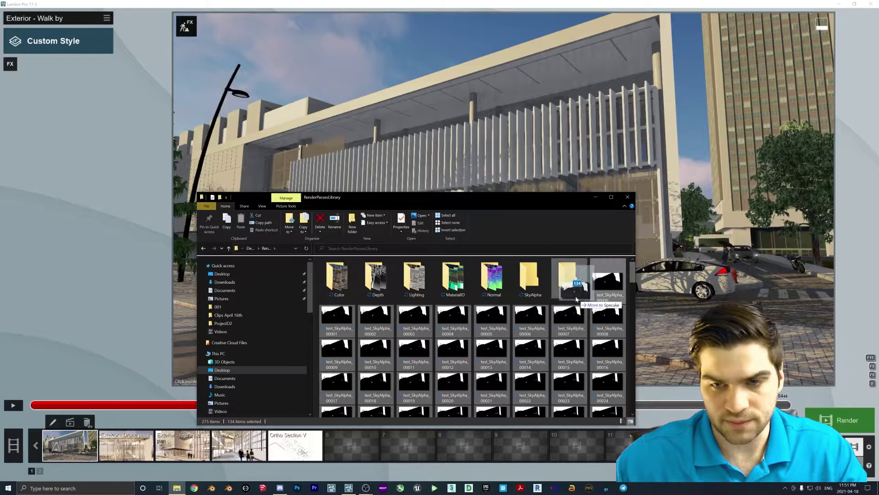
pyautogui.click(609, 289)
pyautogui.moveTo(635, 292); pyautogui.dragTo(636, 412)
pyautogui.keyDown('shift'); pyautogui.click(492, 398); pyautogui.keyUp('shift')
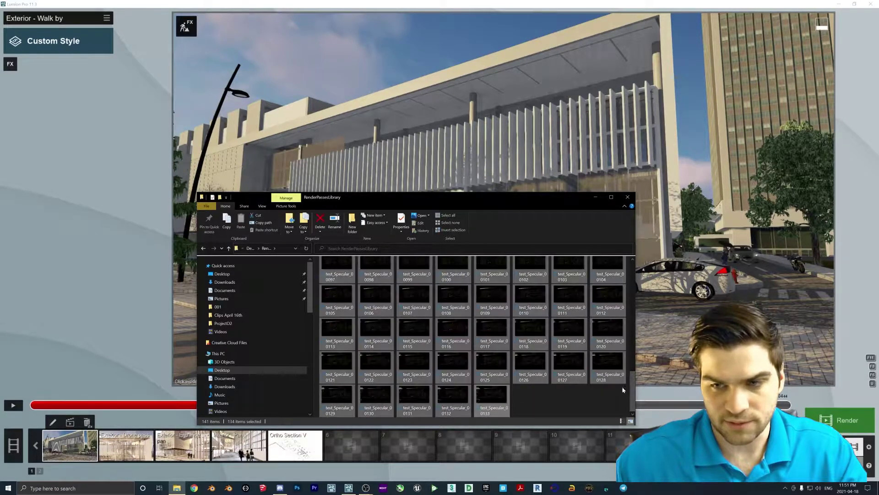
pyautogui.scroll(10, 608, 286)
pyautogui.moveTo(608, 287); pyautogui.dragTo(571, 277)
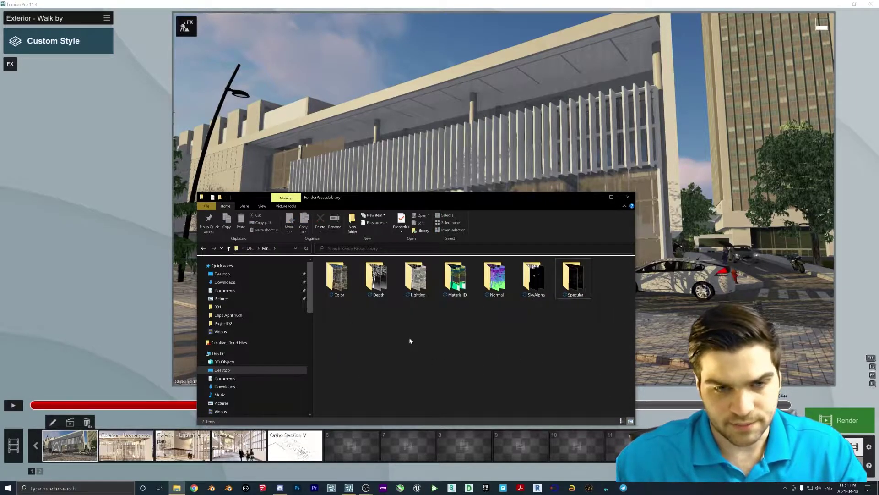
# Launch Adobe Premiere Pro and create a folder named _Clips alongside the render pass folders in RenderPassesLibrary.
pyautogui.click(597, 198)
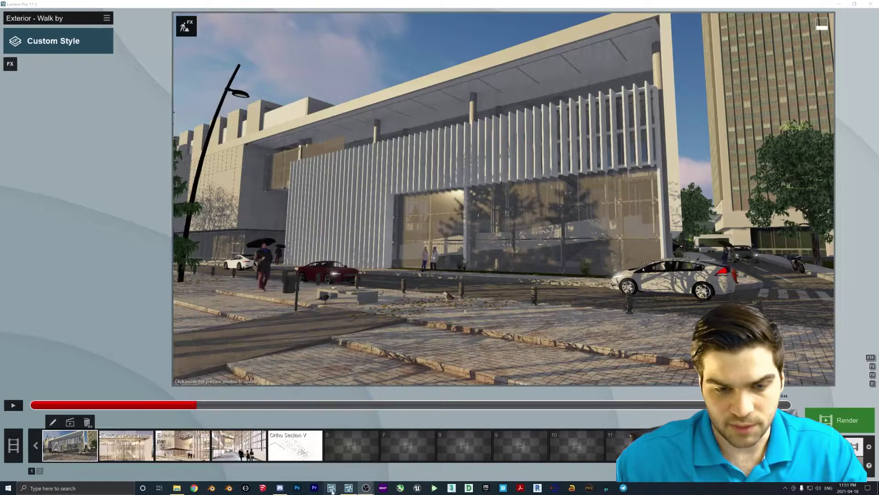
pyautogui.click(316, 490)
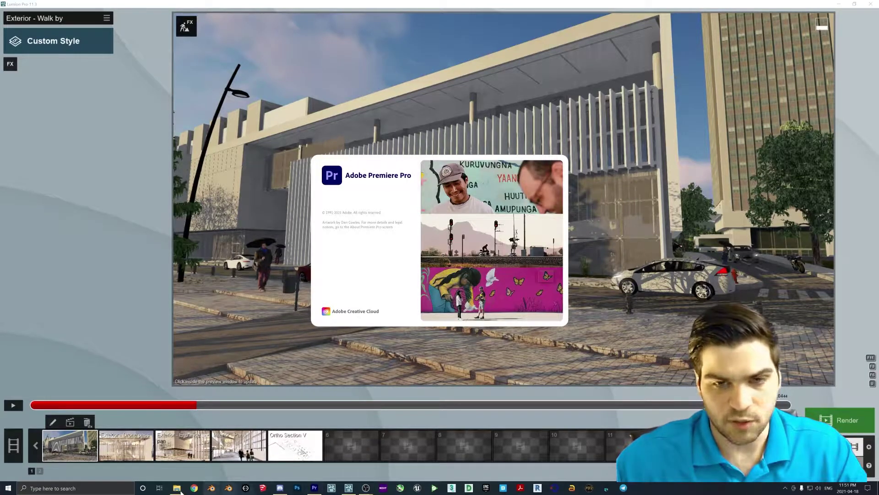
pyautogui.click(183, 489)
pyautogui.rightClick(414, 323)
pyautogui.moveTo(454, 411)
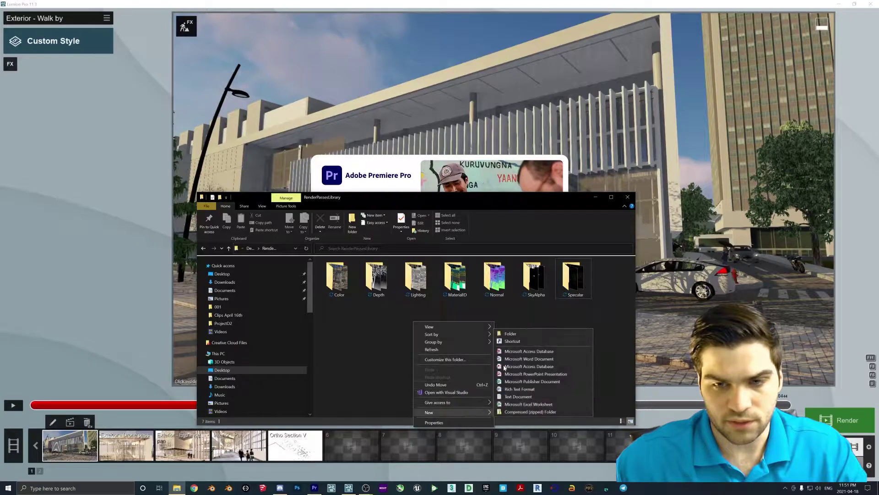
pyautogui.click(510, 333)
pyautogui.write('Clip')
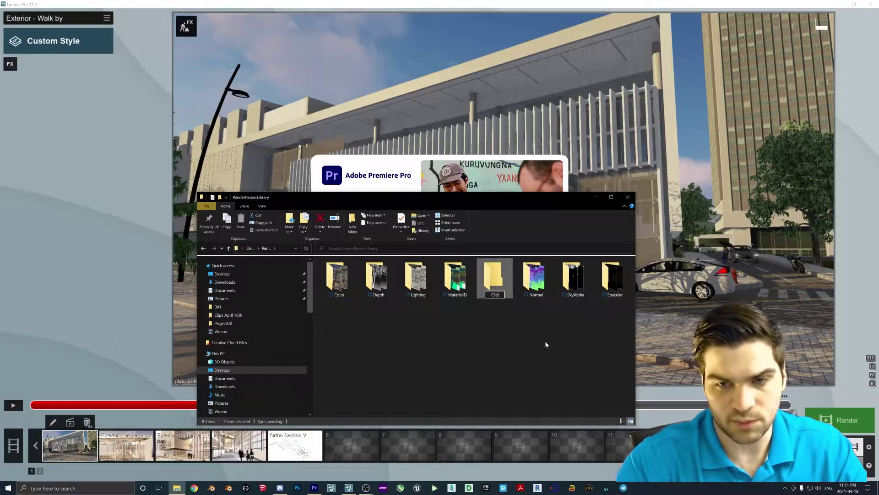
pyautogui.write('s')
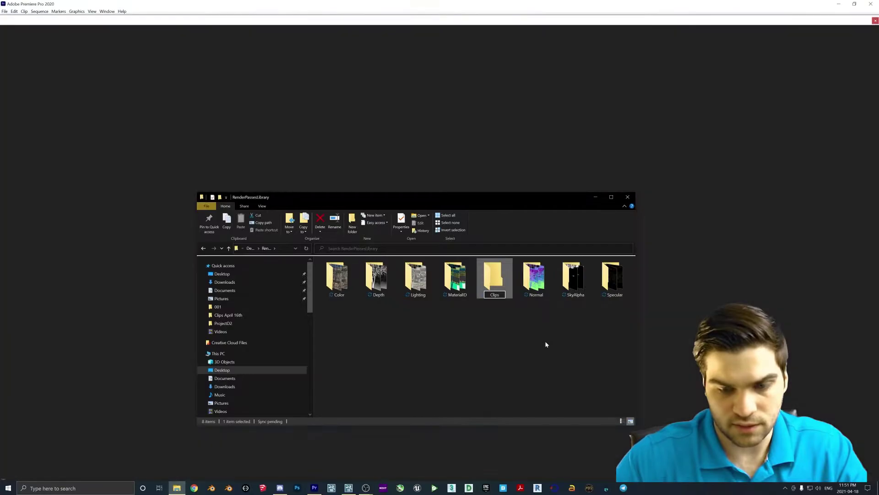
pyautogui.press('Home')
pyautogui.write('_')
pyautogui.click(511, 331)
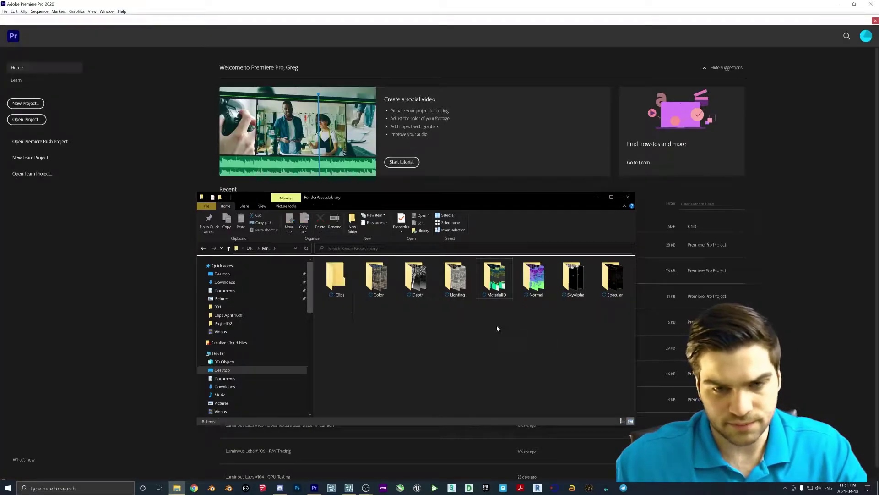
# Create a new Premiere Pro project named Clips.
pyautogui.click(594, 198)
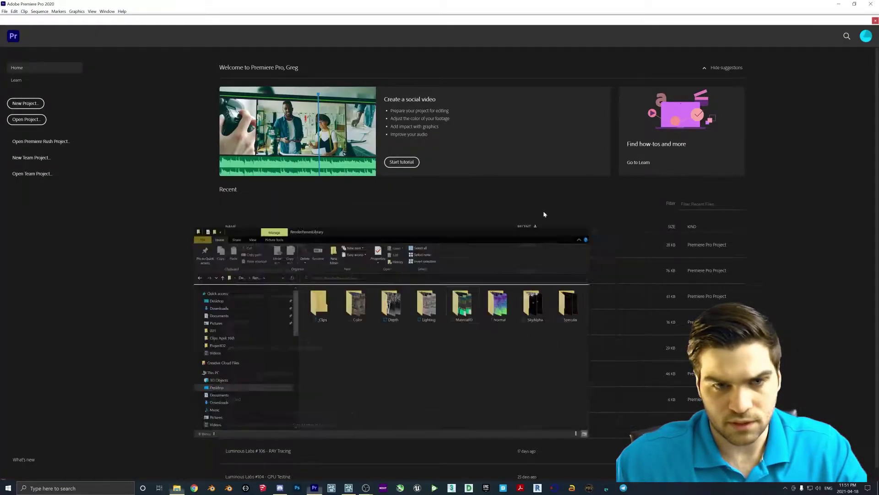
pyautogui.click(25, 103)
pyautogui.write('Clips')
pyautogui.press('Return')
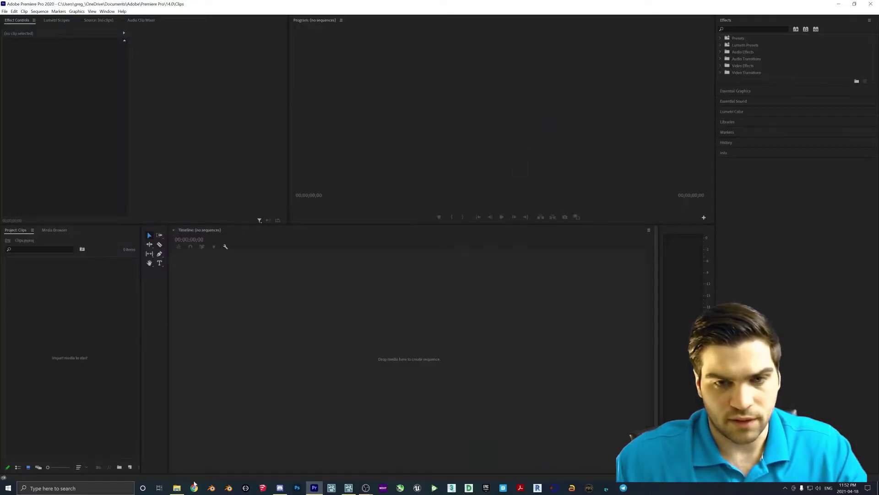
# Import the color frames from the color folder as an image sequence, starting at test_00000.
pyautogui.click(177, 488)
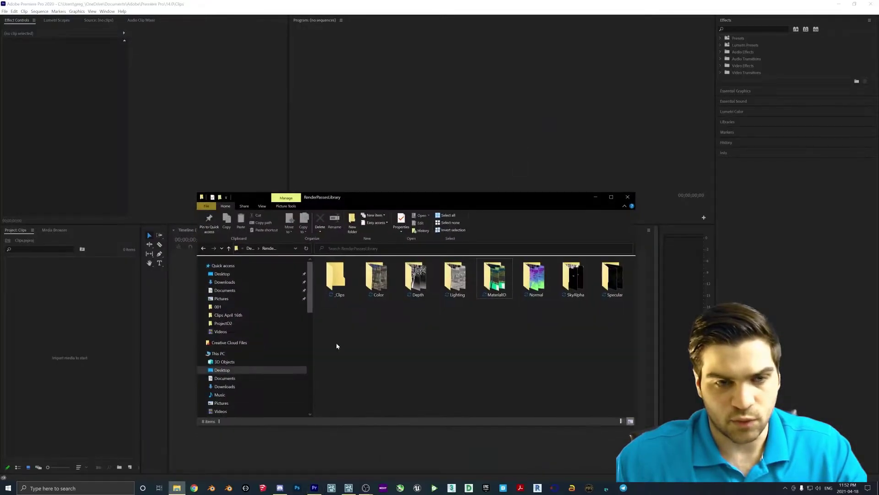
pyautogui.click(594, 198)
pyautogui.click(4, 11)
pyautogui.click(22, 192)
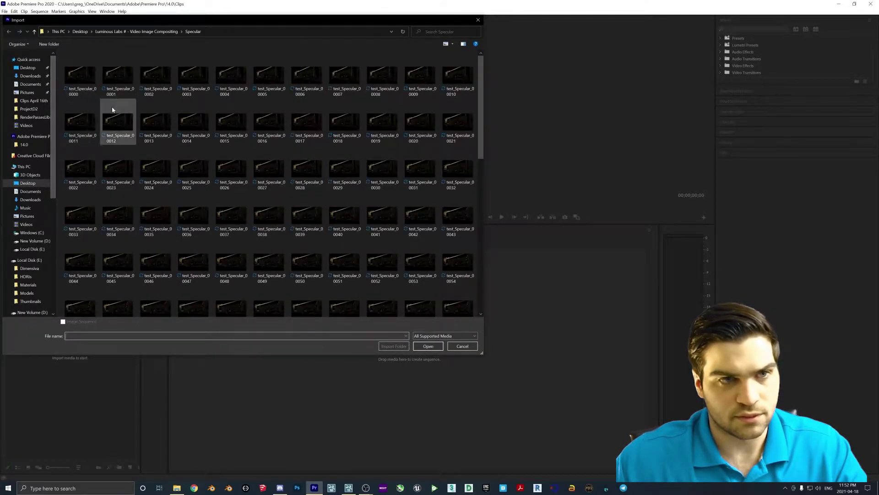
pyautogui.click(135, 31)
pyautogui.doubleClick(84, 65)
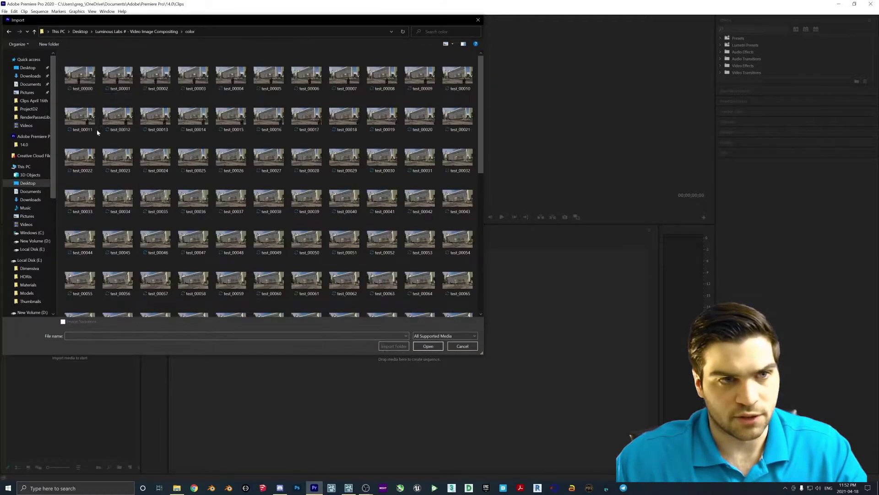
pyautogui.click(82, 81)
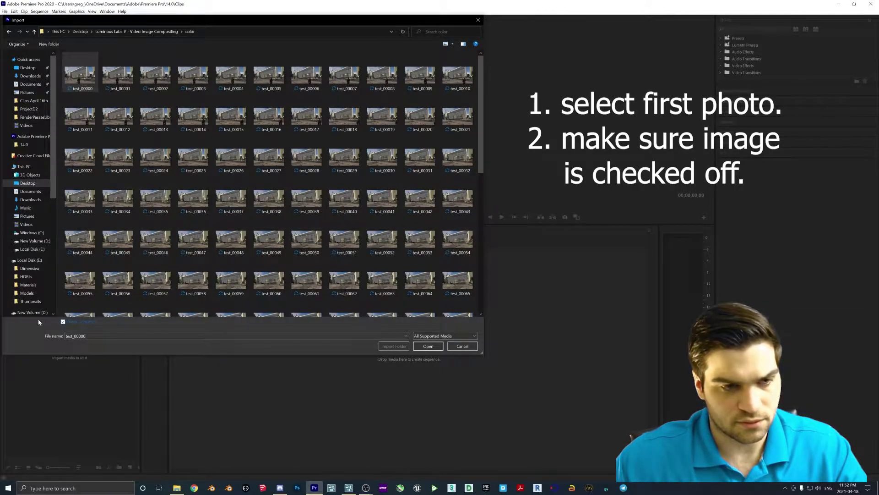
pyautogui.click(429, 347)
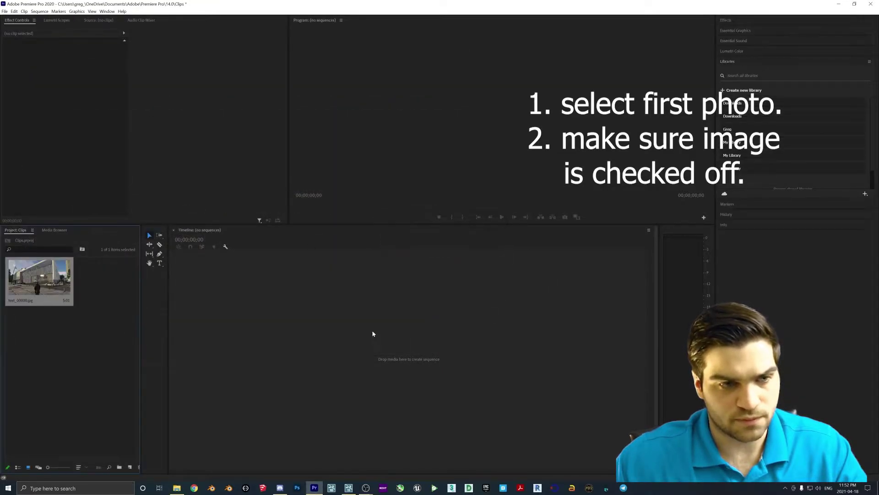
# Create a sequence from the imported test_00000.jpg clip, preview its playback briefly, and return the playhead to the start.
pyautogui.moveTo(64, 296); pyautogui.dragTo(106, 236)
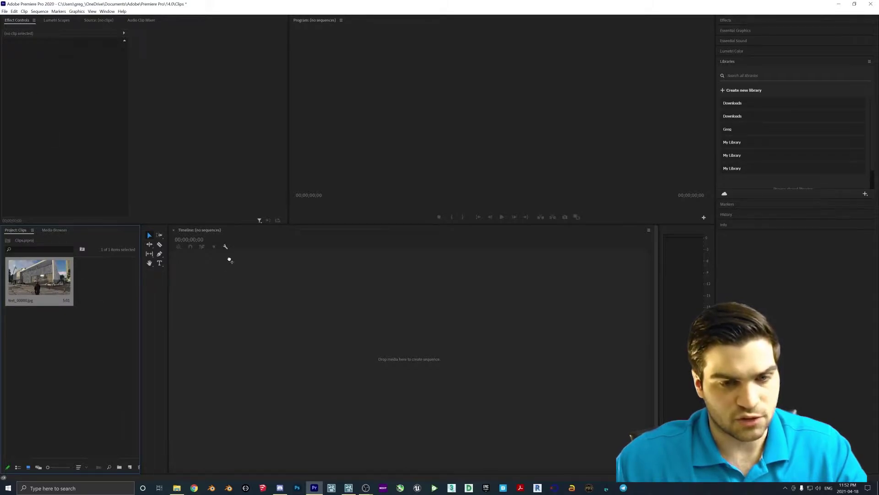
pyautogui.moveTo(229, 260); pyautogui.dragTo(377, 314)
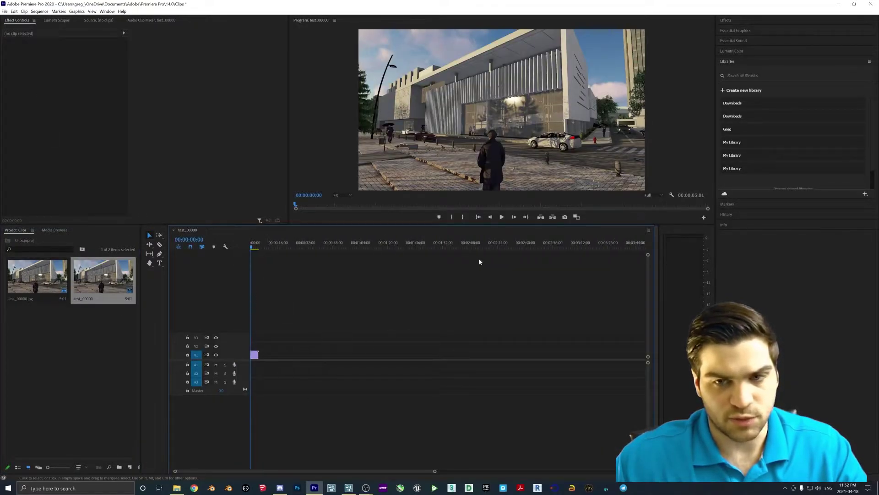
pyautogui.click(502, 216)
pyautogui.click(502, 217)
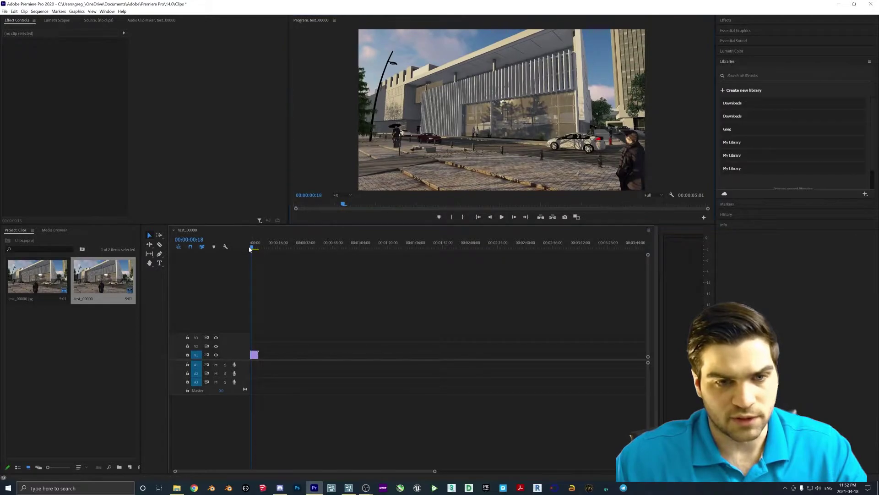
pyautogui.press('Home')
# Open the media export settings for the sequence and choose the YouTube 1080p Full HD preset.
pyautogui.click(5, 12)
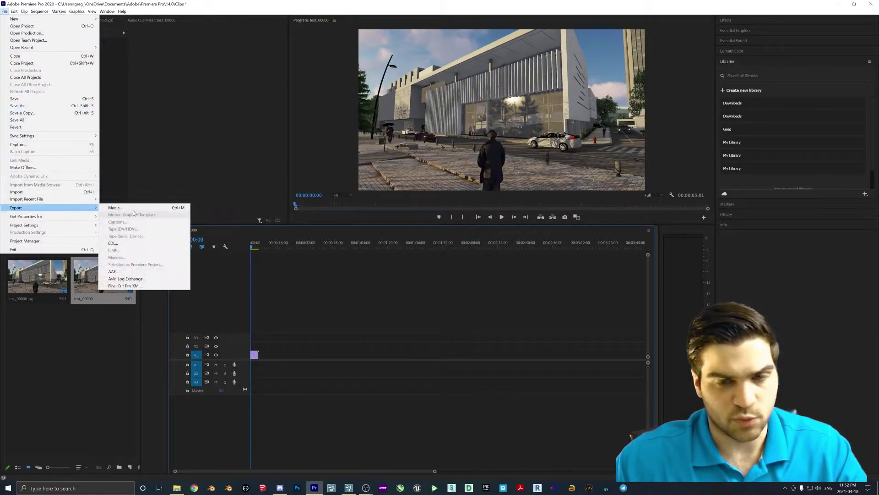
pyautogui.click(531, 106)
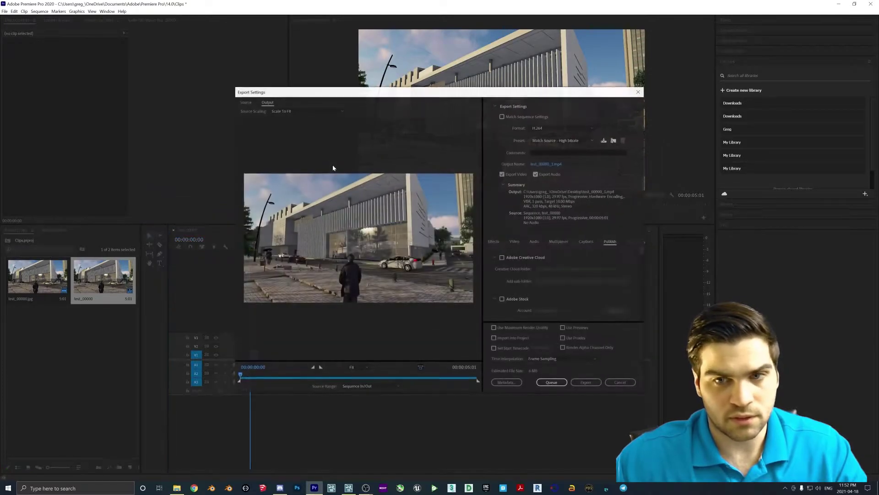
pyautogui.click(541, 140)
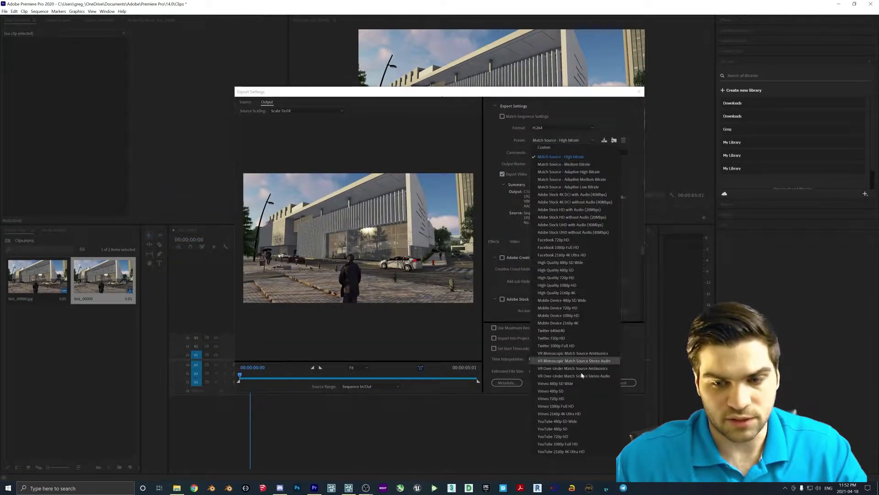
pyautogui.click(575, 444)
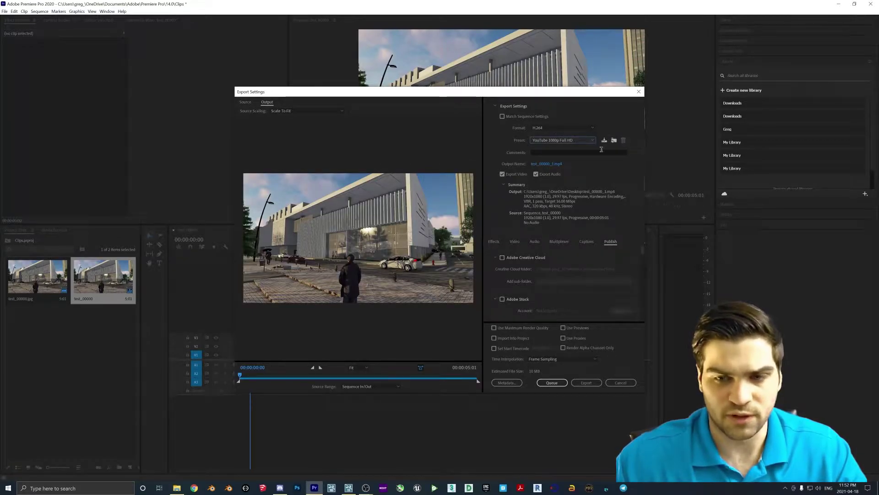
# Set the output file to Color in the RenderPassesLibrary _Clips folder and export the video.
pyautogui.click(549, 164)
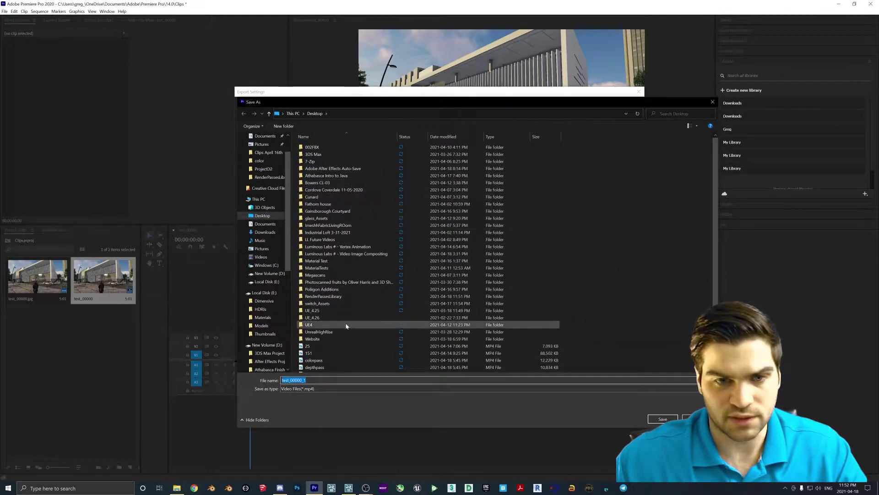
pyautogui.doubleClick(333, 296)
pyautogui.doubleClick(318, 152)
pyautogui.click(337, 381)
pyautogui.write('Color')
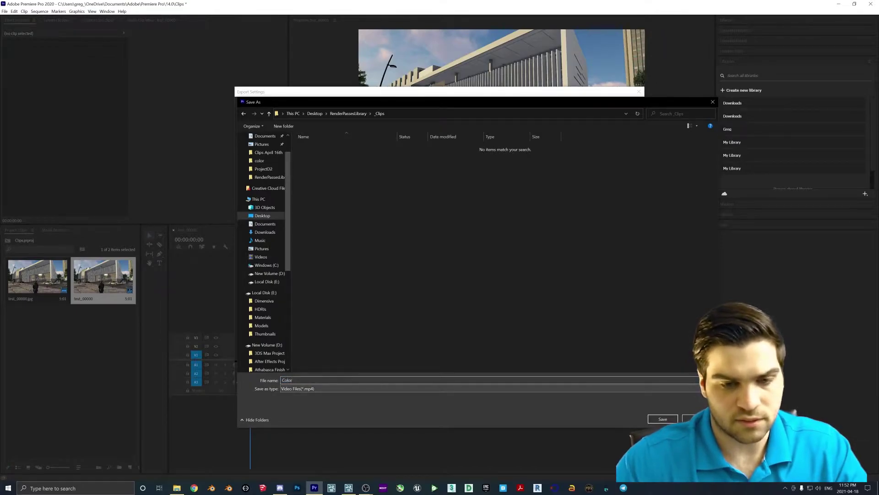
pyautogui.press('Return')
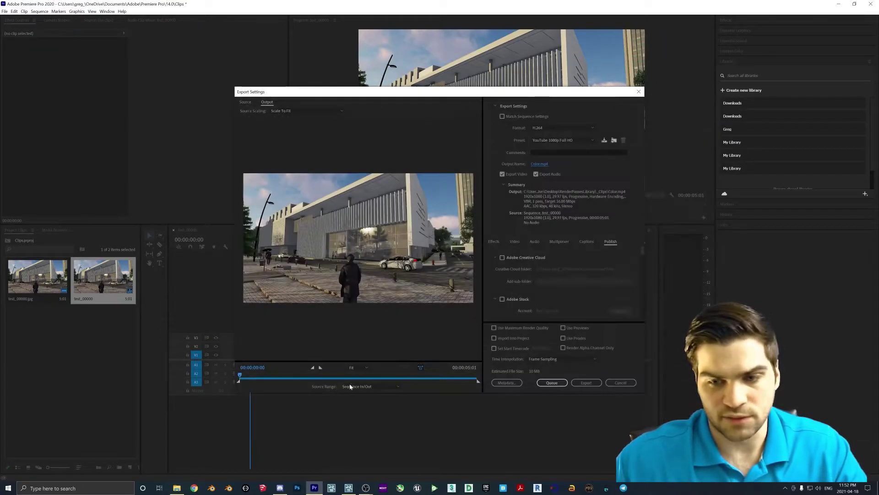
pyautogui.click(585, 383)
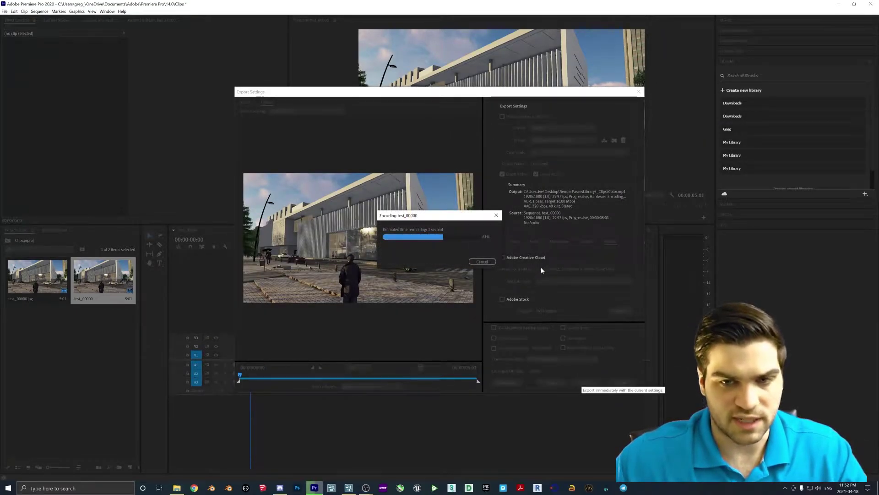
# Import the Depth, Lighting, MatID, Normal, SkyAlpha and Specular image sequences, and delete the specular clip from the timeline.
pyautogui.click(5, 11)
pyautogui.click(20, 192)
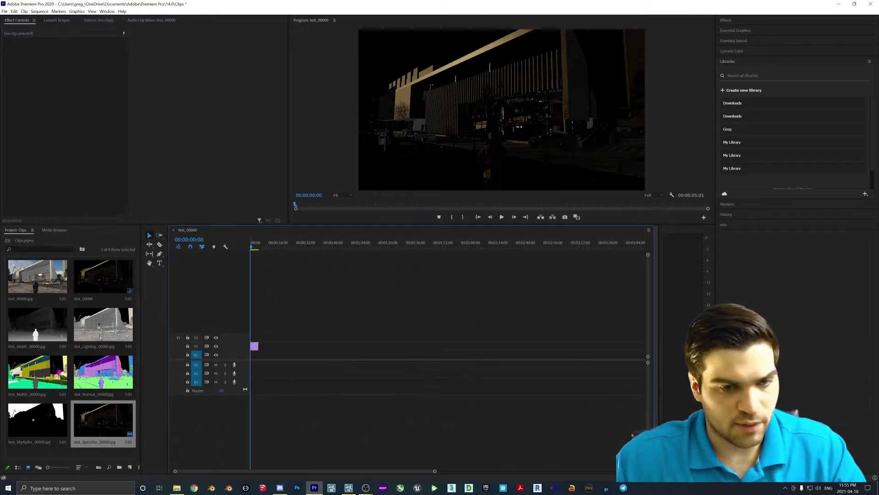
pyautogui.click(254, 346)
pyautogui.press('Delete')
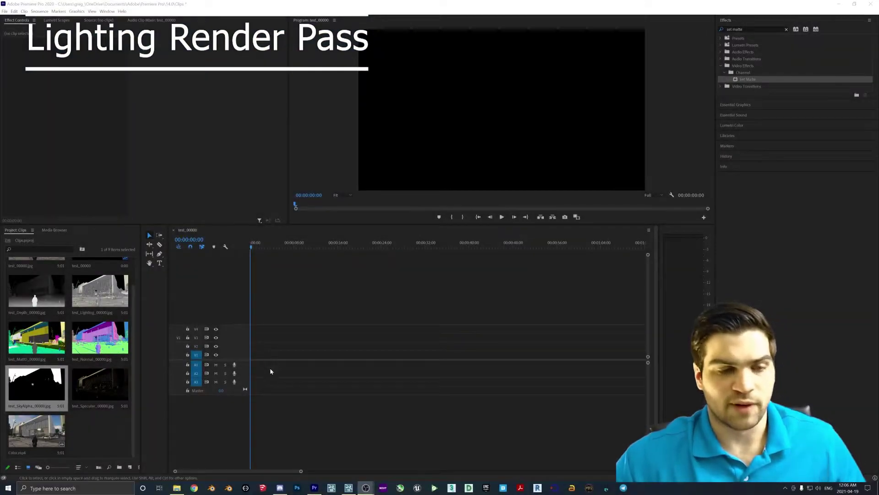
# Place the color pass test_00000.jpg at the start of track V1 and rename the timeline clip Color.
pyautogui.scroll(1, 69, 366)
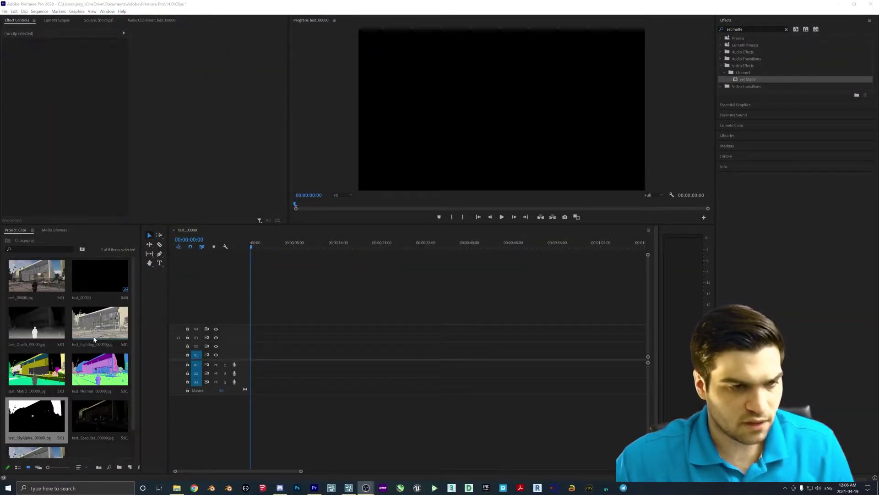
pyautogui.scroll(-1, 81, 394)
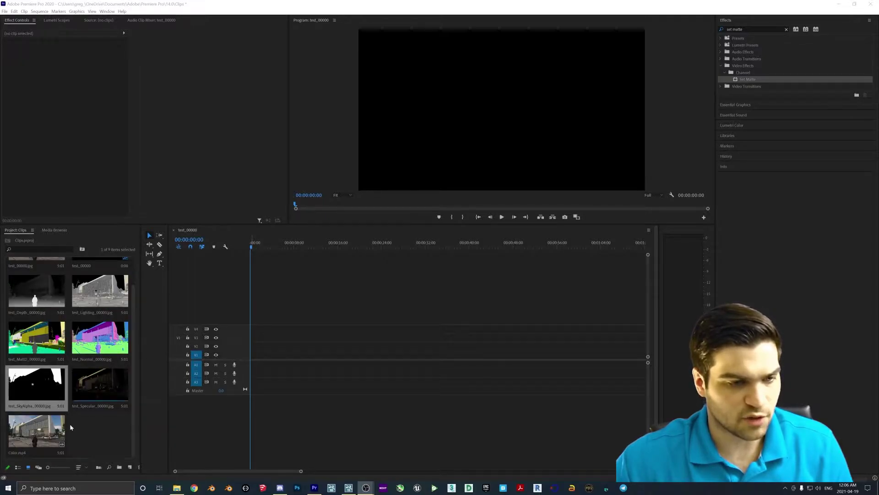
pyautogui.scroll(1, 68, 412)
pyautogui.scroll(-1, 67, 366)
pyautogui.scroll(1, 67, 340)
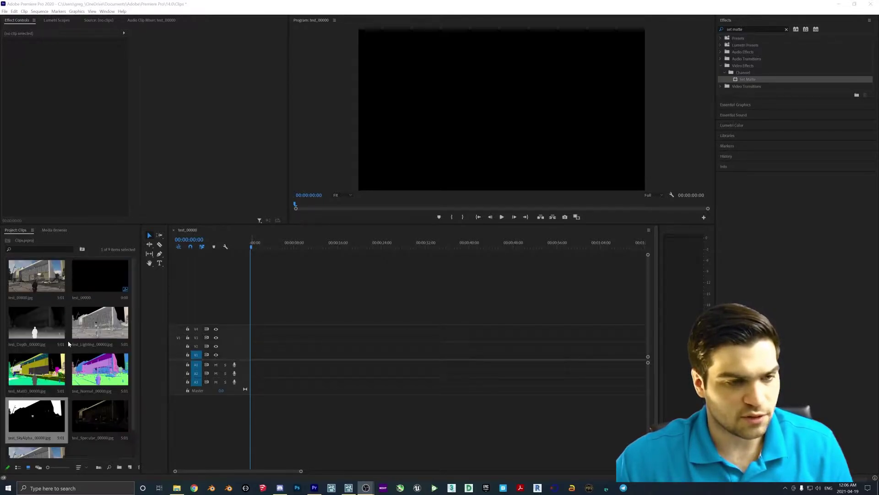
pyautogui.moveTo(37, 275); pyautogui.dragTo(253, 362)
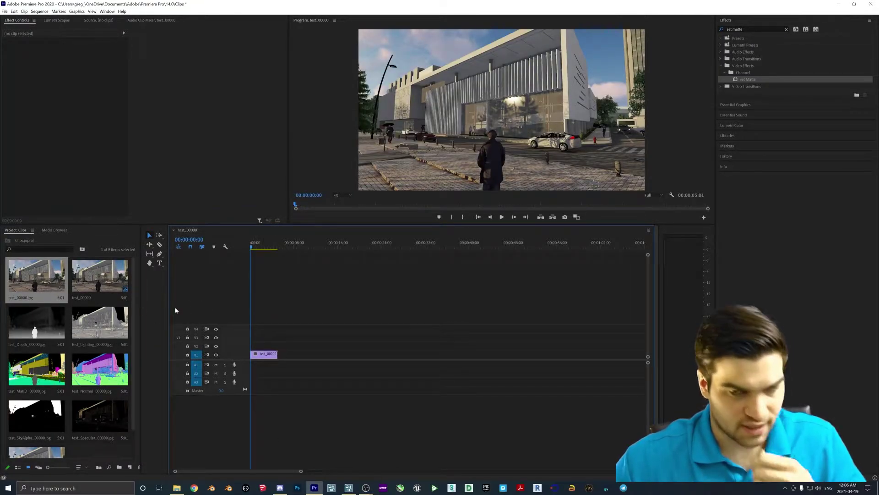
pyautogui.rightClick(272, 354)
pyautogui.click(293, 318)
pyautogui.write('Col')
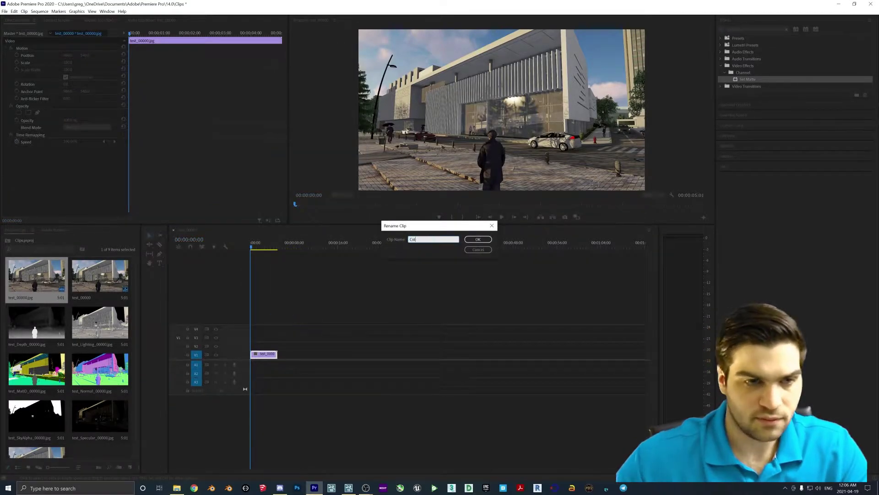
pyautogui.write('or')
pyautogui.press('Return')
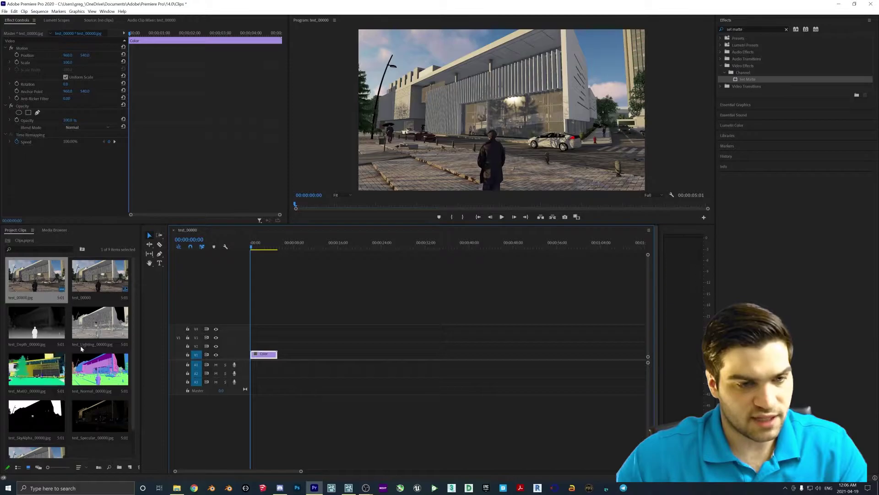
# Place the test_Lighting_00000.jpg sequence on track V2 directly above the Color clip and rename it Lighting.
pyautogui.scroll(-1, 64, 365)
pyautogui.moveTo(100, 293); pyautogui.dragTo(251, 350)
pyautogui.rightClick(265, 346)
pyautogui.click(288, 314)
pyautogui.write('Lighting')
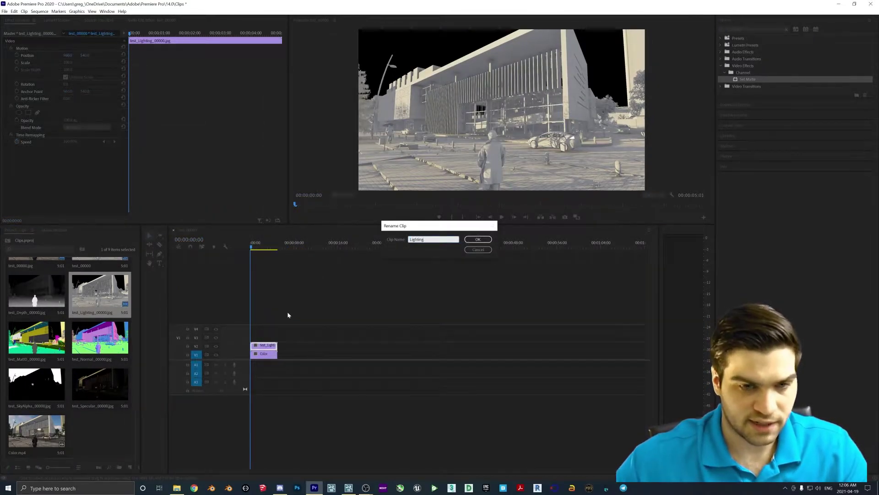
pyautogui.press('Return')
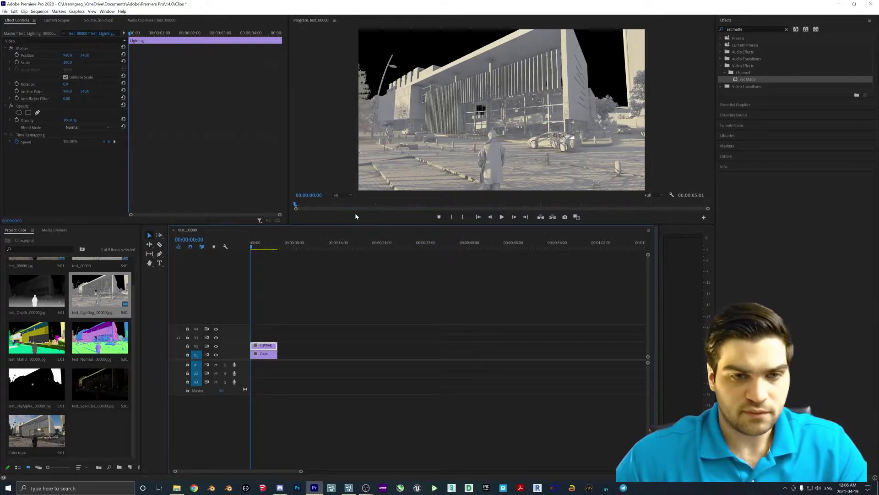
# Set the Lighting clip's blend mode to Screen and lower its opacity to 24%.
pyautogui.moveTo(252, 248); pyautogui.dragTo(238, 260)
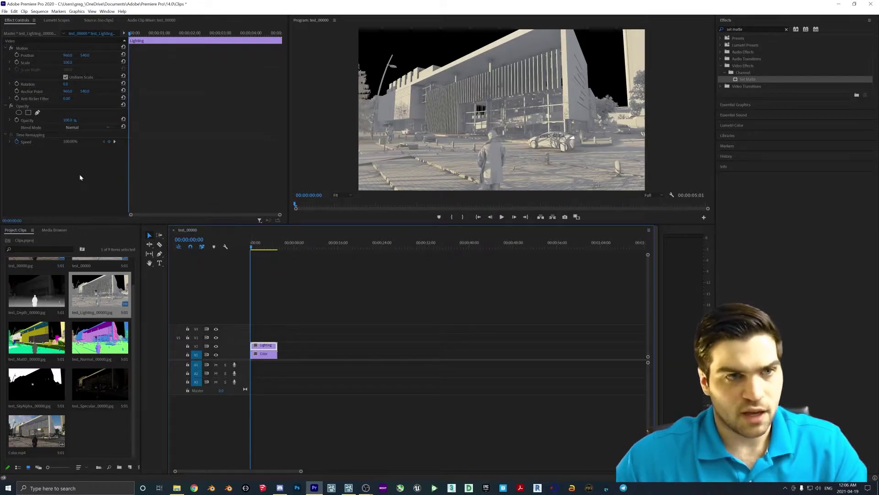
pyautogui.click(77, 128)
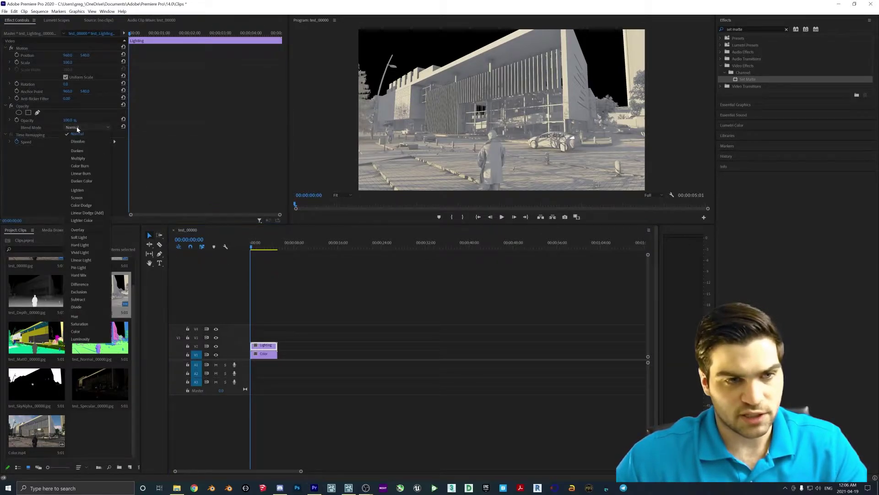
pyautogui.click(87, 190)
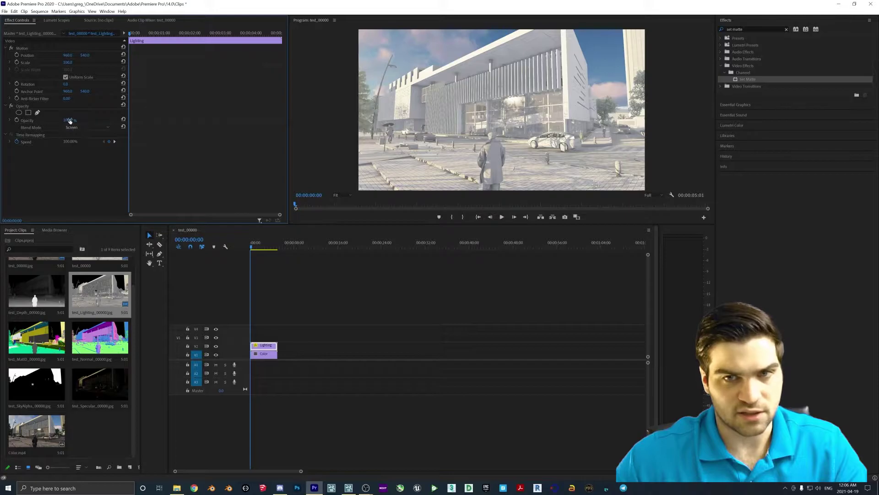
pyautogui.moveTo(69, 120); pyautogui.dragTo(42, 120)
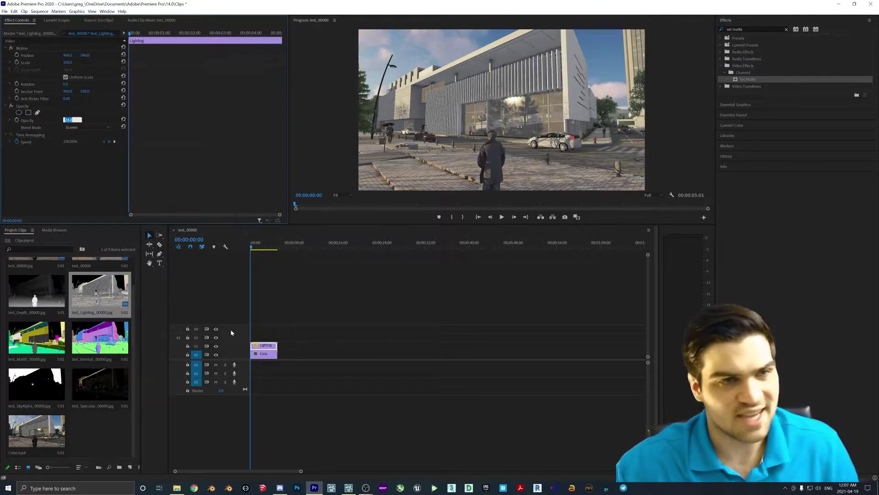
# Set the Lighting clip's blend mode to Overlay and raise its opacity slightly.
pyautogui.click(79, 130)
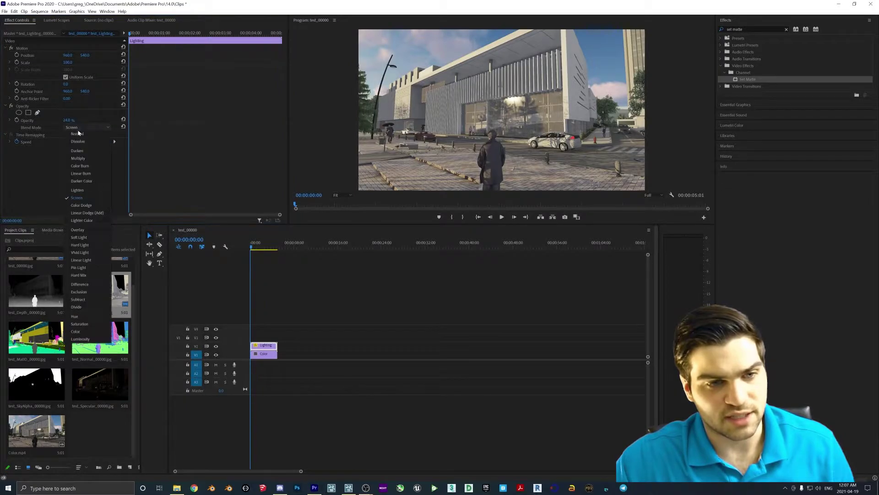
pyautogui.click(77, 229)
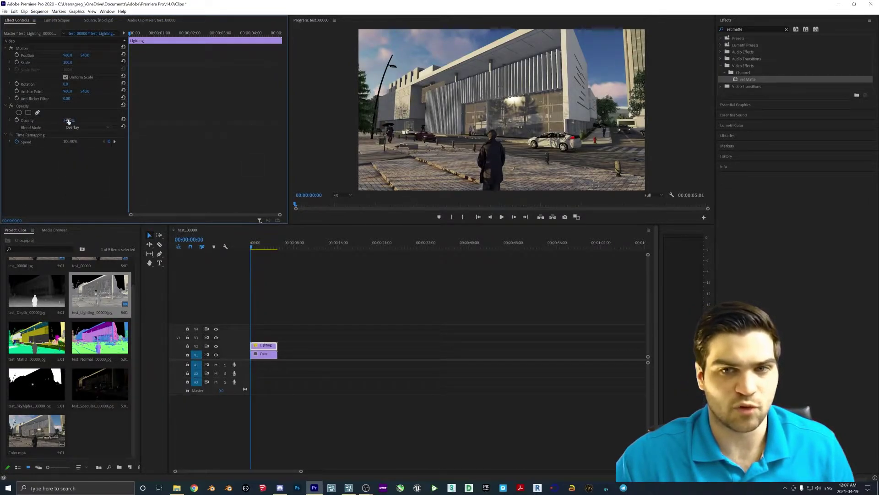
pyautogui.moveTo(69, 120); pyautogui.dragTo(72, 120)
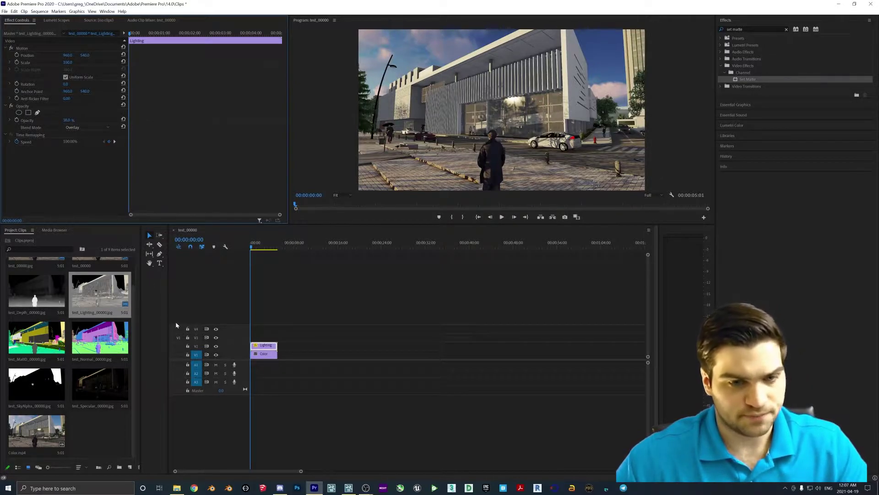
# Stack a second copy of test_00000.jpg above Lighting on V4 and place the SkyAlpha sequence on V1 beneath the Color clip.
pyautogui.click(270, 357)
pyautogui.scroll(2, 68, 344)
pyautogui.moveTo(36, 277); pyautogui.dragTo(262, 342)
pyautogui.scroll(-2, 103, 334)
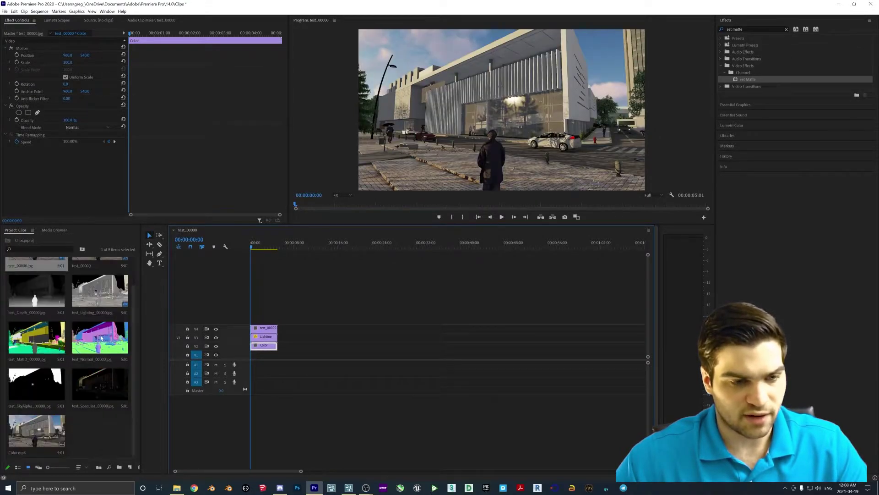
pyautogui.moveTo(32, 386); pyautogui.dragTo(264, 355)
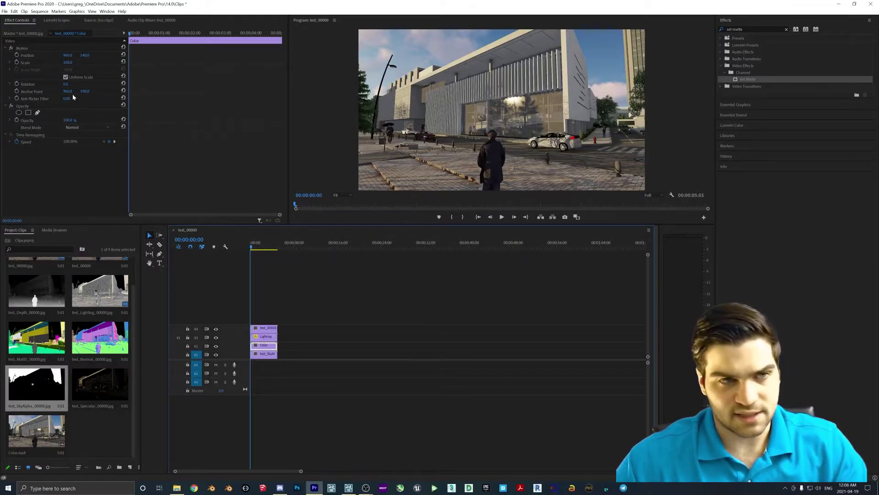
# Try the Lighting clip at lower opacities down to 0%, and set its opacity to 30%.
pyautogui.click(72, 127)
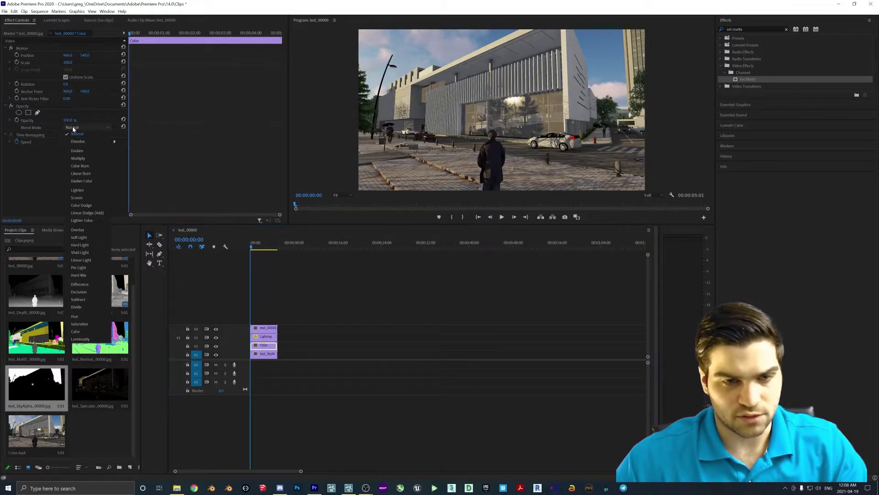
pyautogui.click(266, 336)
pyautogui.moveTo(67, 120); pyautogui.dragTo(59, 120)
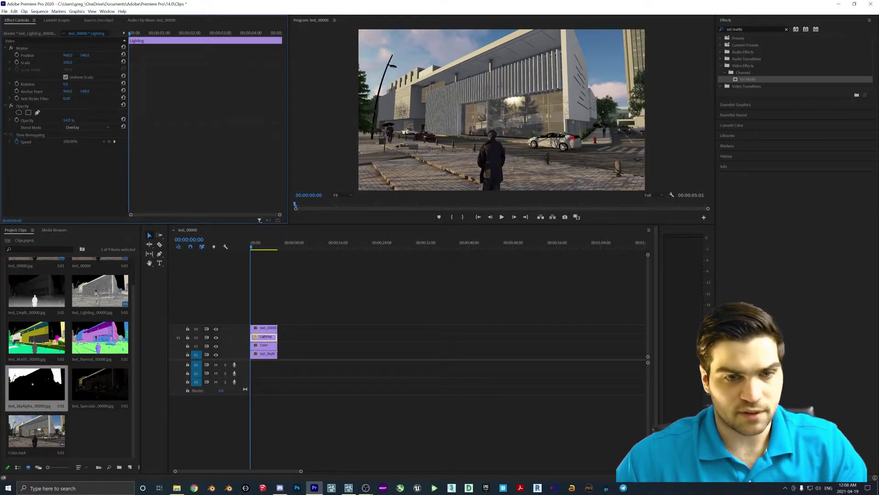
pyautogui.click(217, 329)
pyautogui.moveTo(68, 120); pyautogui.dragTo(16, 120)
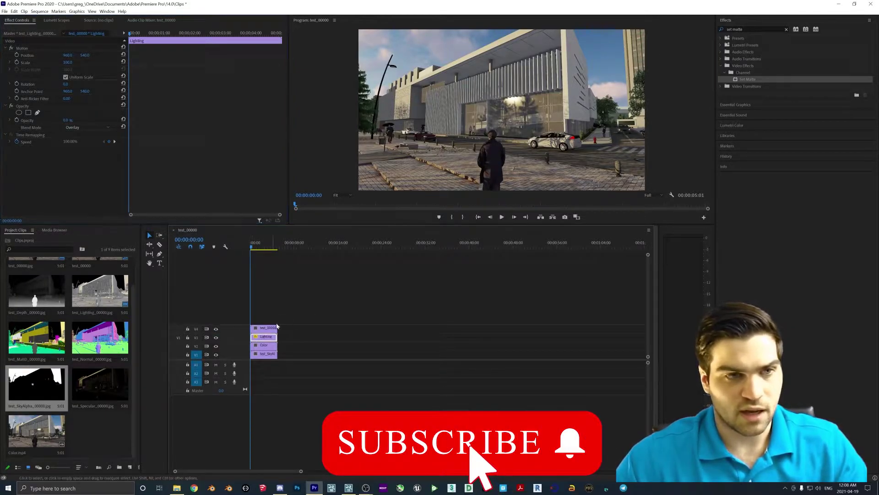
pyautogui.click(69, 120)
pyautogui.write('30')
pyautogui.press('Return')
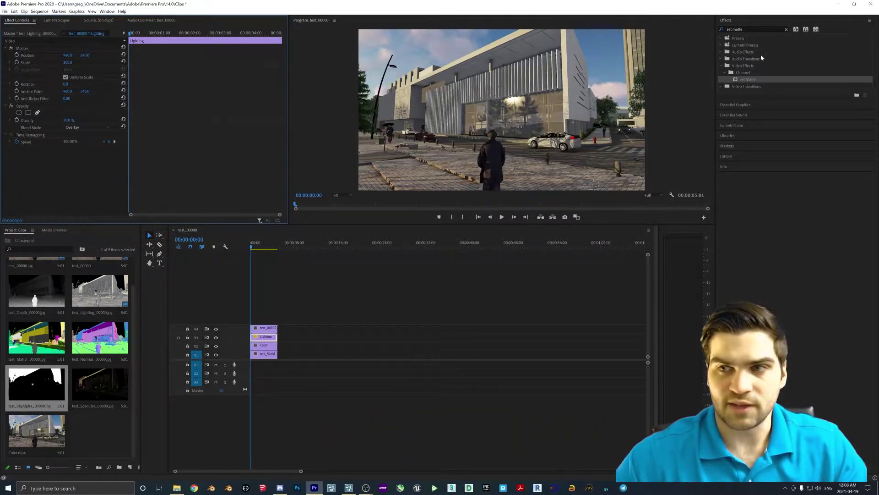
# Find the Set Matte effect and apply it to the Lighting clip, the Color clip and the test_00000.jpg clip on V4.
pyautogui.click(786, 29)
pyautogui.write('s')
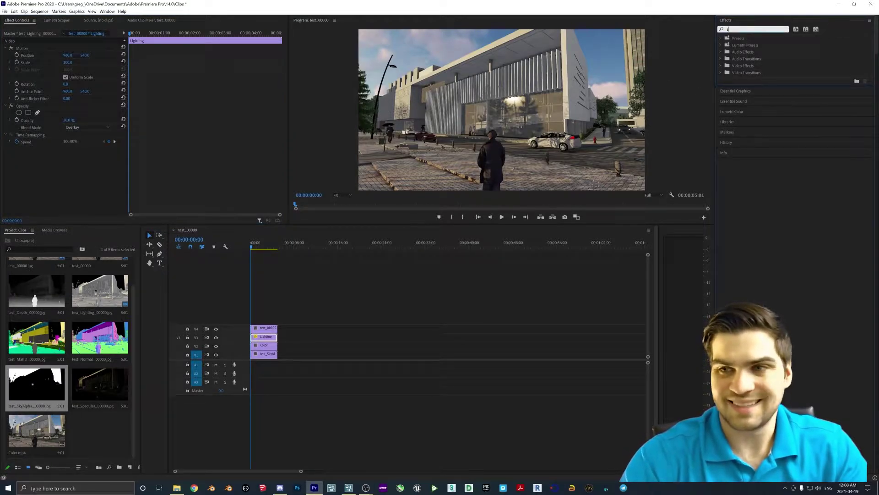
pyautogui.write('et matt')
pyautogui.moveTo(748, 81); pyautogui.dragTo(741, 196)
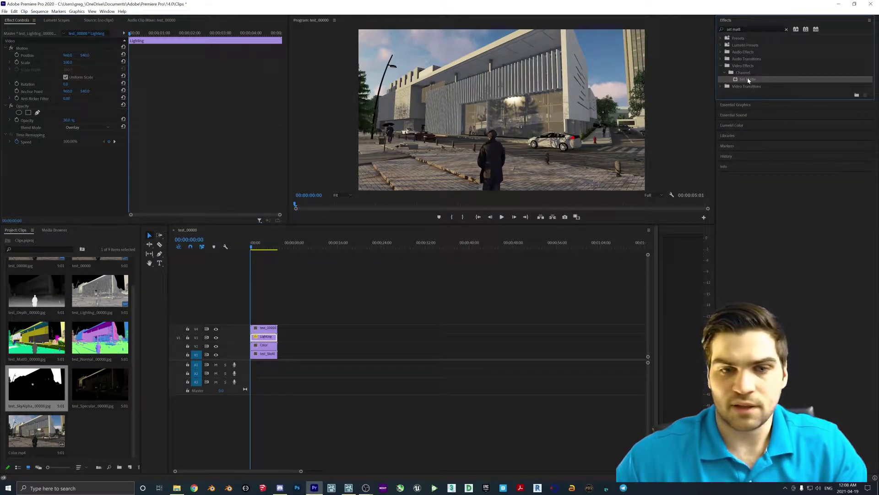
pyautogui.moveTo(269, 328); pyautogui.dragTo(259, 346)
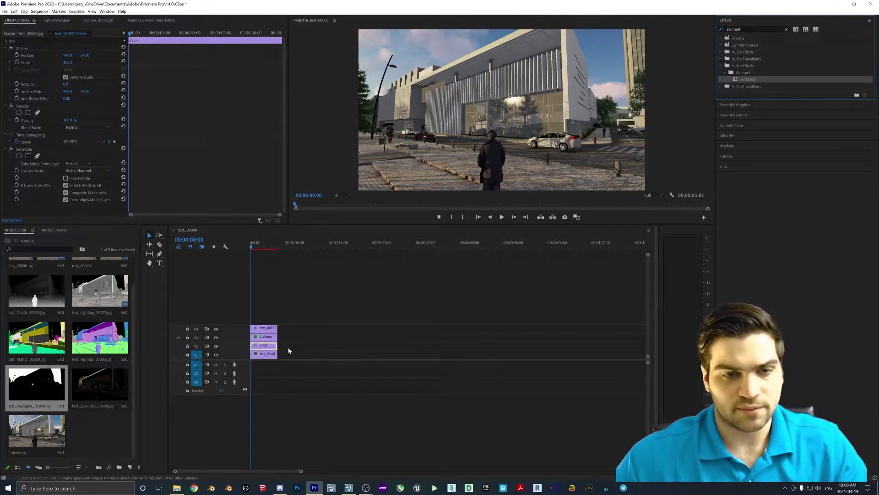
# Make the Set Matte effect on the V4 test_00000.jpg clip take its matte from Video 1.
pyautogui.click(262, 328)
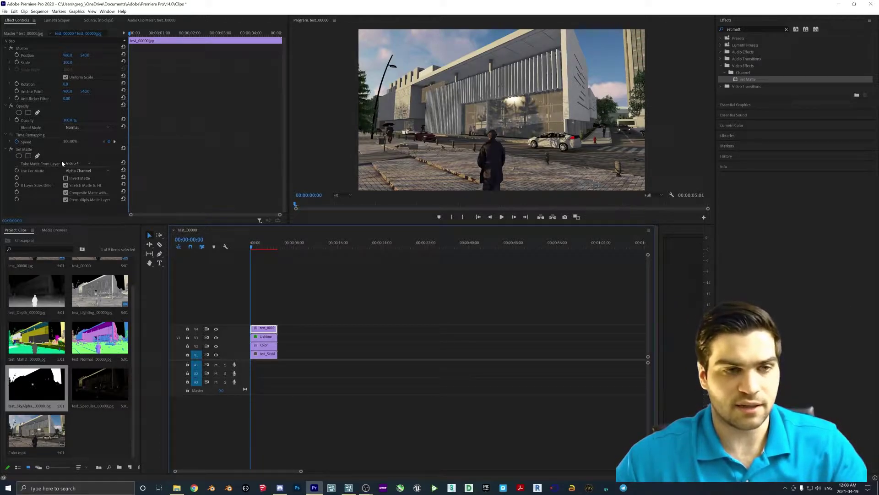
pyautogui.click(76, 164)
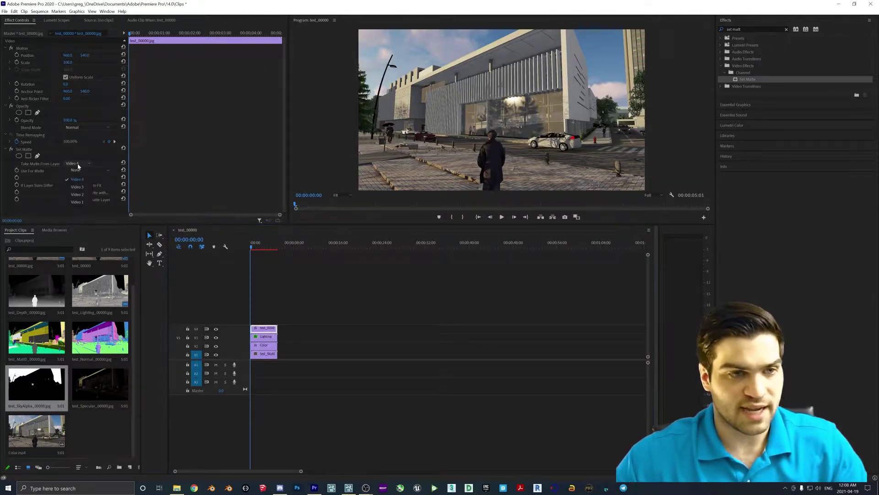
pyautogui.click(77, 202)
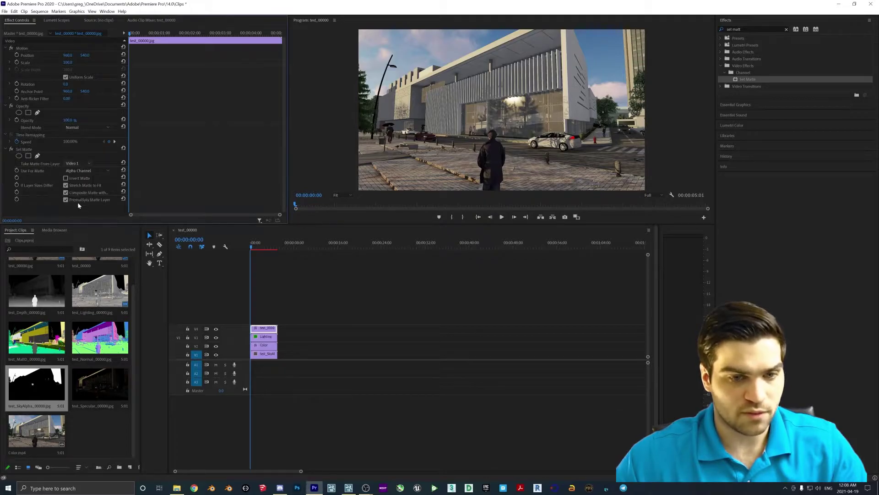
# Rename the test_SkyAlpha_00000.jpg clip on V1 as SkyAlpha.
pyautogui.rightClick(268, 354)
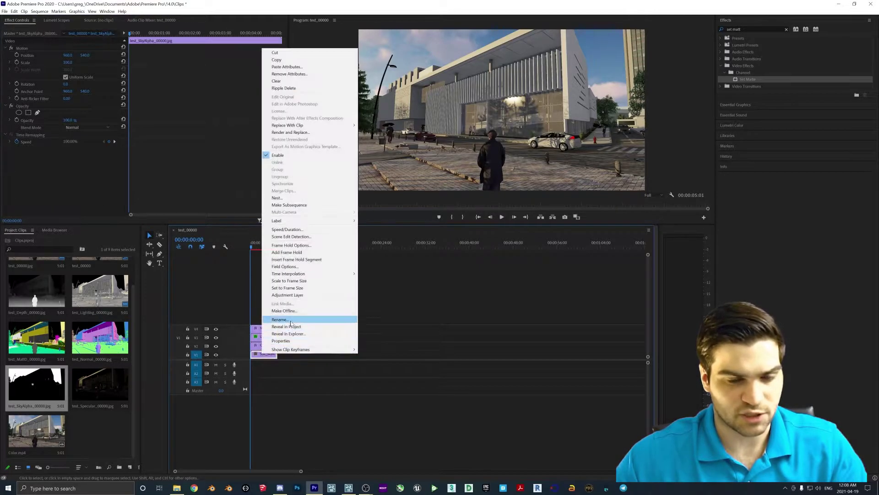
pyautogui.click(298, 323)
pyautogui.write('SkyAlpha')
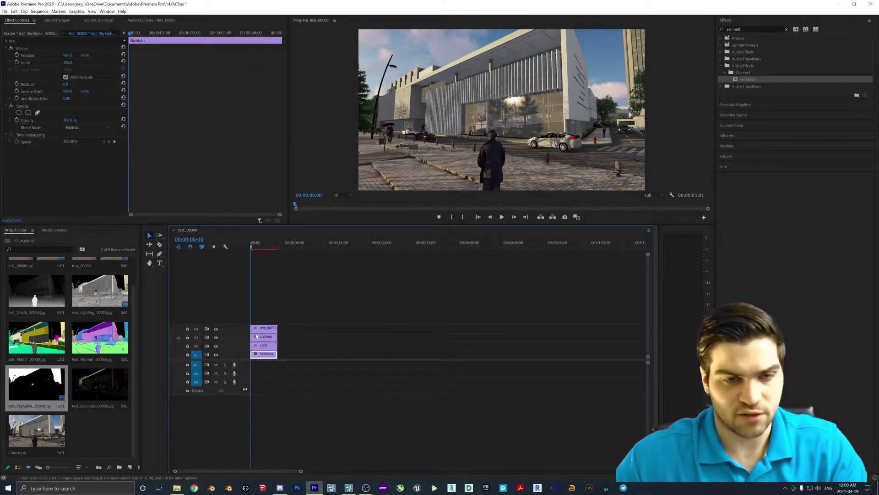
# Rename the test_00000.jpg clip on V4 as Sky - Color and set its Set Matte effect to use the Red Channel.
pyautogui.rightClick(257, 329)
pyautogui.click(275, 323)
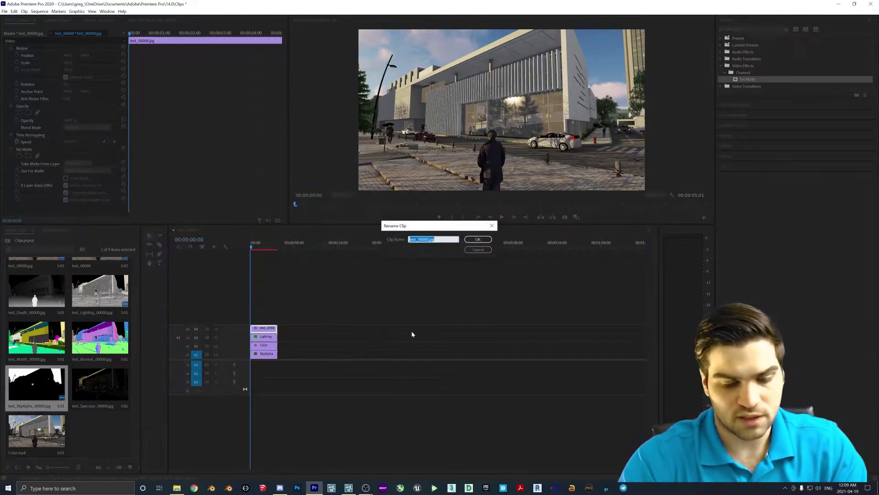
pyautogui.write('Sky - Color')
pyautogui.press('Return')
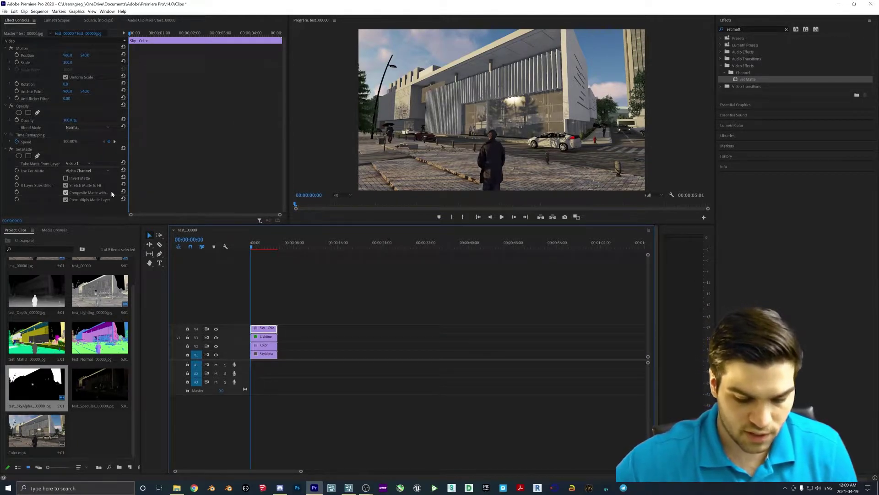
pyautogui.click(77, 172)
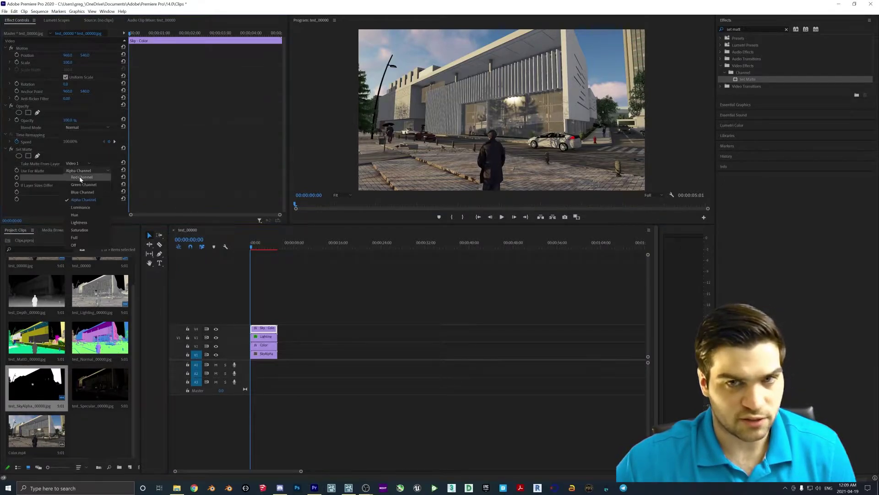
pyautogui.click(80, 179)
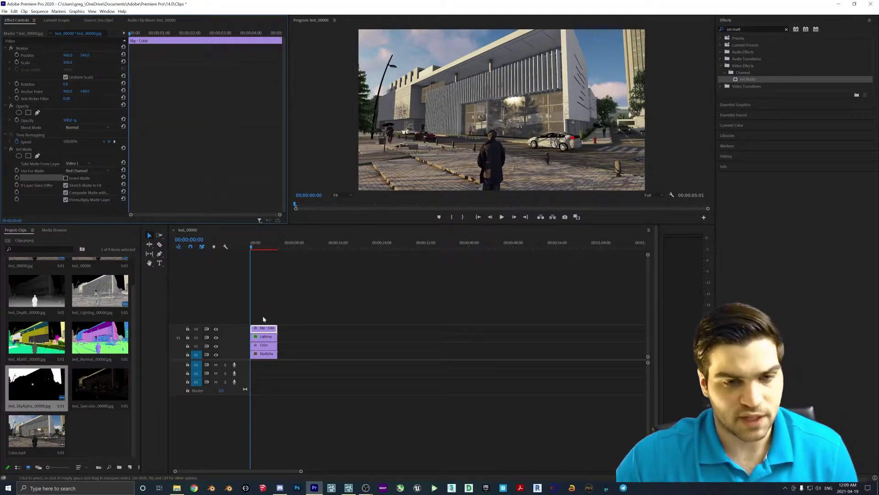
# Set the Lighting clip's Set Matte effect to take its matte from Video 1, using the Red Channel with Invert Matte enabled.
pyautogui.click(266, 336)
pyautogui.click(78, 163)
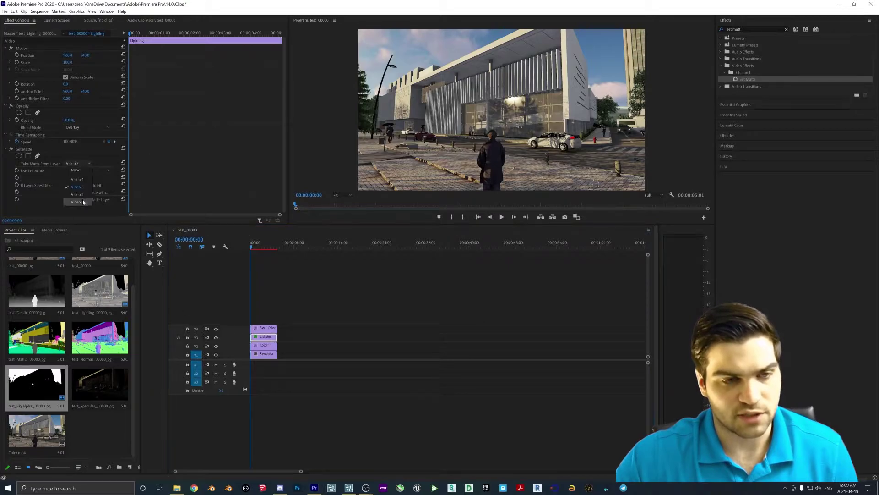
pyautogui.click(77, 202)
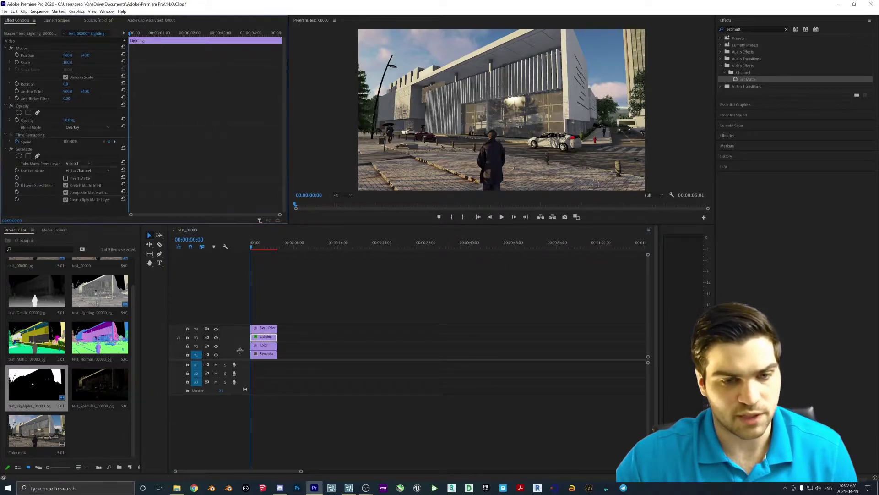
pyautogui.click(79, 171)
pyautogui.click(84, 180)
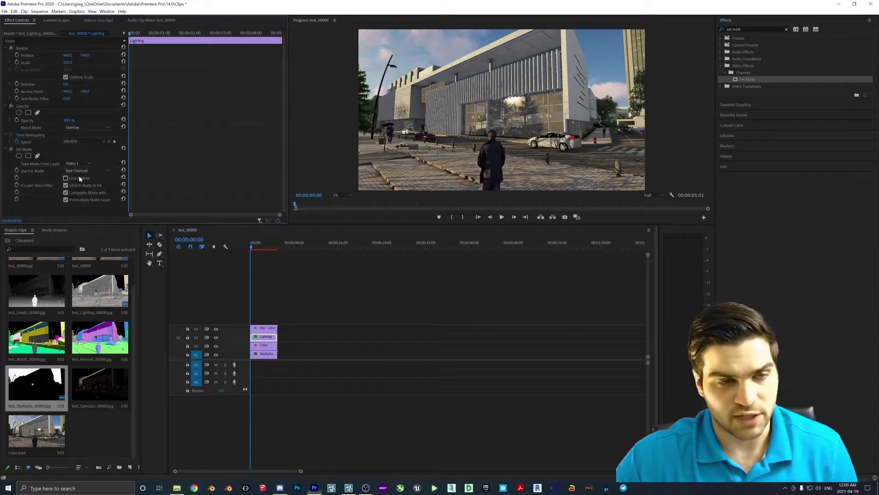
pyautogui.click(66, 178)
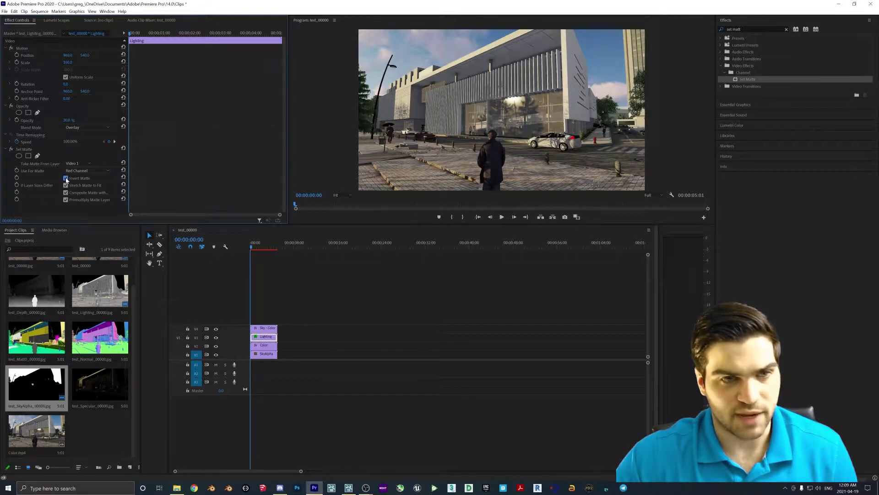
# Set the Color clip's Set Matte effect to Video 1 and Red Channel, and compare the result without inversion before keeping Invert Matte enabled.
pyautogui.click(265, 346)
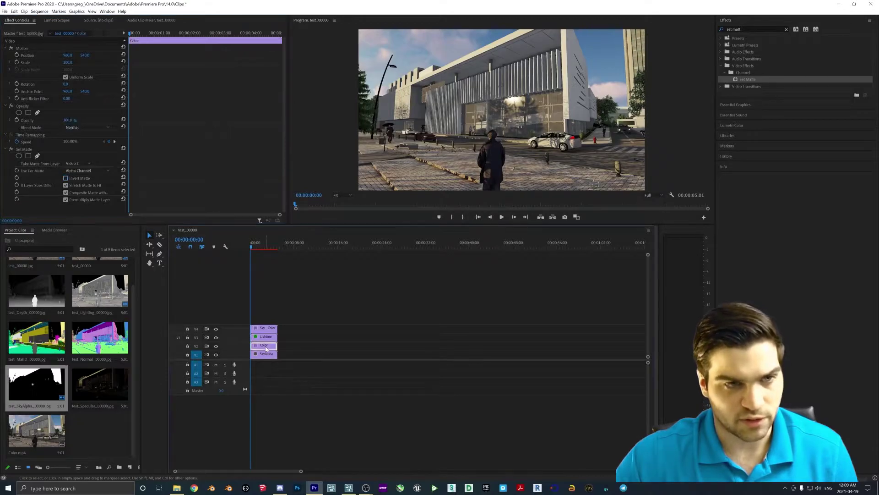
pyautogui.click(82, 163)
pyautogui.click(82, 177)
pyautogui.click(83, 170)
pyautogui.click(82, 182)
pyautogui.click(66, 178)
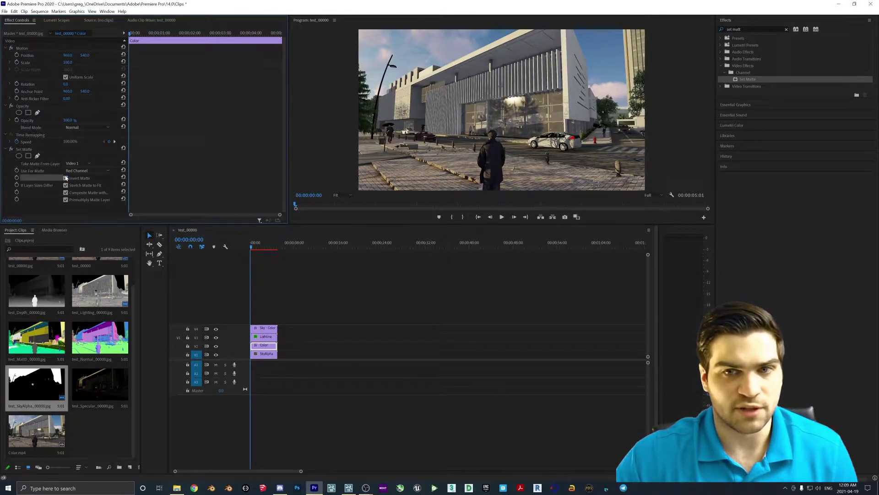
pyautogui.click(66, 178)
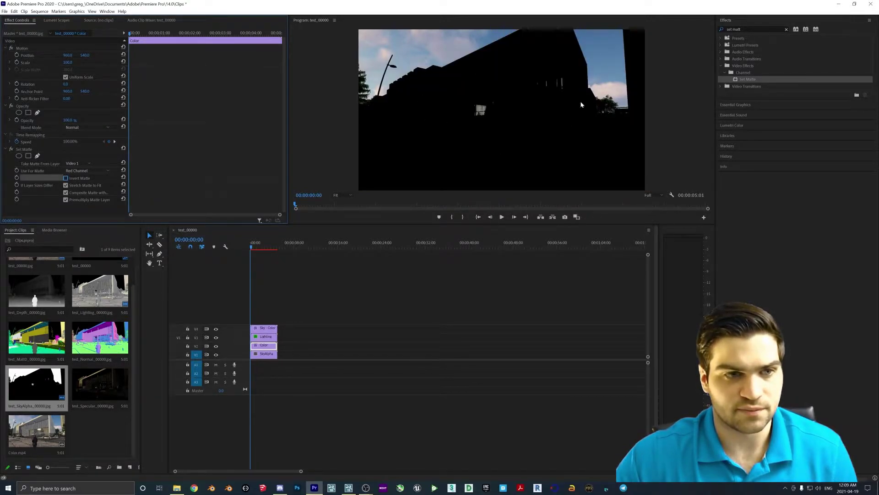
pyautogui.click(65, 178)
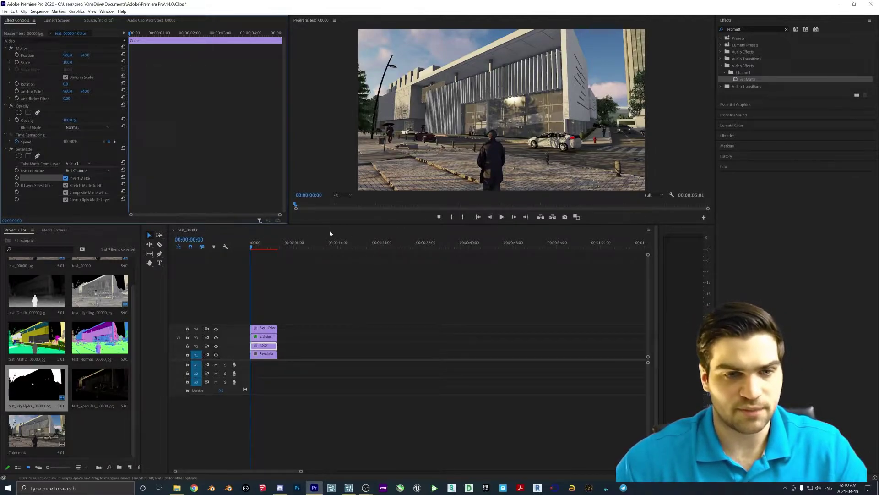
# Try lower and higher opacity values on the Lighting clip, finishing with a reduced opacity.
pyautogui.click(269, 337)
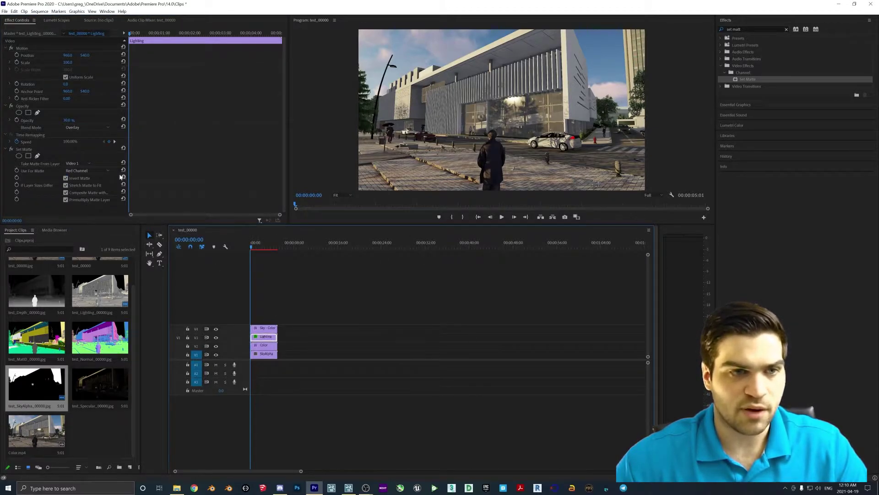
pyautogui.click(69, 121)
pyautogui.moveTo(69, 121)
pyautogui.mouseDown()
pyautogui.moveTo(98, 121)
pyautogui.moveTo(54, 120)
pyautogui.moveTo(100, 121)
pyautogui.moveTo(51, 120)
pyautogui.moveTo(60, 120)
pyautogui.mouseUp()
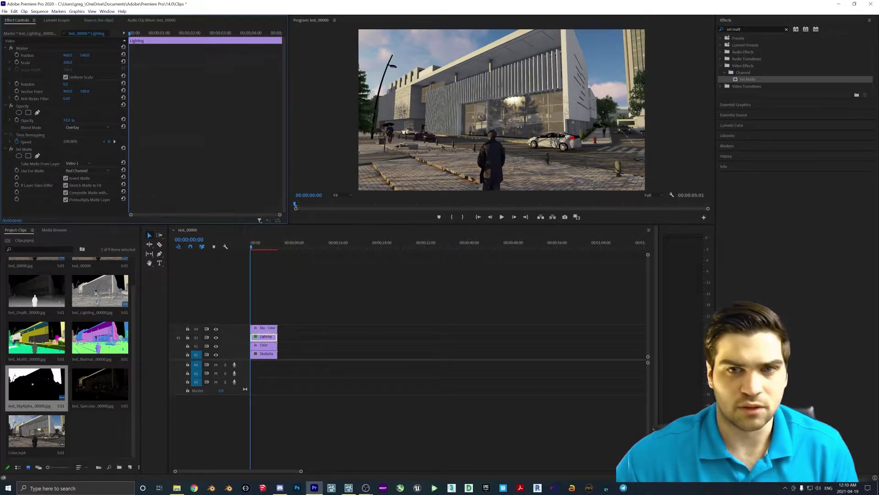
pyautogui.moveTo(64, 121)
pyautogui.mouseDown()
pyautogui.moveTo(82, 120)
pyautogui.moveTo(51, 120)
pyautogui.moveTo(68, 121)
pyautogui.mouseUp()
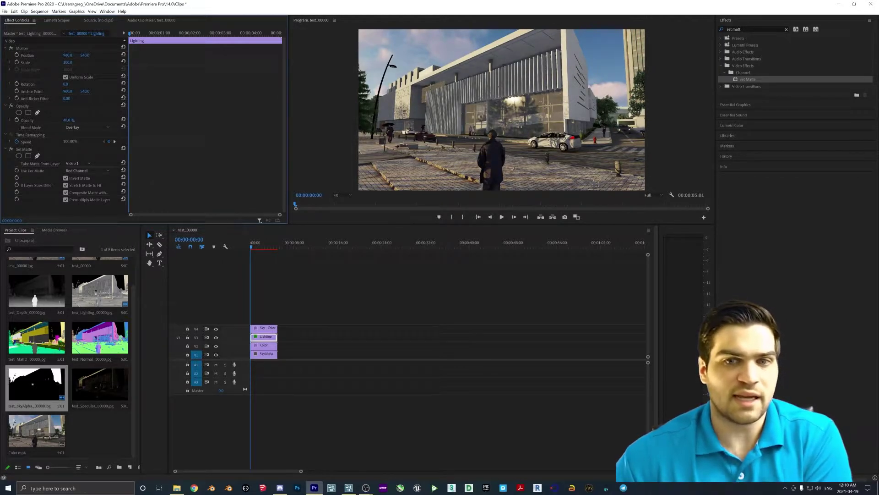
pyautogui.moveTo(71, 121); pyautogui.dragTo(60, 121)
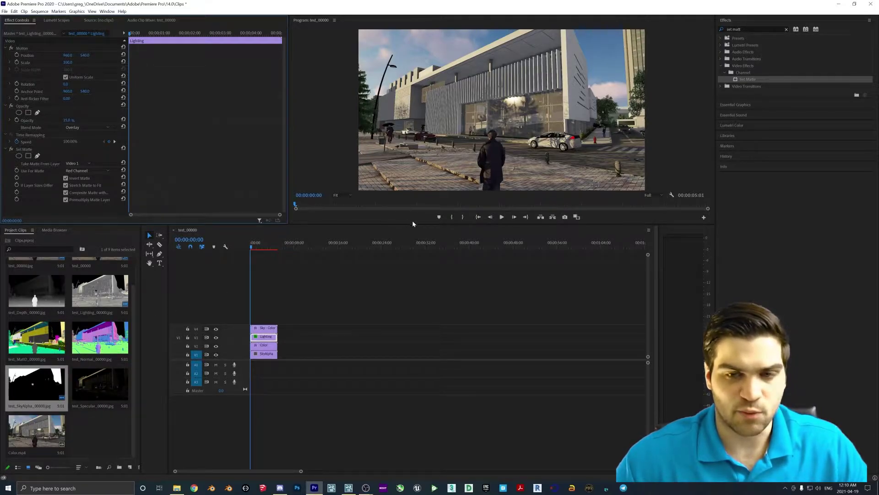
# Play the sequence to review the composite, and return the playhead to 00:00:00:00.
pyautogui.click(502, 218)
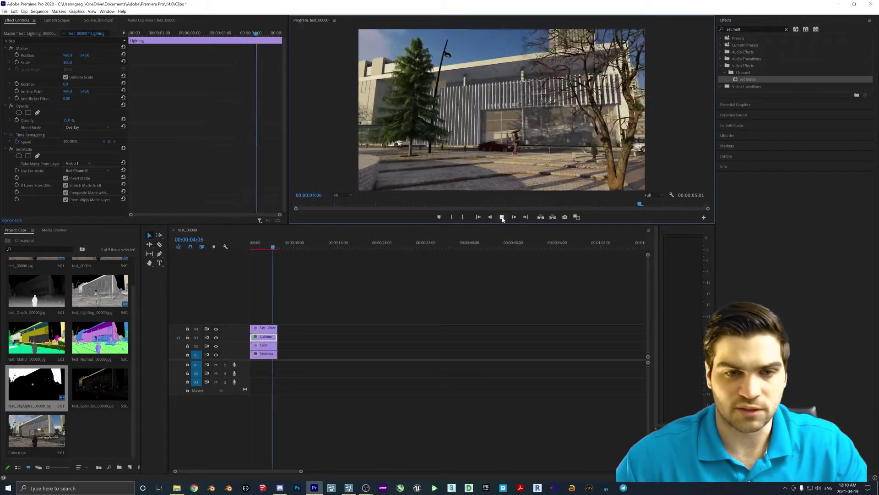
pyautogui.click(501, 217)
pyautogui.moveTo(271, 248); pyautogui.dragTo(251, 248)
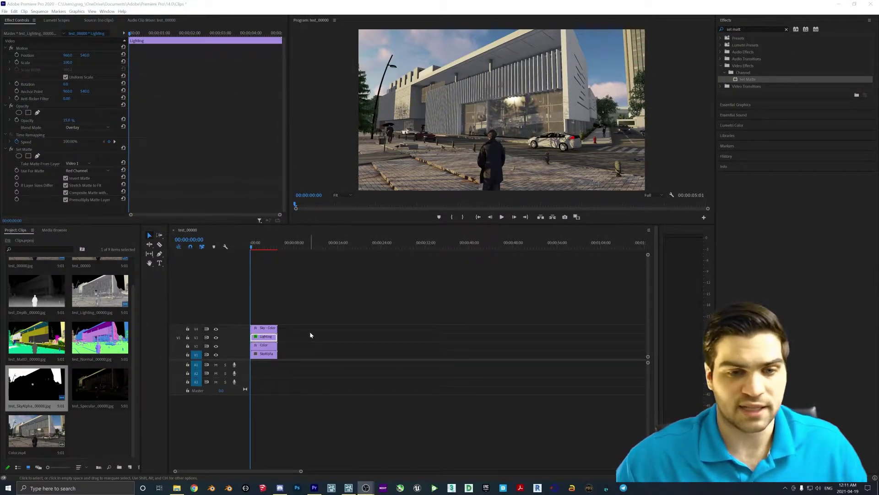
# Delete the Lighting clip from V3 and place the test_Specular_00000.jpg sequence there instead.
pyautogui.click(273, 340)
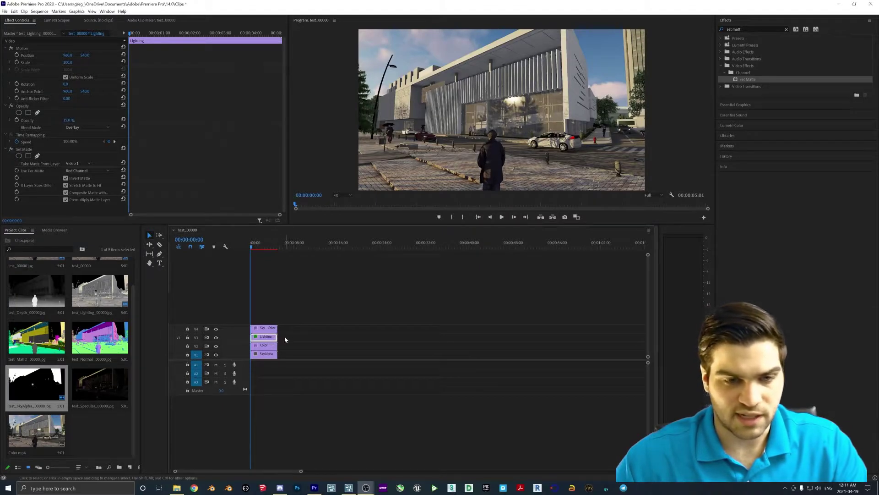
pyautogui.press('Delete')
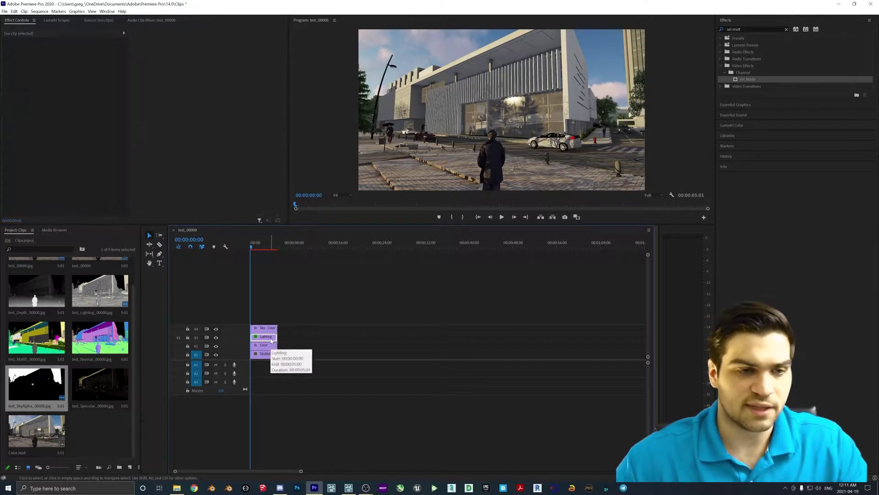
pyautogui.moveTo(101, 386); pyautogui.dragTo(254, 336)
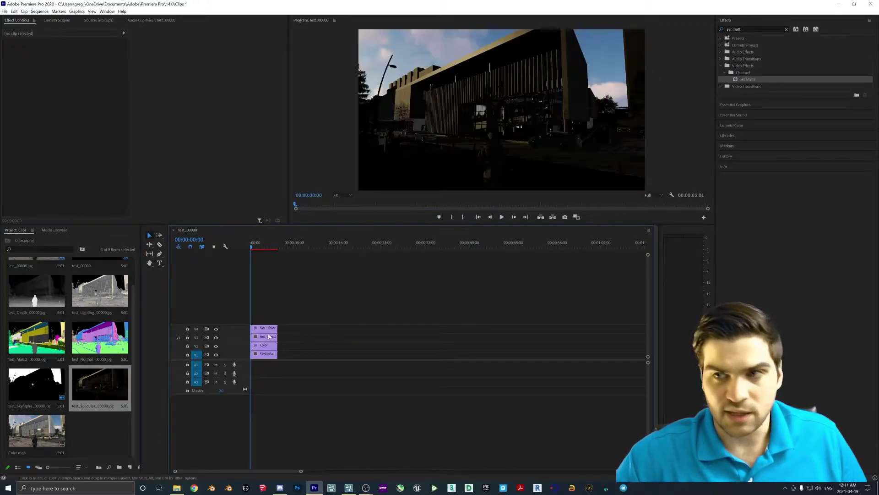
# Apply Set Matte to the Specular clip, taking the matte from Video 1 with the Red Channel and Invert Matte enabled.
pyautogui.click(256, 337)
pyautogui.moveTo(804, 108); pyautogui.dragTo(265, 336)
pyautogui.click(76, 164)
pyautogui.click(76, 183)
pyautogui.click(78, 170)
pyautogui.click(80, 179)
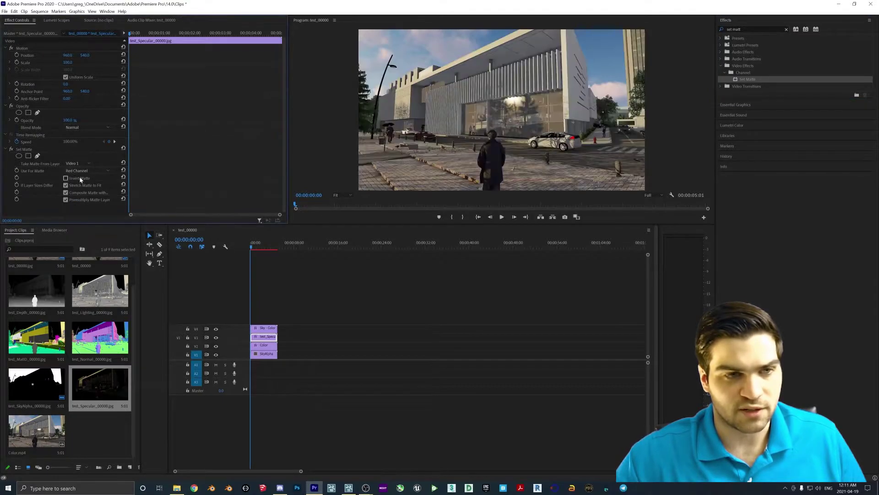
pyautogui.click(65, 178)
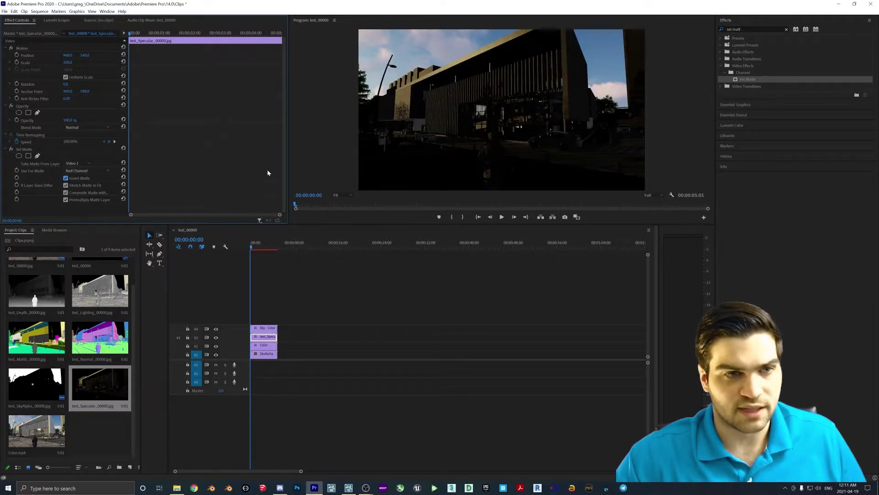
# Set the Specular clip's blend mode to Overlay and reduce its opacity well below 100%.
pyautogui.click(71, 128)
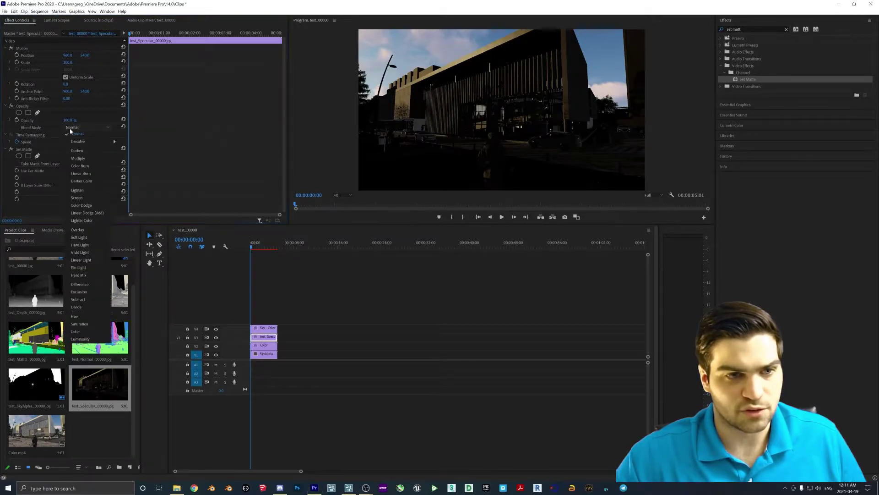
pyautogui.click(78, 230)
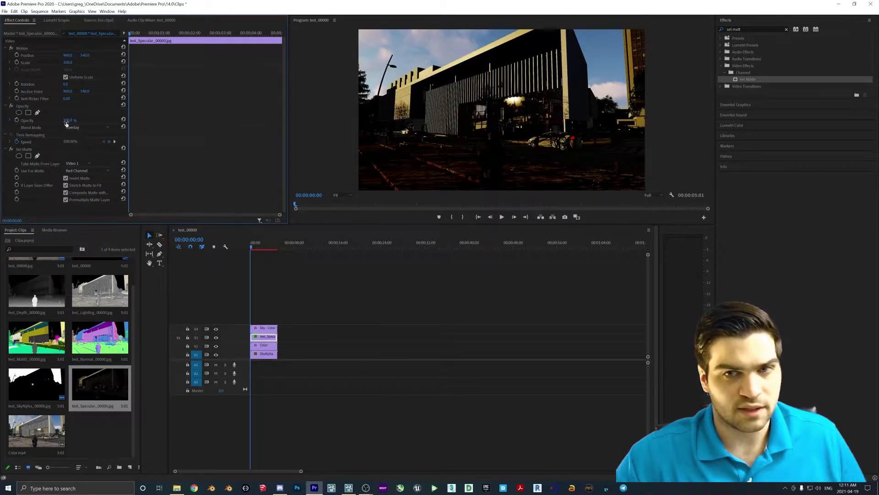
pyautogui.moveTo(66, 122); pyautogui.dragTo(35, 120)
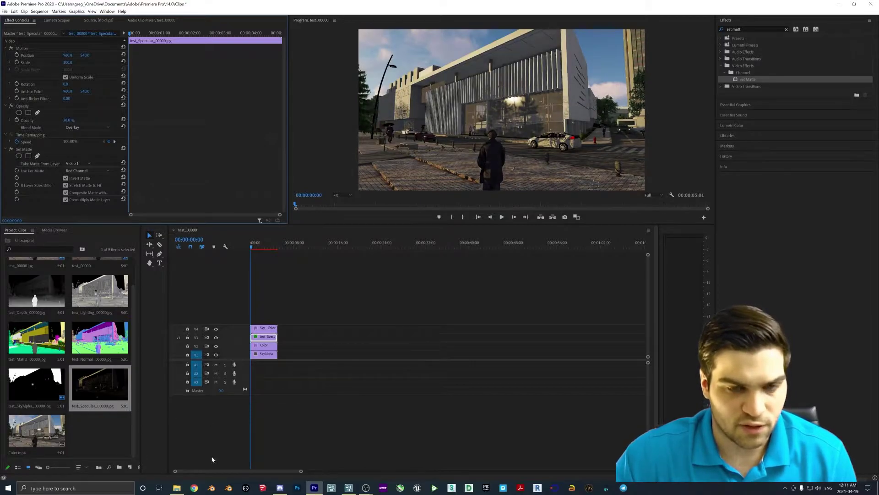
# Play the Specular video from the _Clips folder in File Explorer to inspect the pass, and return to Premiere Pro.
pyautogui.click(177, 488)
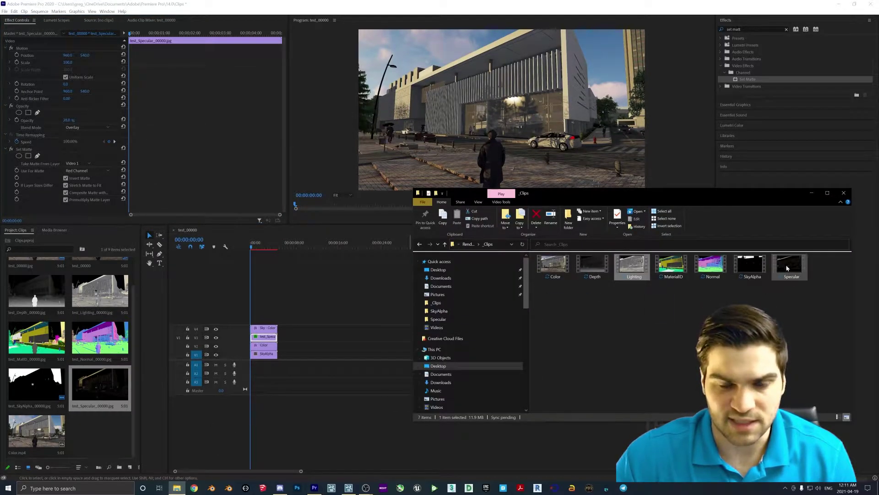
pyautogui.doubleClick(787, 268)
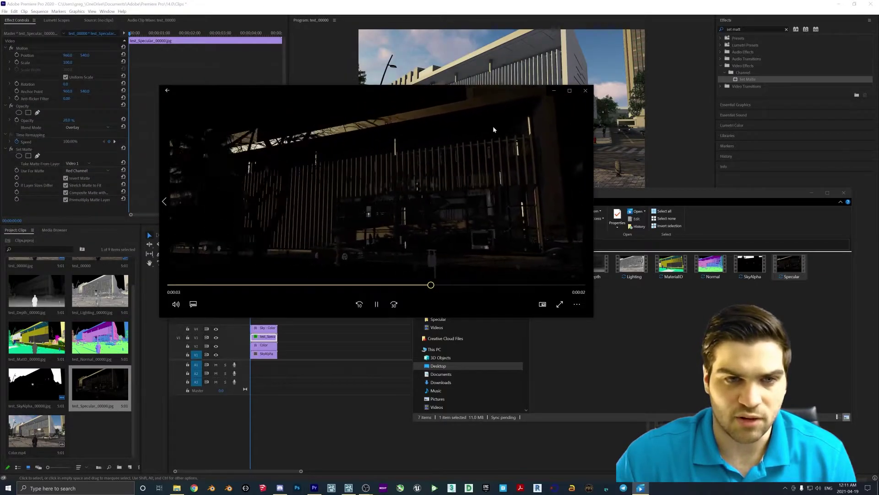
pyautogui.click(585, 90)
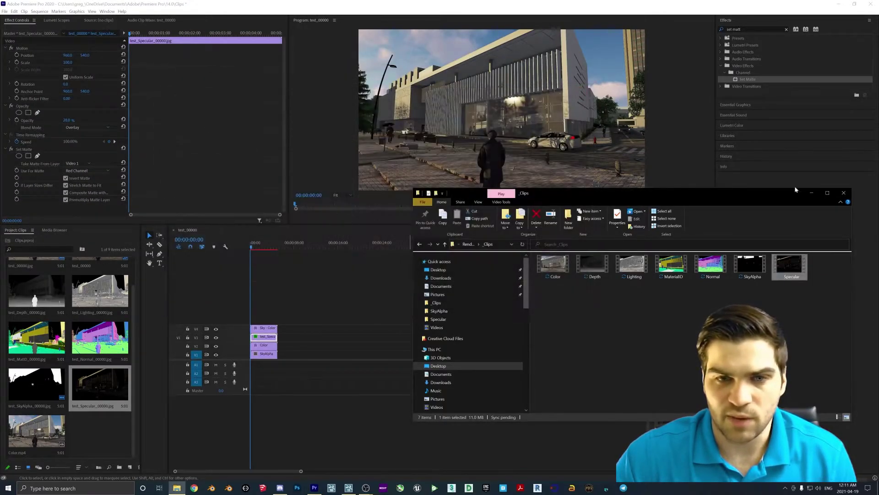
pyautogui.click(843, 192)
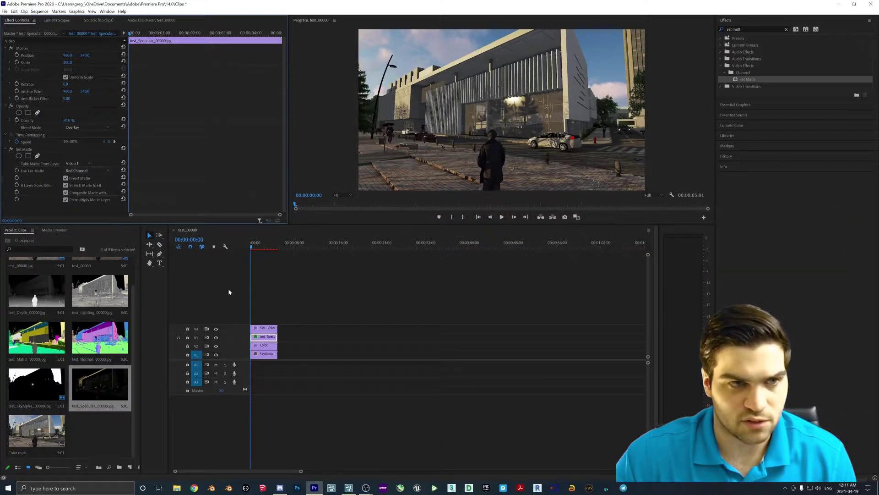
# Try a slightly higher opacity on the Specular clip and play the sequence up to 00:00:02:00.
pyautogui.moveTo(68, 120); pyautogui.dragTo(73, 120)
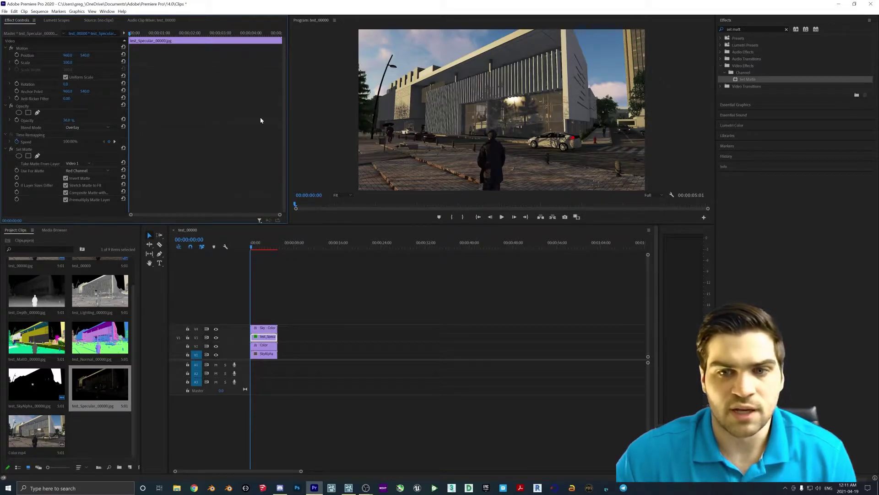
pyautogui.click(501, 217)
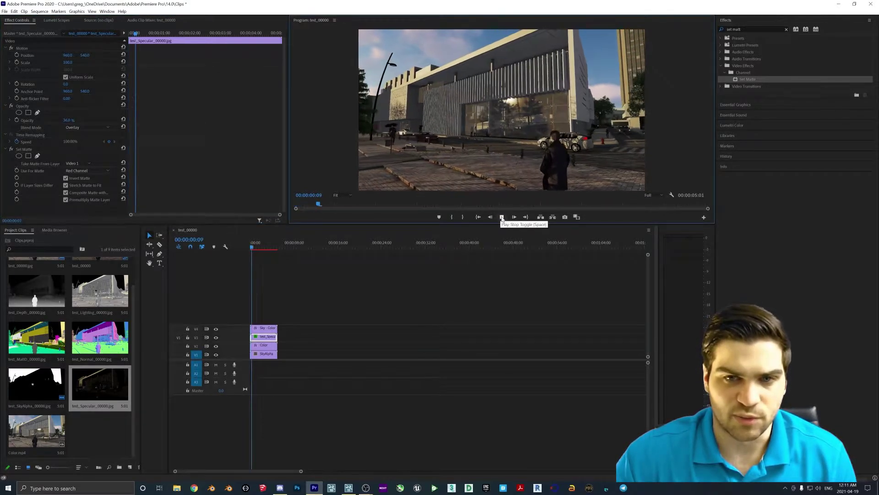
pyautogui.click(501, 217)
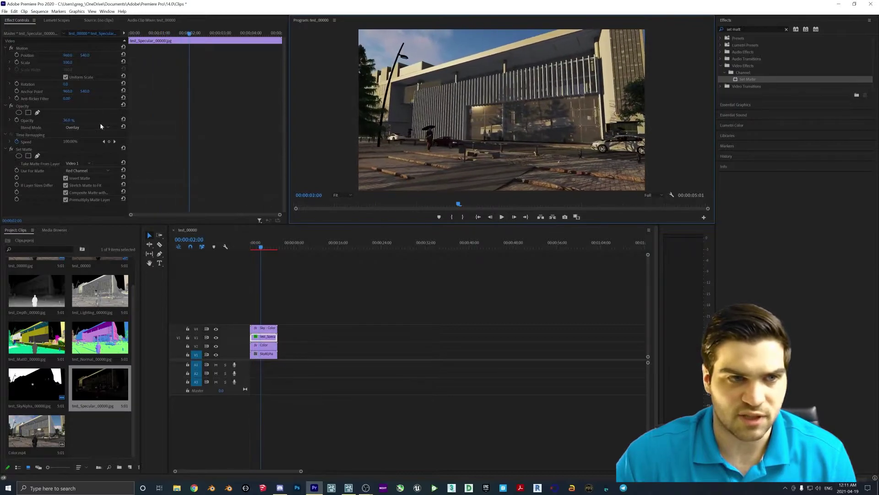
# Set the Specular clip's opacity to 15%, play the rest of the sequence, and return the playhead to 00:00:00:00.
pyautogui.click(69, 120)
pyautogui.write('15')
pyautogui.press('Return')
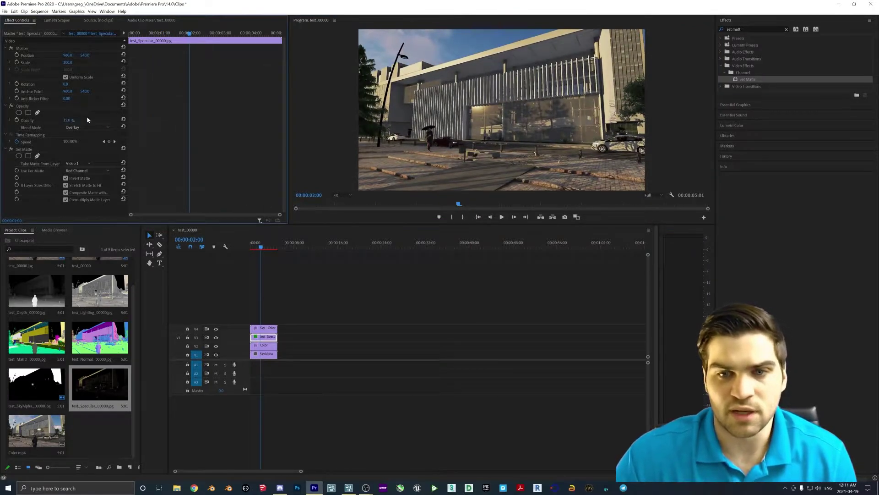
pyautogui.click(501, 217)
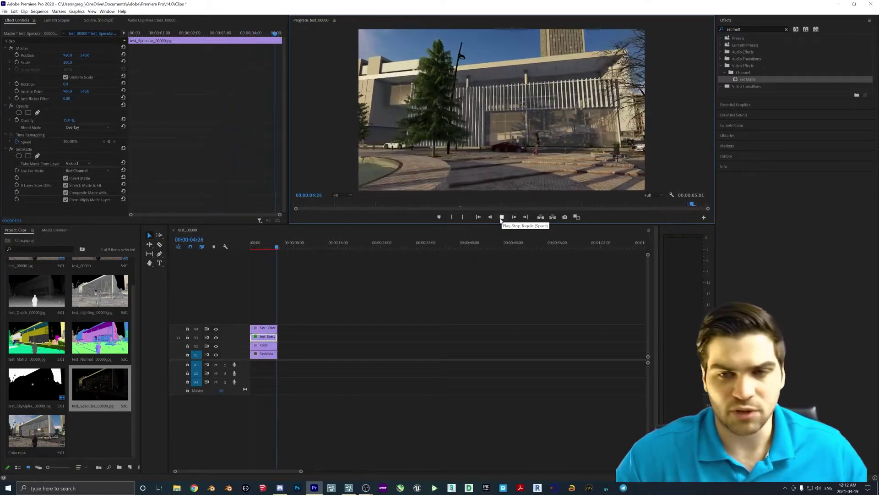
pyautogui.moveTo(279, 247); pyautogui.dragTo(200, 246)
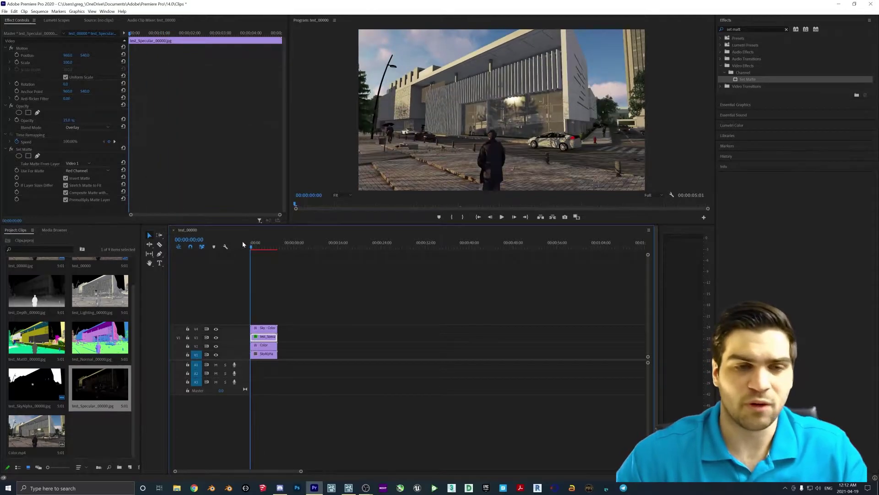
pyautogui.moveTo(253, 243); pyautogui.dragTo(235, 253)
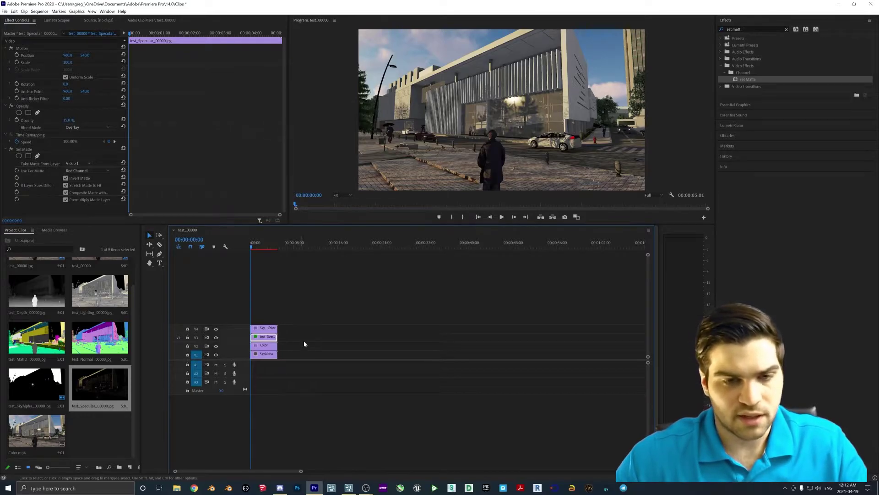
# Delete the Sky - Color and SkyAlpha clips, and move the Color and Specular clips down to V1 and V2.
pyautogui.click(273, 331)
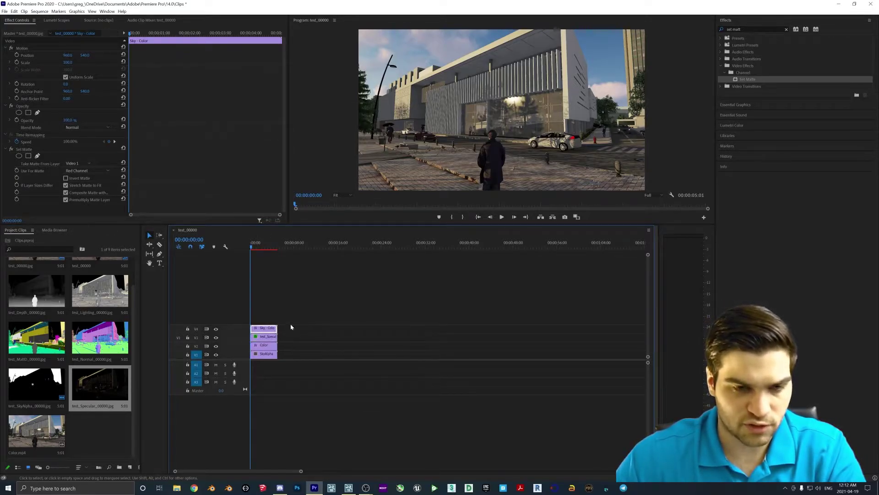
pyautogui.press('Delete')
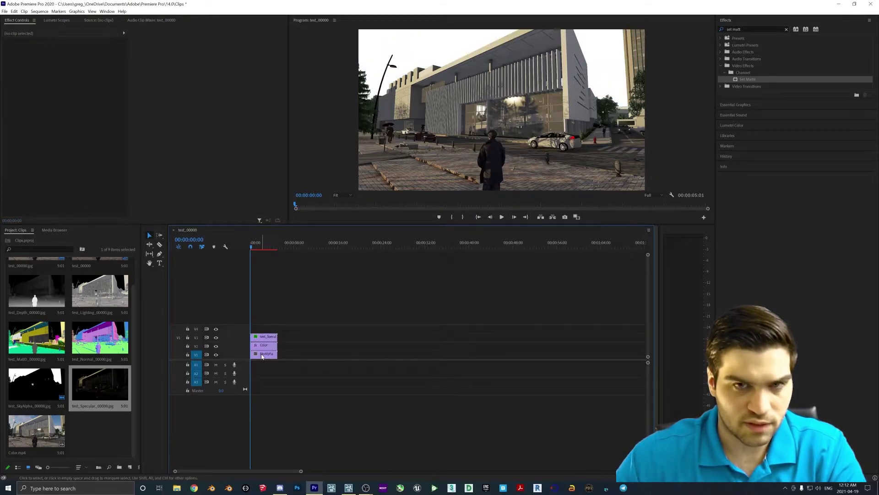
pyautogui.click(268, 353)
pyautogui.press('Delete')
pyautogui.moveTo(268, 348); pyautogui.dragTo(265, 345)
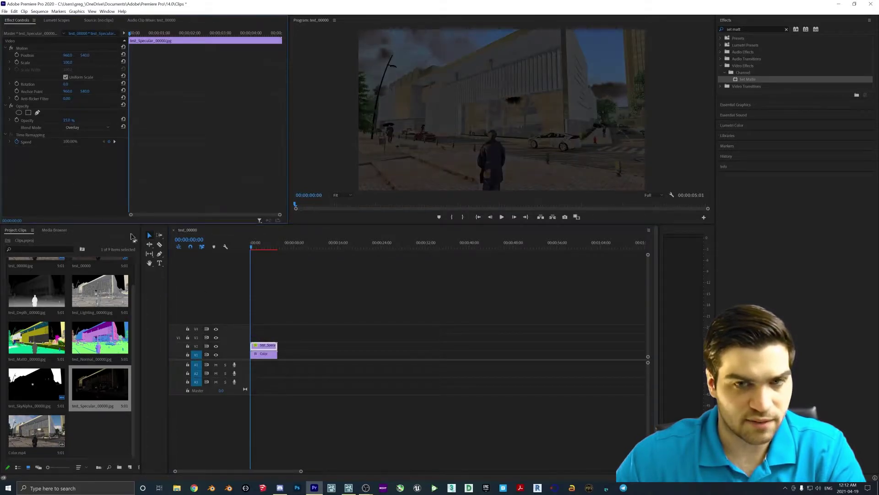
# Remove Set Matte from the Color clip on V1, and try a higher opacity on the Specular clip above it.
pyautogui.click(269, 354)
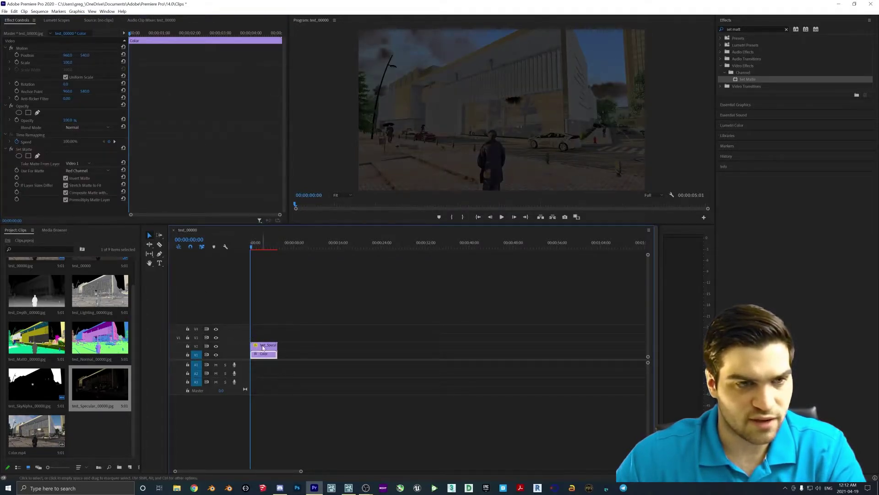
pyautogui.click(39, 151)
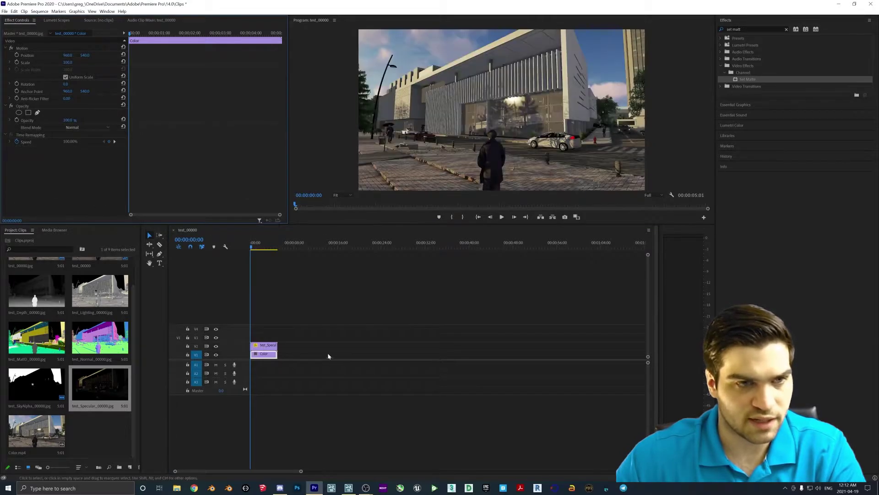
pyautogui.click(265, 346)
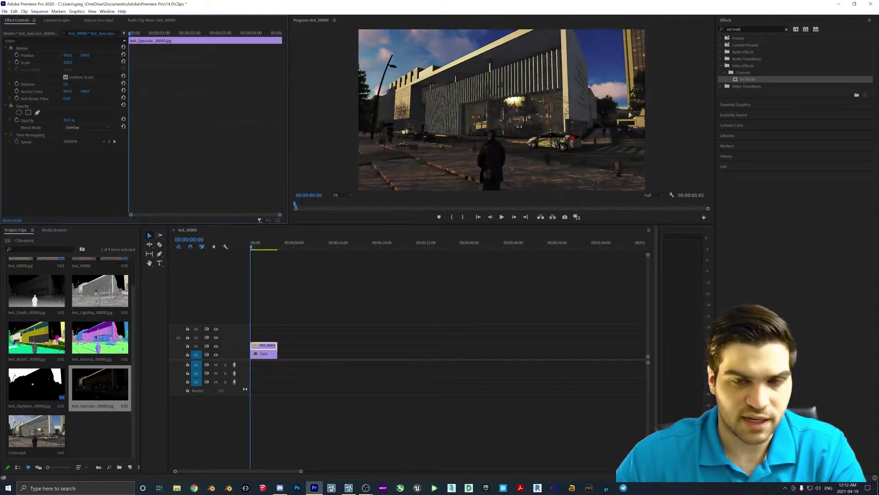
pyautogui.moveTo(67, 120)
pyautogui.mouseDown()
pyautogui.moveTo(28, 120)
pyautogui.moveTo(69, 119)
pyautogui.mouseUp()
pyautogui.hotkey('ctrl', 'z')
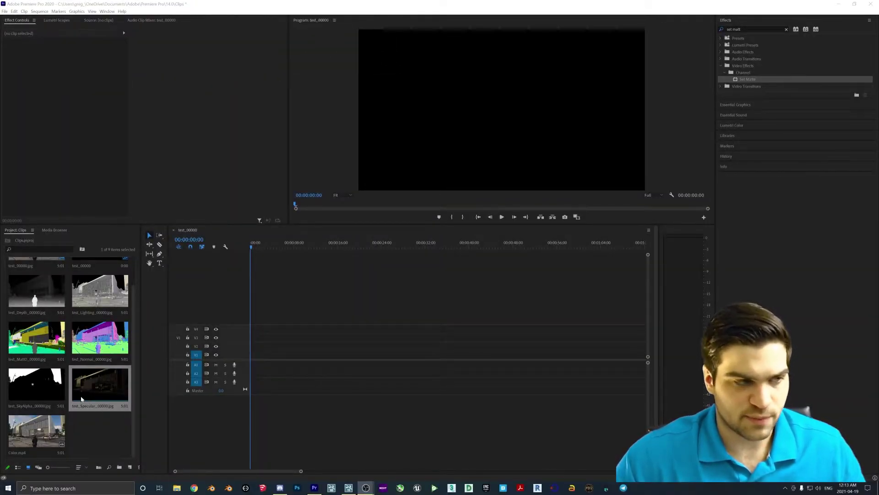
# Place the test_00000.jpg color sequence on V1 at the start of the empty timeline.
pyautogui.scroll(1, 69, 367)
pyautogui.scroll(-1, 69, 366)
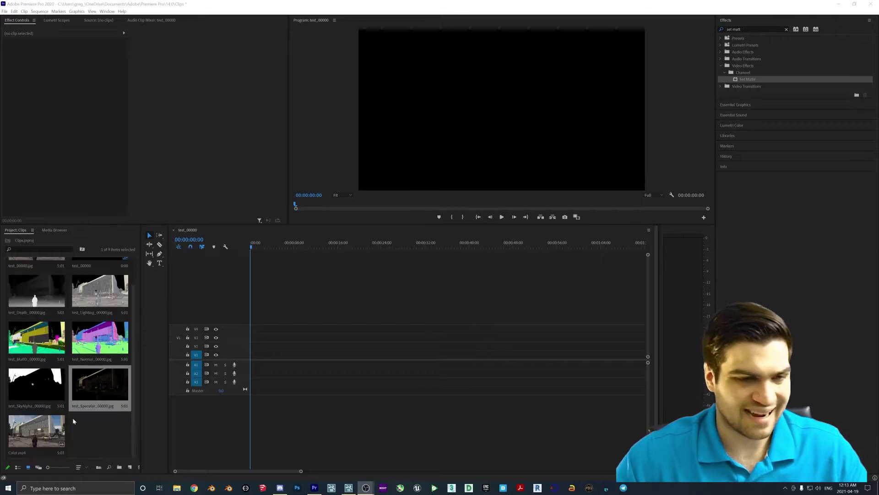
pyautogui.moveTo(36, 430); pyautogui.dragTo(256, 359)
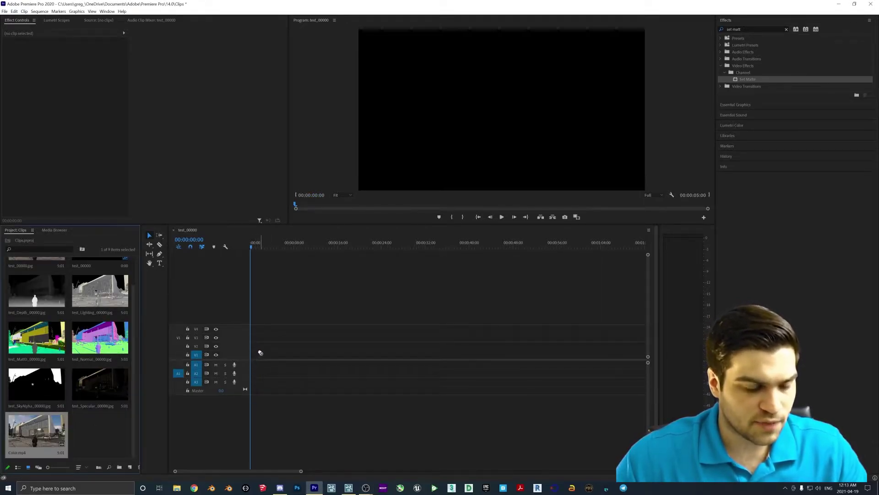
pyautogui.scroll(1, 45, 412)
pyautogui.moveTo(36, 277); pyautogui.dragTo(252, 360)
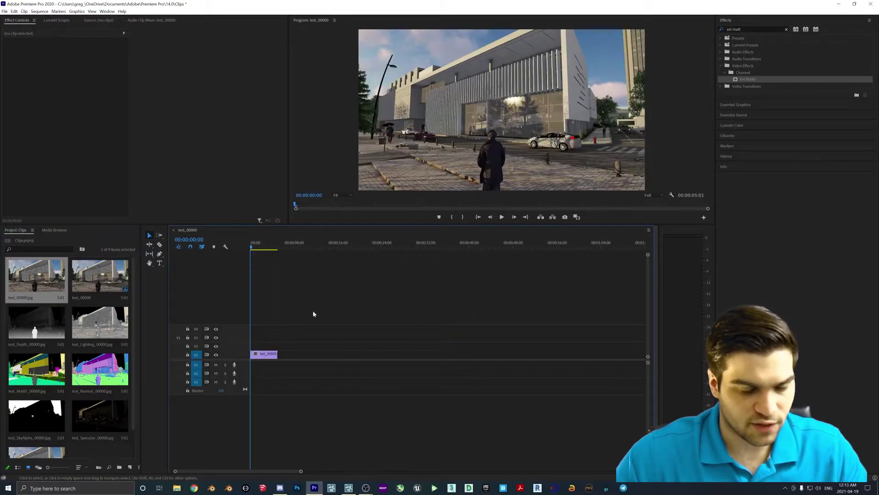
# Add the test_SkyAlpha_00000.jpg sequence on V3 above the color clip, and rename it Alpha.
pyautogui.moveTo(55, 410); pyautogui.dragTo(255, 347)
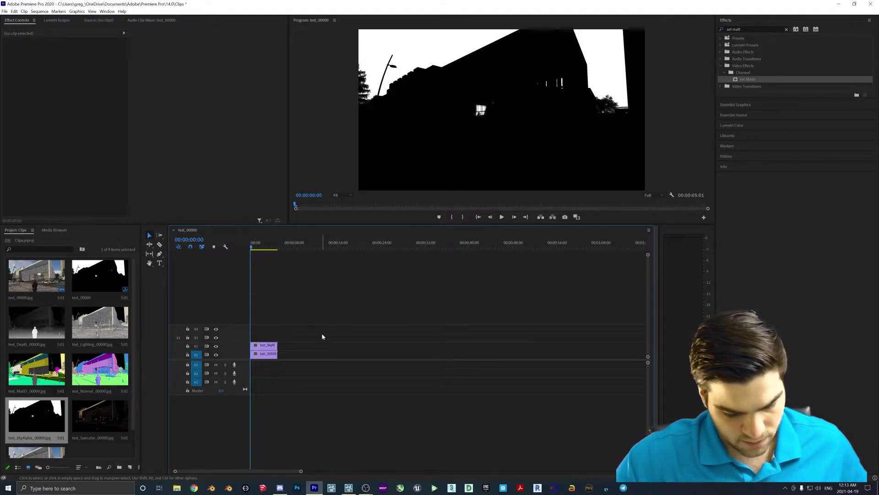
pyautogui.moveTo(269, 347); pyautogui.dragTo(269, 338)
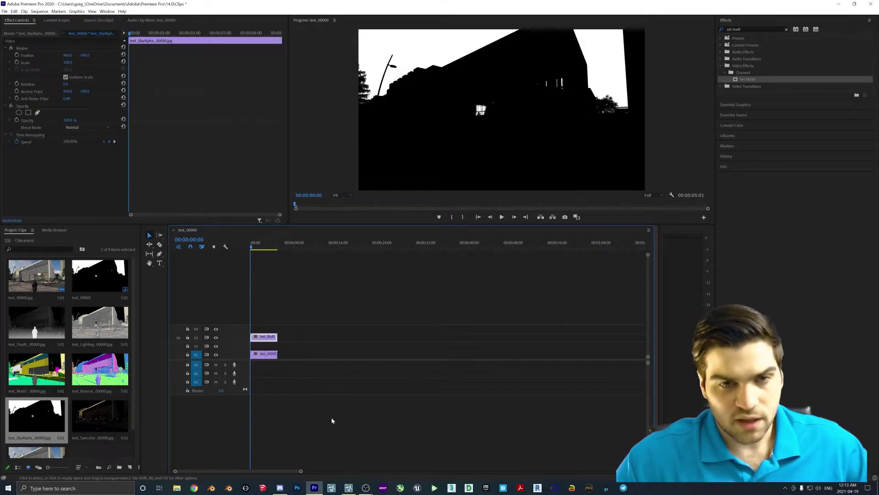
pyautogui.rightClick(271, 340)
pyautogui.click(314, 312)
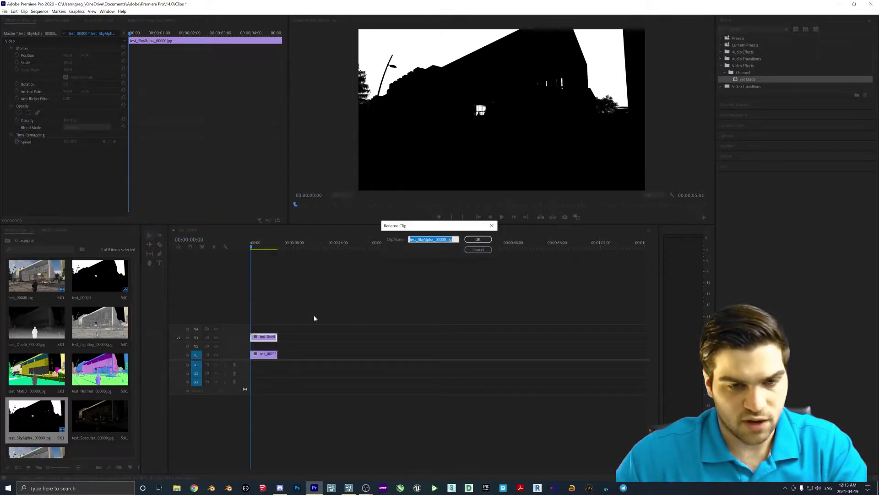
pyautogui.write('Alpha')
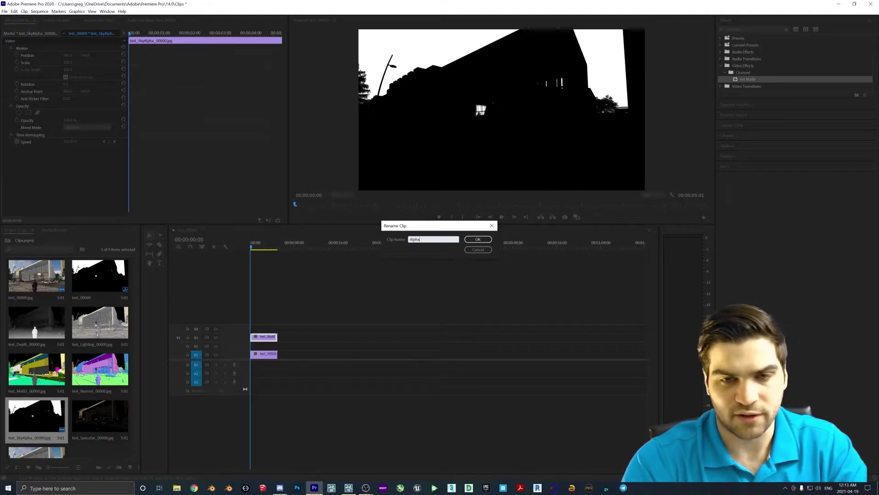
pyautogui.press('Return')
# Rename the test_00000.jpg clip on V1 as Color.
pyautogui.click(257, 355)
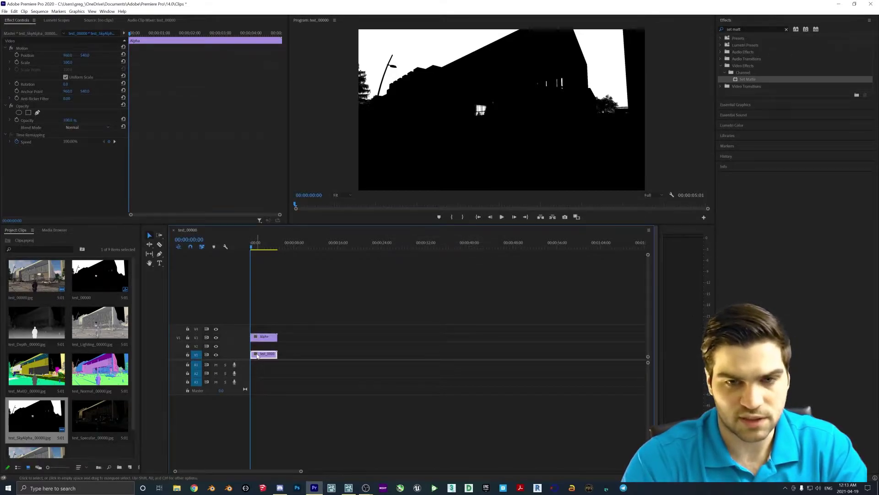
pyautogui.rightClick(257, 356)
pyautogui.rightClick(268, 354)
pyautogui.click(297, 322)
pyautogui.write('Color')
pyautogui.press('Return')
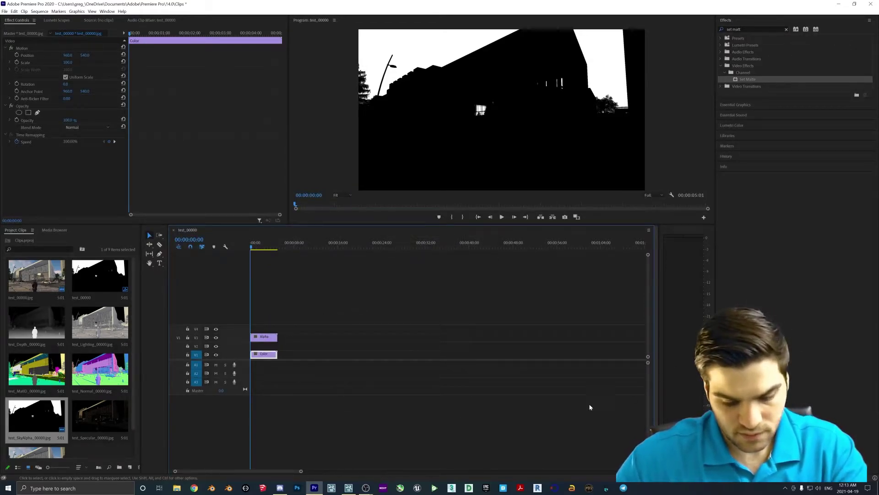
pyautogui.click(331, 351)
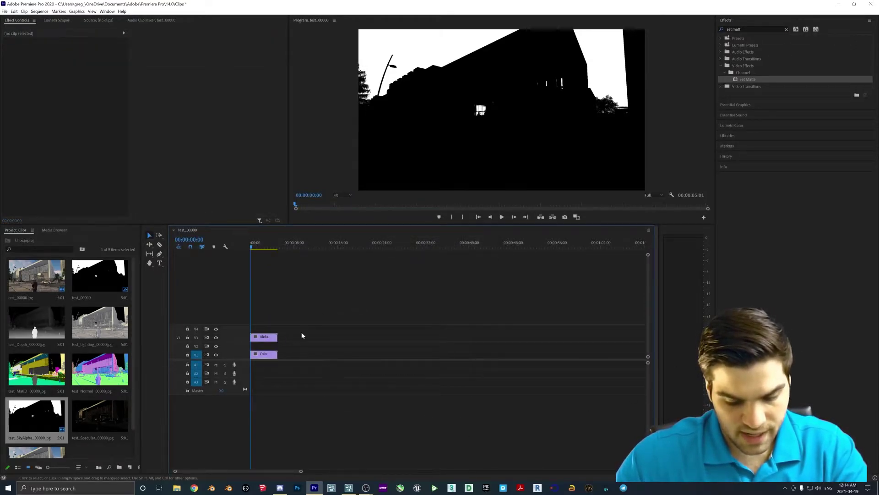
# Bring a 2021-04-01 MP4 recording from the Windows Videos folder into the sequence, placing it on V2 between the Color and Alpha clips.
pyautogui.click(177, 488)
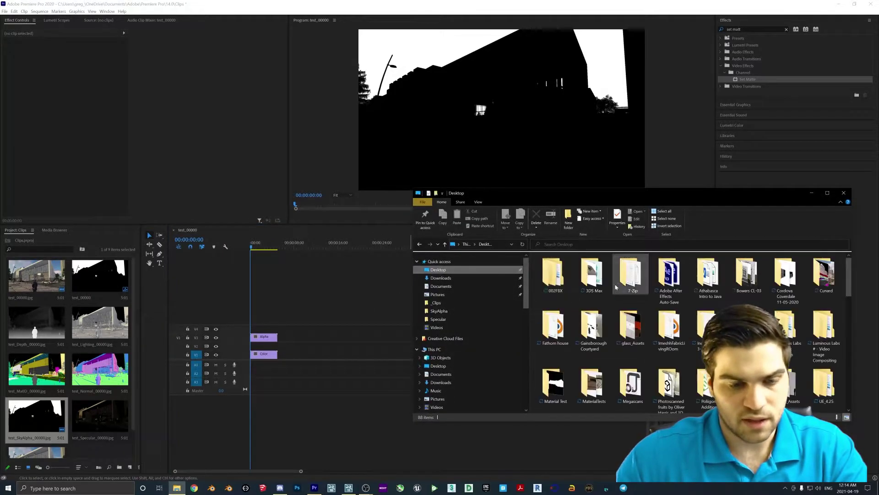
pyautogui.scroll(-5, 655, 307)
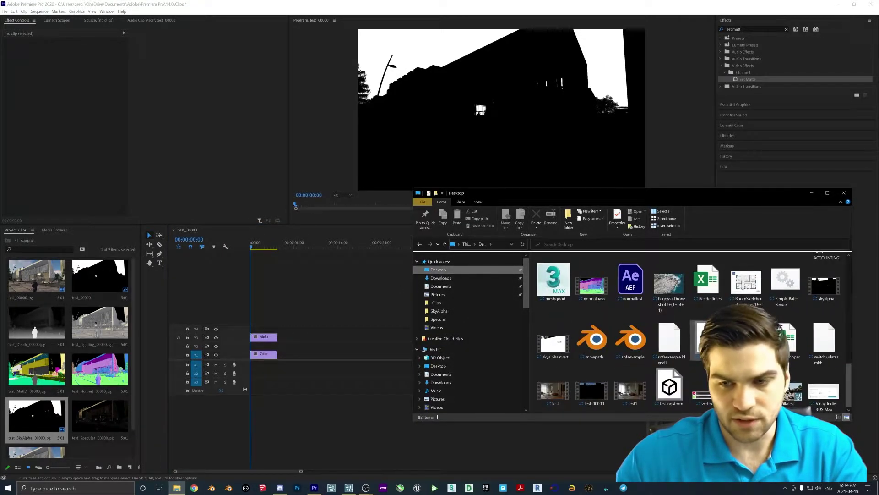
pyautogui.scroll(2, 674, 282)
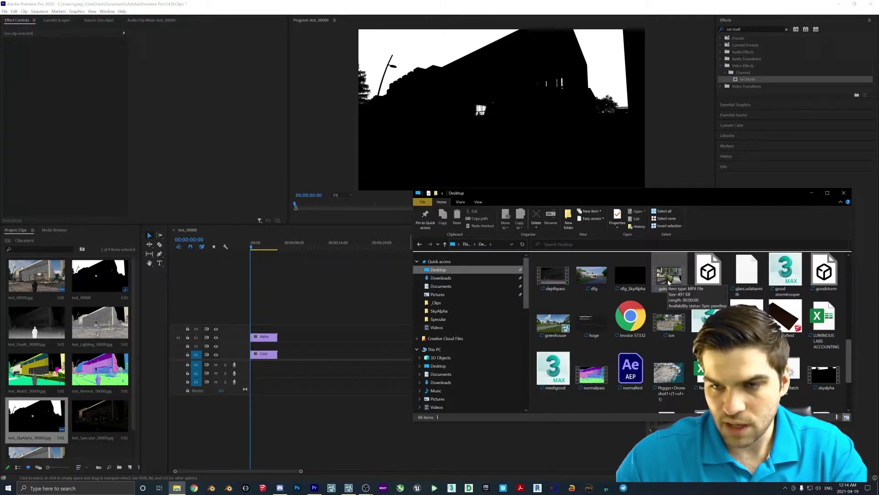
pyautogui.scroll(-2, 705, 302)
pyautogui.scroll(10, 818, 337)
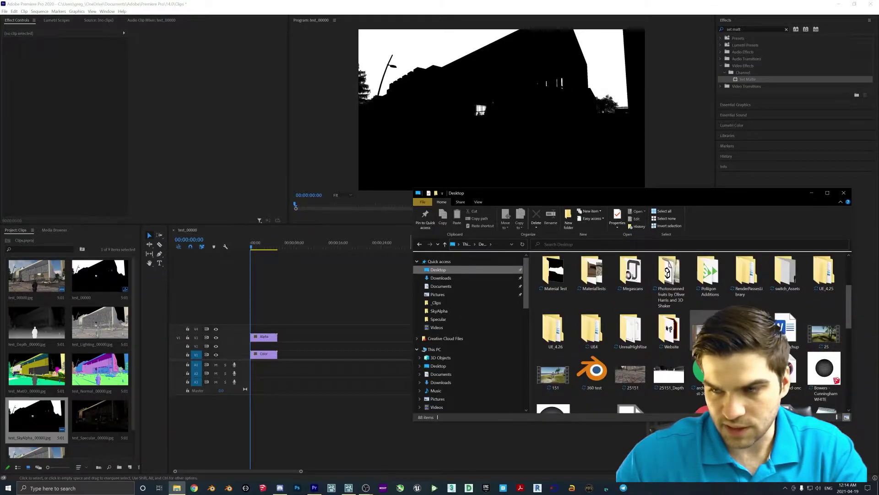
pyautogui.scroll(-1, 606, 328)
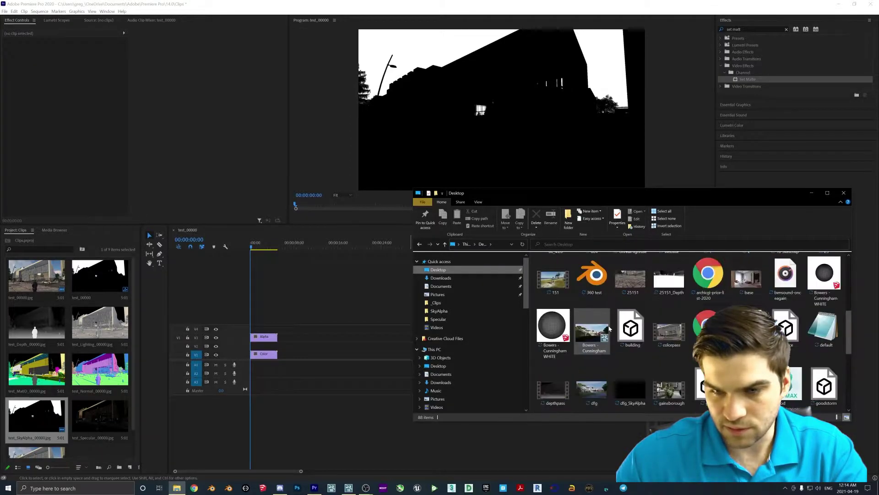
pyautogui.click(436, 327)
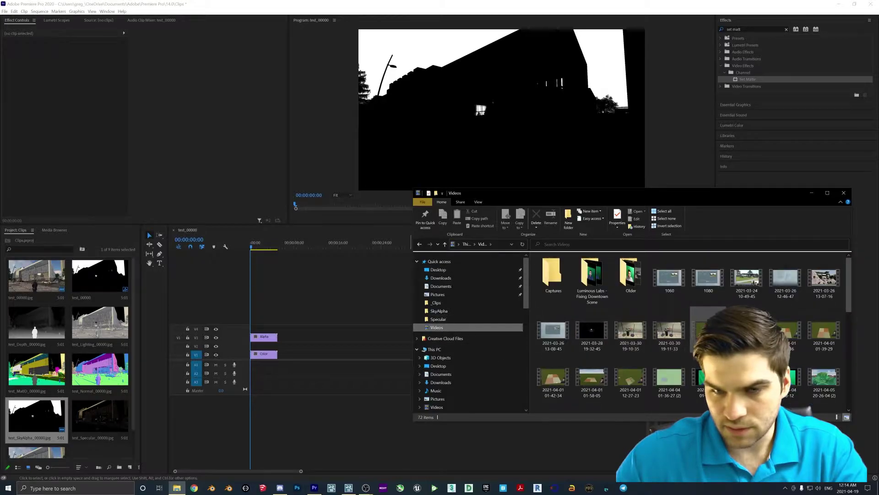
pyautogui.moveTo(708, 330); pyautogui.dragTo(265, 345)
pyautogui.click(812, 195)
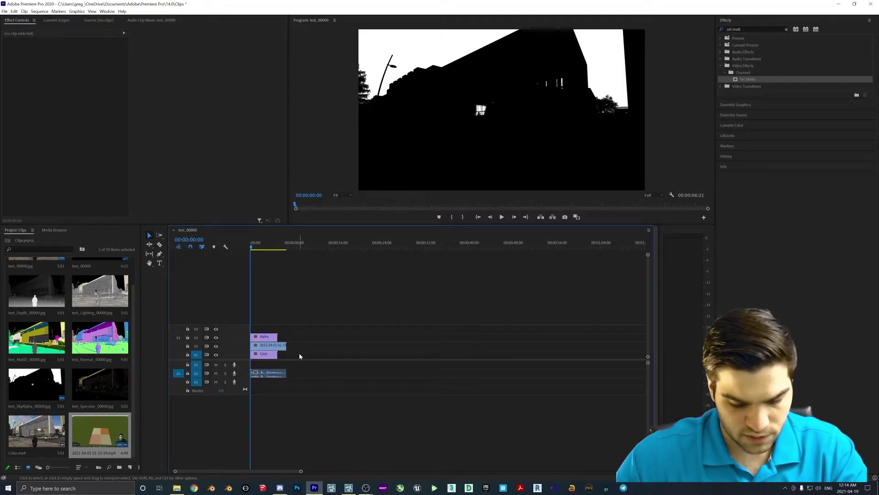
# Swap the Color and Alpha clips so that Alpha sits on V1 and Color on V3.
pyautogui.moveTo(751, 80); pyautogui.dragTo(323, 354)
pyautogui.moveTo(264, 354); pyautogui.dragTo(270, 338)
pyautogui.moveTo(326, 354); pyautogui.dragTo(264, 354)
# Apply Set Matte to the Color clip with the inverted Red Channel of Video 1 as matte, and play the composite.
pyautogui.moveTo(749, 83); pyautogui.dragTo(268, 341)
pyautogui.click(76, 163)
pyautogui.click(77, 187)
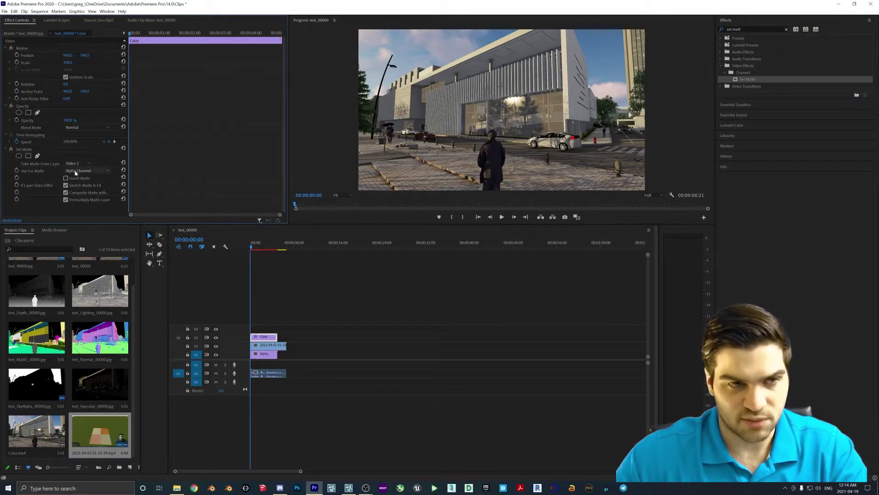
pyautogui.click(76, 172)
pyautogui.click(76, 182)
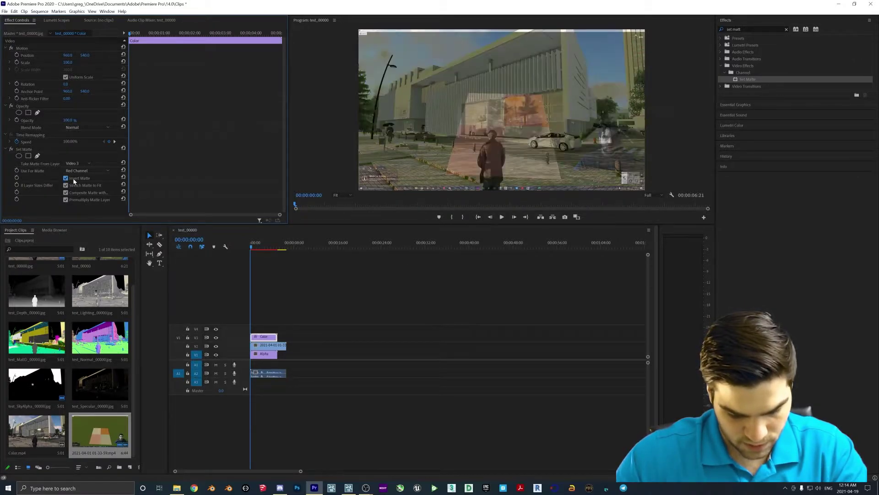
pyautogui.click(74, 163)
pyautogui.click(77, 203)
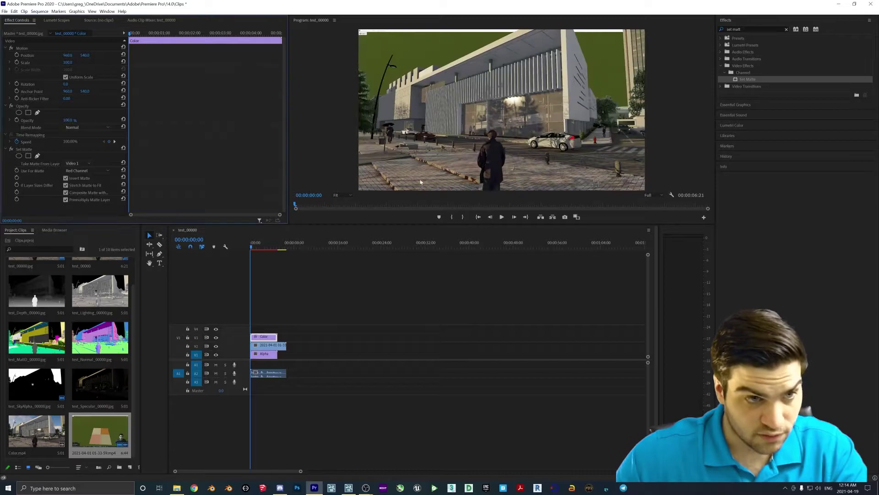
pyautogui.click(502, 216)
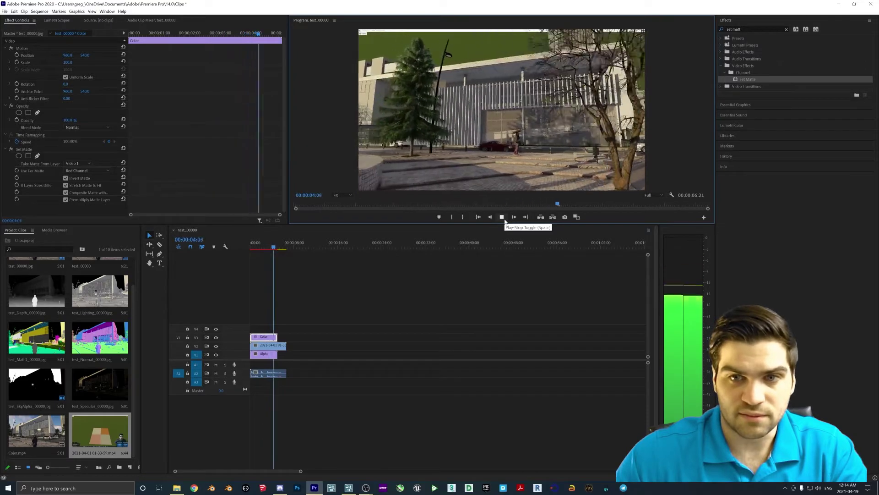
pyautogui.click(501, 216)
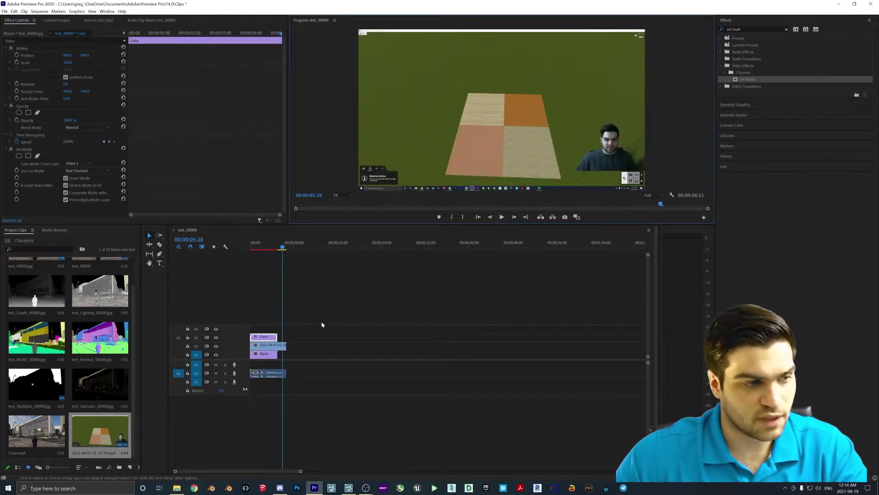
# Cut the recording on V2 at the end of the Color clip, mute its audio track A2, and delete the excess piece.
pyautogui.press('c')
pyautogui.click(149, 234)
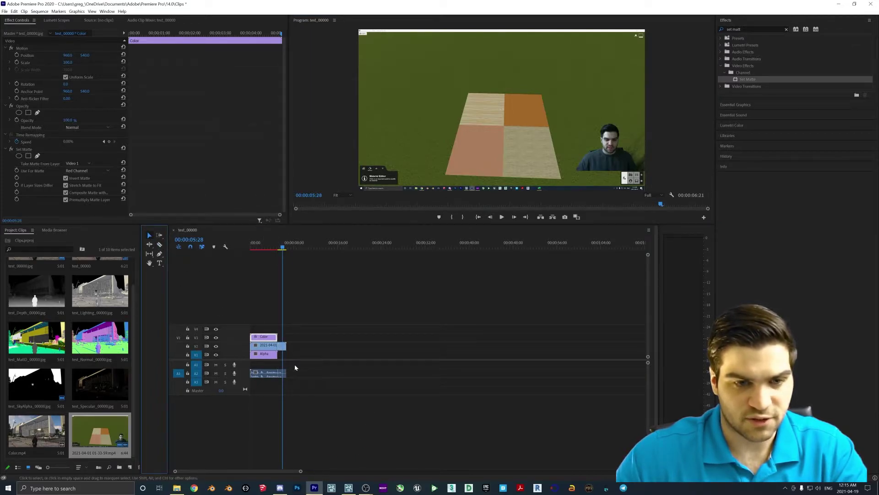
pyautogui.click(216, 373)
pyautogui.moveTo(312, 391); pyautogui.dragTo(293, 347)
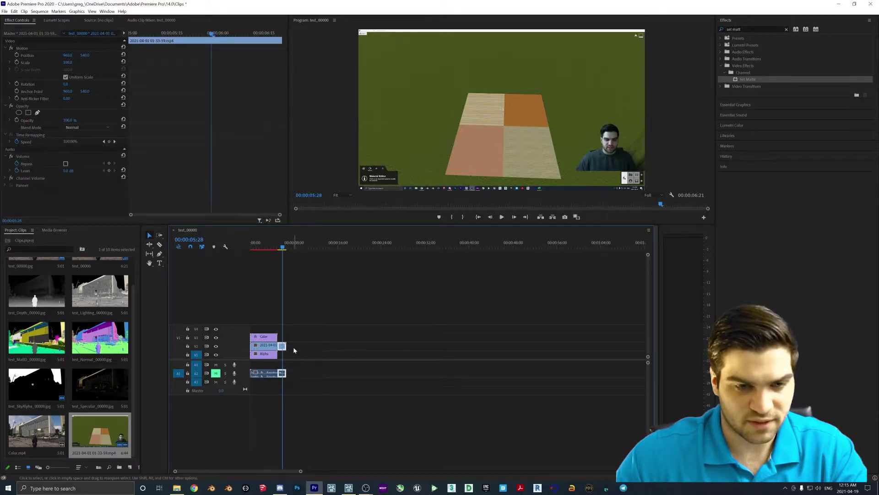
pyautogui.press('Delete')
# Play the trimmed composite from the beginning, and return the playhead to the start.
pyautogui.moveTo(263, 250); pyautogui.dragTo(251, 250)
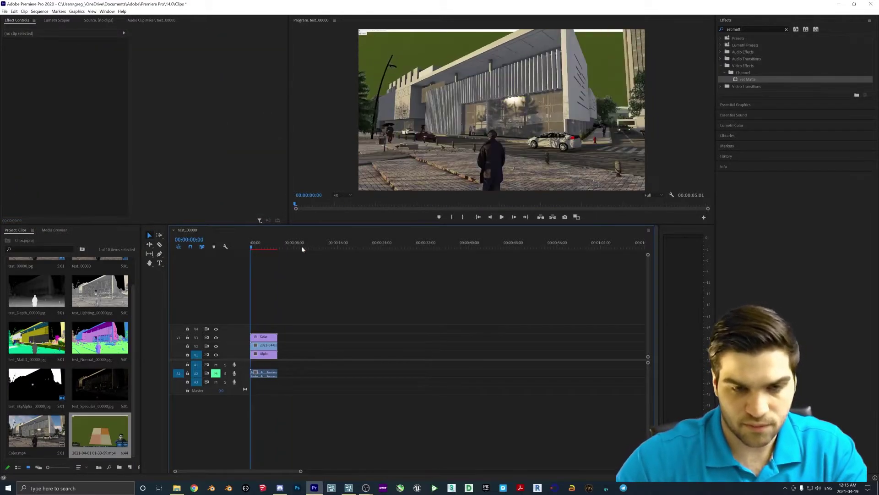
pyautogui.click(502, 217)
pyautogui.click(502, 217)
pyautogui.moveTo(258, 247); pyautogui.dragTo(210, 243)
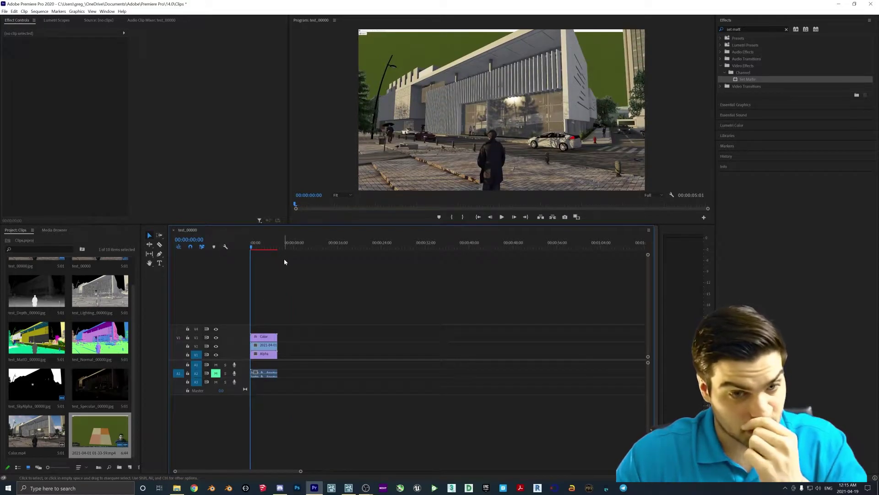
pyautogui.click(254, 248)
pyautogui.moveTo(255, 248)
pyautogui.mouseDown()
pyautogui.moveTo(271, 248)
pyautogui.moveTo(251, 248)
pyautogui.mouseUp()
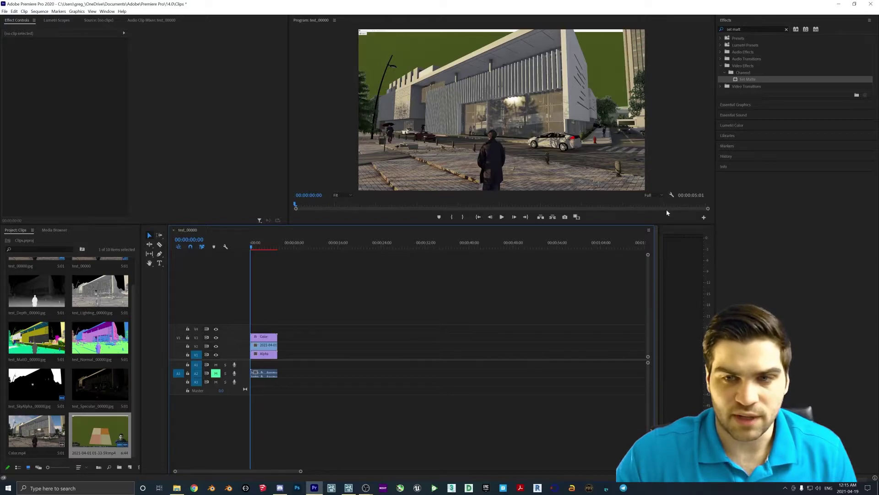
# Rename the recording clip on V2 as Background.
pyautogui.click(260, 337)
pyautogui.rightClick(262, 349)
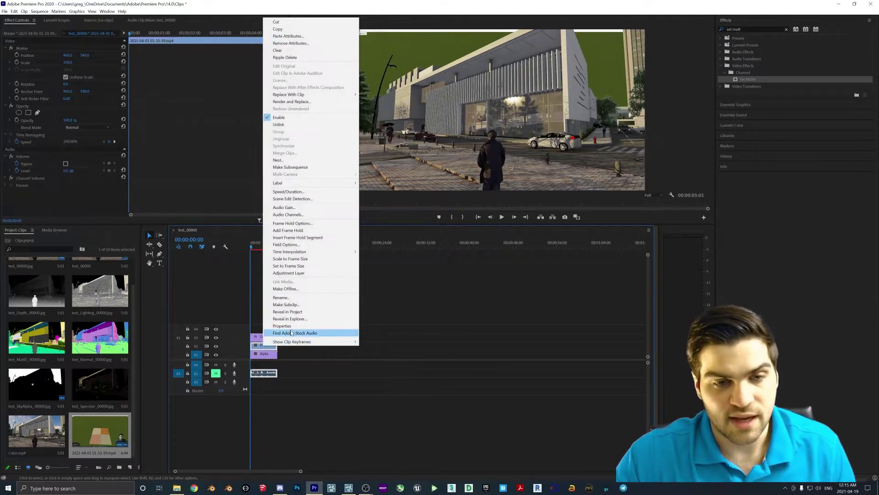
pyautogui.click(284, 297)
pyautogui.write('Background')
pyautogui.press('Return')
pyautogui.click(268, 354)
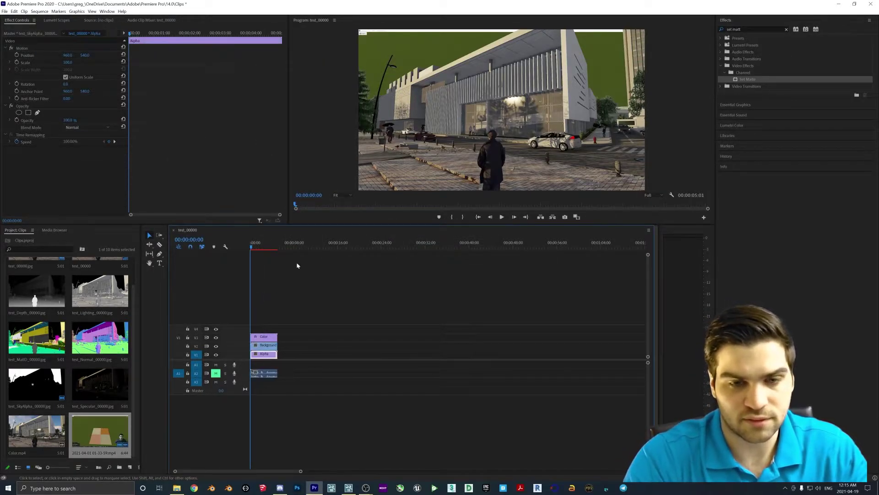
# Replay the opening of the sky replacement to check the matte, and reset the playhead to 00:00:00:00.
pyautogui.click(501, 217)
pyautogui.press('space')
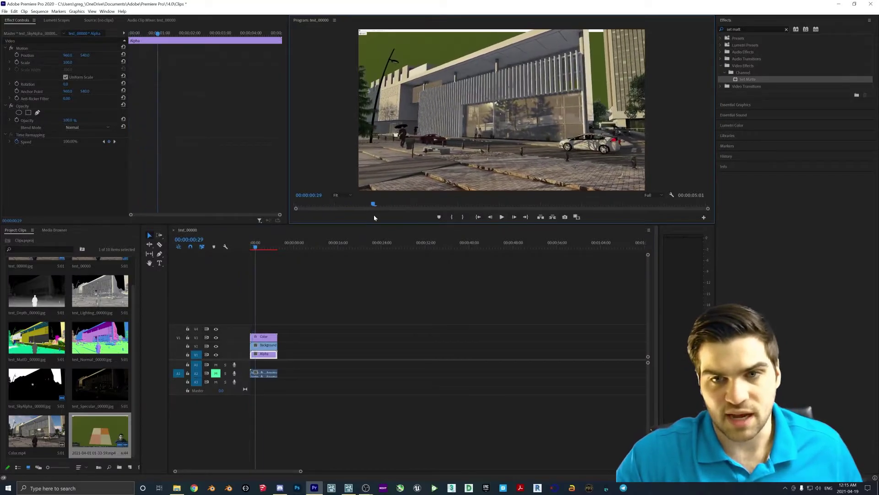
pyautogui.moveTo(263, 238); pyautogui.dragTo(184, 254)
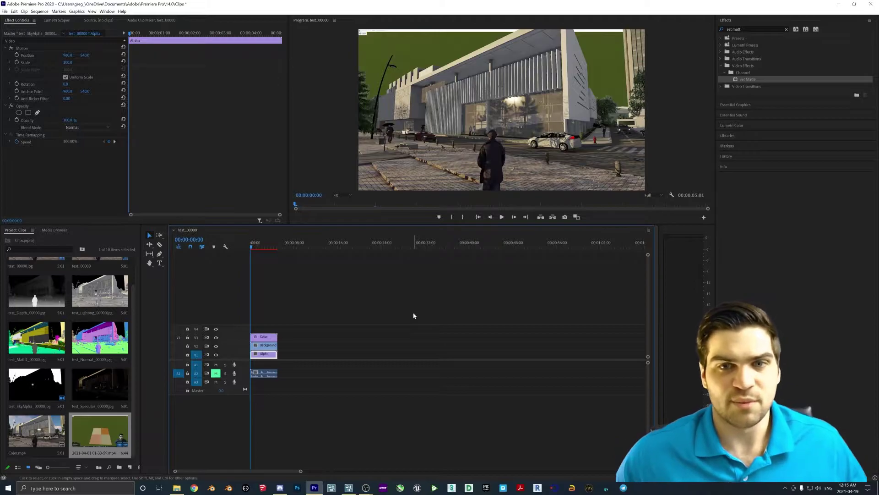
pyautogui.click(501, 218)
pyautogui.moveTo(256, 248); pyautogui.dragTo(247, 248)
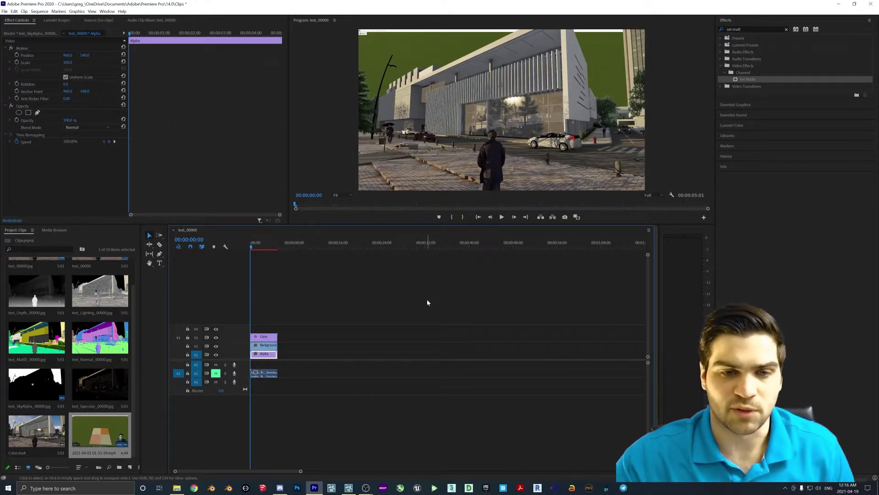
# In the empty timeline, place test_00000.jpg on both V1 and V2 and the test_MatID_00000.jpg sequence on V3, all at the start.
pyautogui.hotkey('alt', 'Tab')
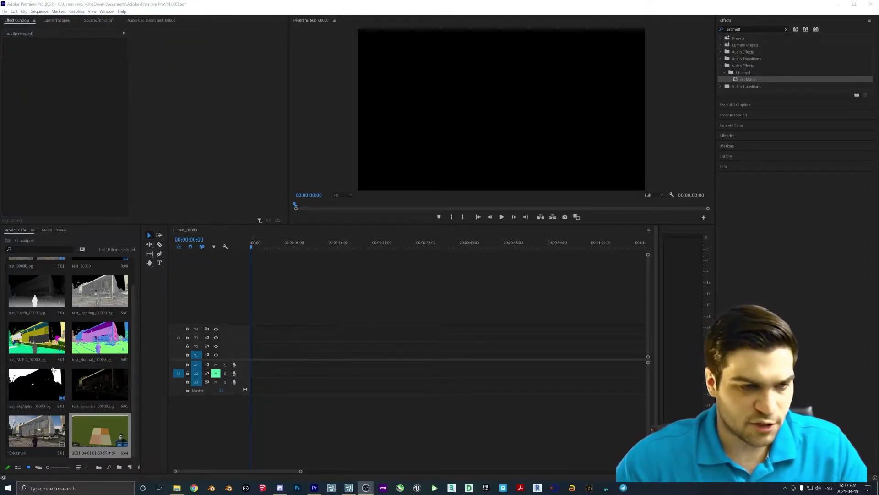
pyautogui.click(44, 349)
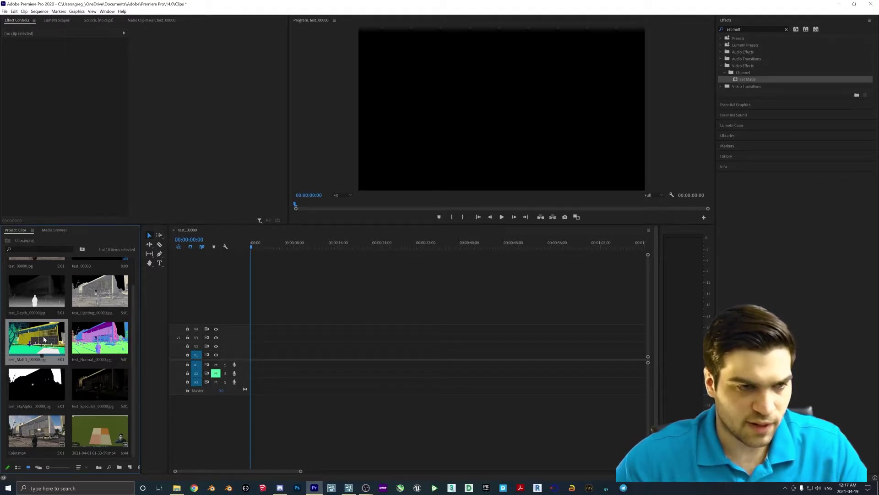
pyautogui.scroll(1, 44, 339)
pyautogui.moveTo(33, 277); pyautogui.dragTo(255, 346)
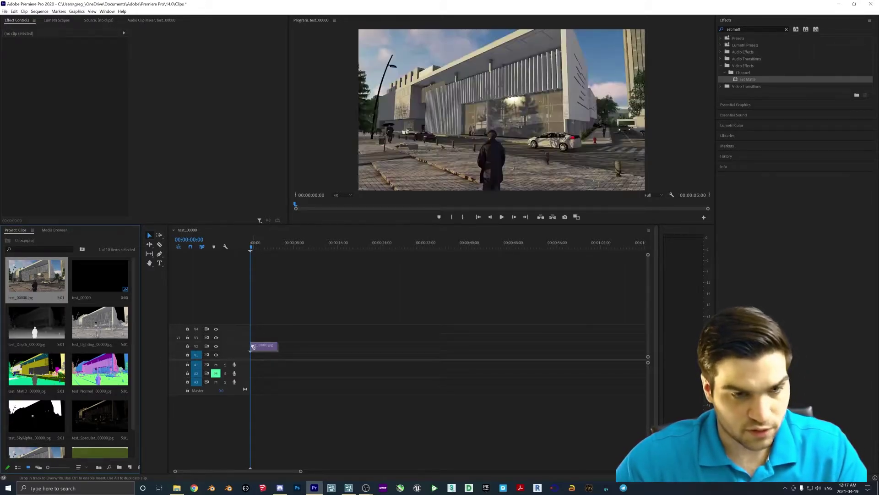
pyautogui.moveTo(66, 284); pyautogui.dragTo(257, 354)
pyautogui.moveTo(100, 369)
pyautogui.mouseDown()
pyautogui.moveTo(262, 329)
pyautogui.moveTo(105, 366)
pyautogui.mouseUp()
pyautogui.moveTo(20, 377); pyautogui.dragTo(241, 338)
# Rename the material ID clip on V3 as MatID.
pyautogui.rightClick(259, 336)
pyautogui.click(286, 302)
pyautogui.write('MatID')
pyautogui.press('Return')
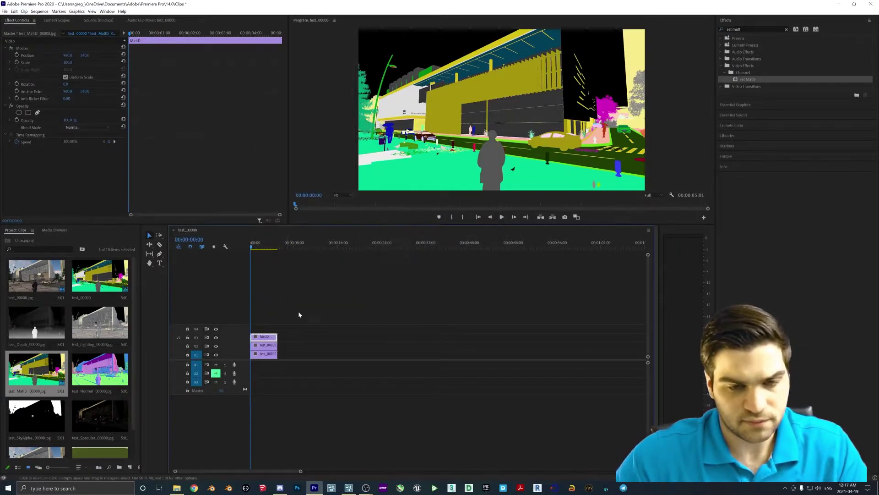
# Rename the test_00000.jpg clip on V2 as Isolated.
pyautogui.rightClick(267, 347)
pyautogui.click(293, 311)
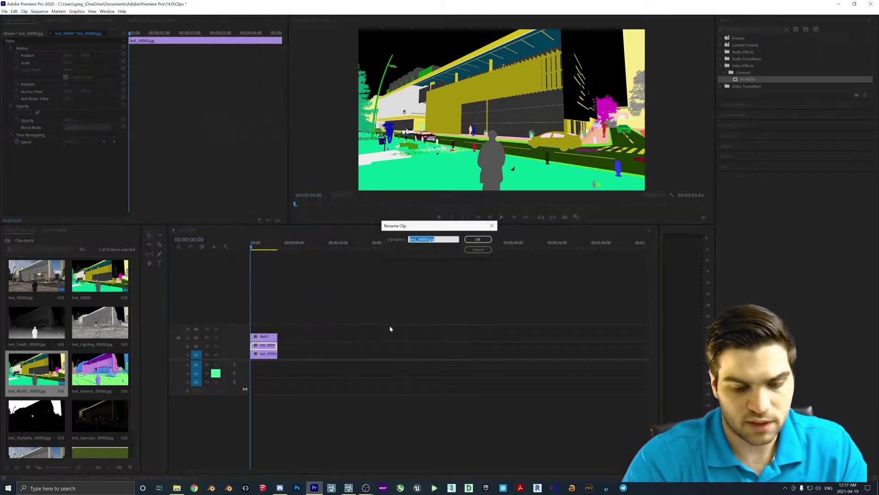
pyautogui.write('Isloate')
pyautogui.press('BackSpace')
pyautogui.press('BackSpace')
pyautogui.press('BackSpace')
pyautogui.write('olated')
pyautogui.press('Return')
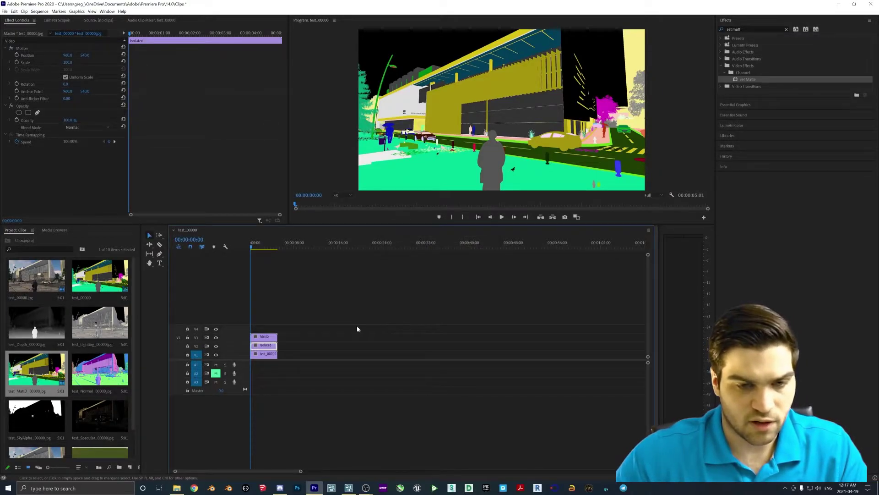
# Rename the test_00000.jpg clip on V1 as Color.
pyautogui.rightClick(262, 356)
pyautogui.click(287, 322)
pyautogui.write('Co')
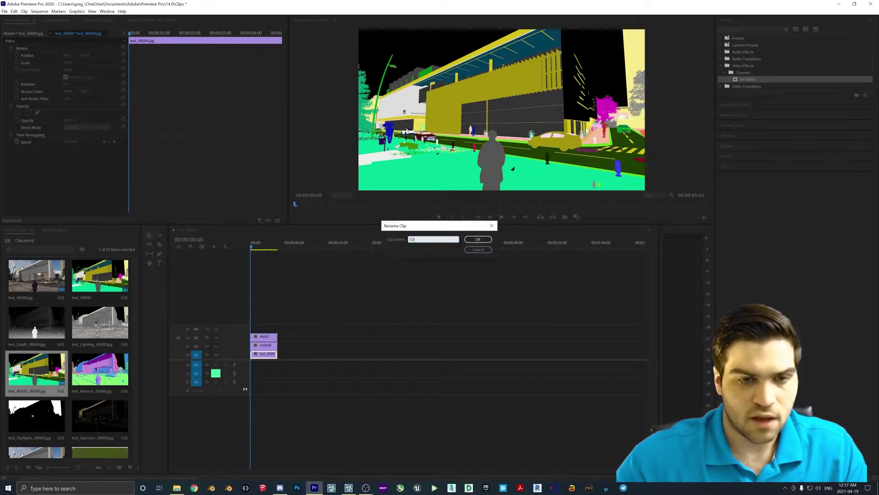
pyautogui.write('lor')
pyautogui.press('Return')
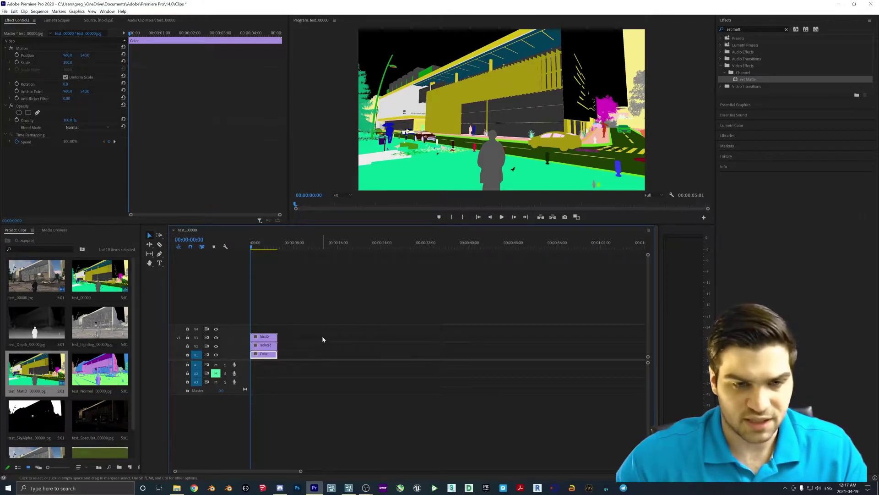
# Find the Ultra Key effect and apply it to the MatID clip on V3.
pyautogui.click(265, 336)
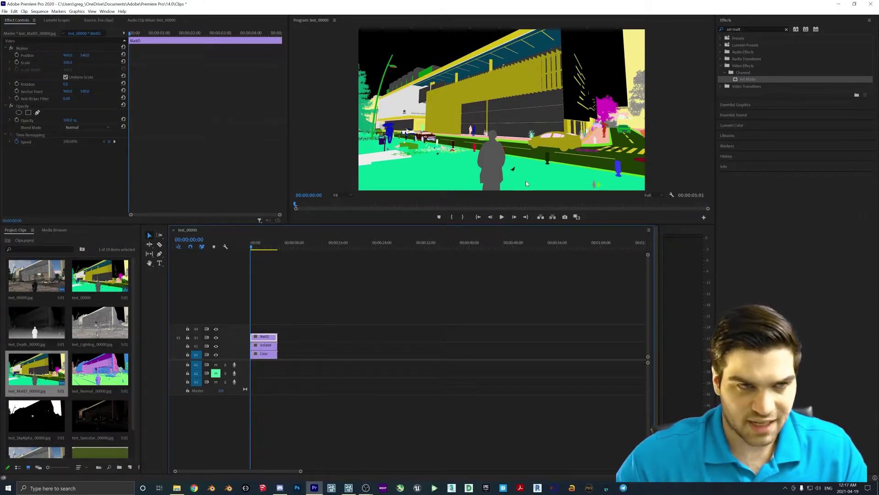
pyautogui.hotkey('shift', '7')
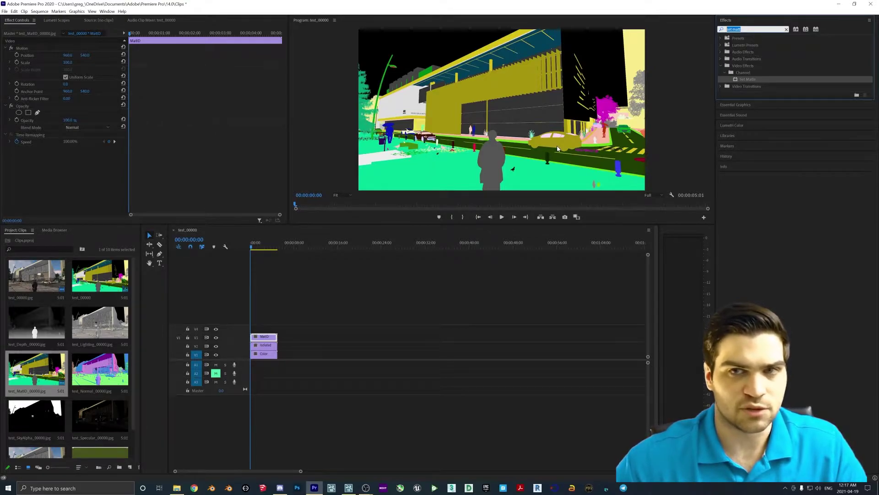
pyautogui.press('BackSpace')
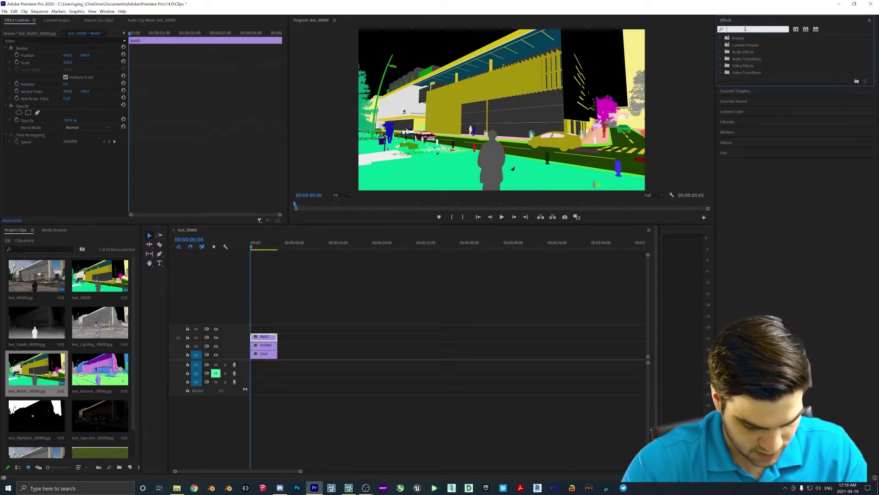
pyautogui.write('ultra key')
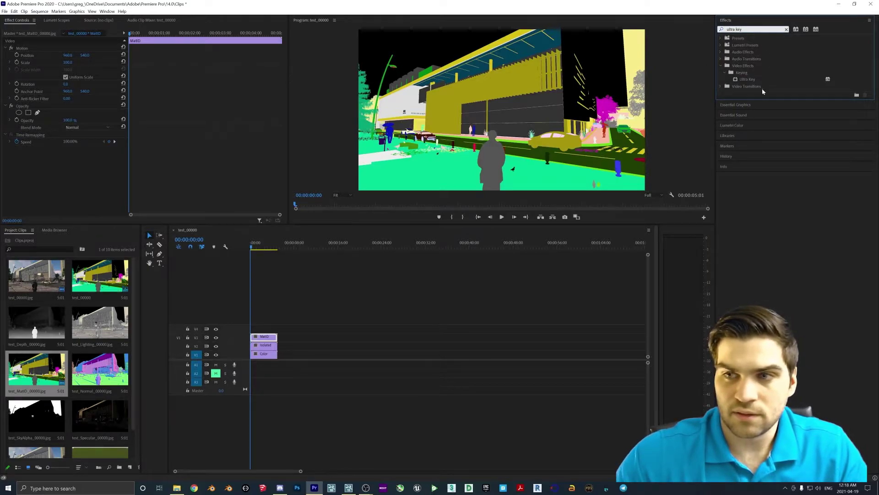
pyautogui.moveTo(747, 80); pyautogui.dragTo(266, 339)
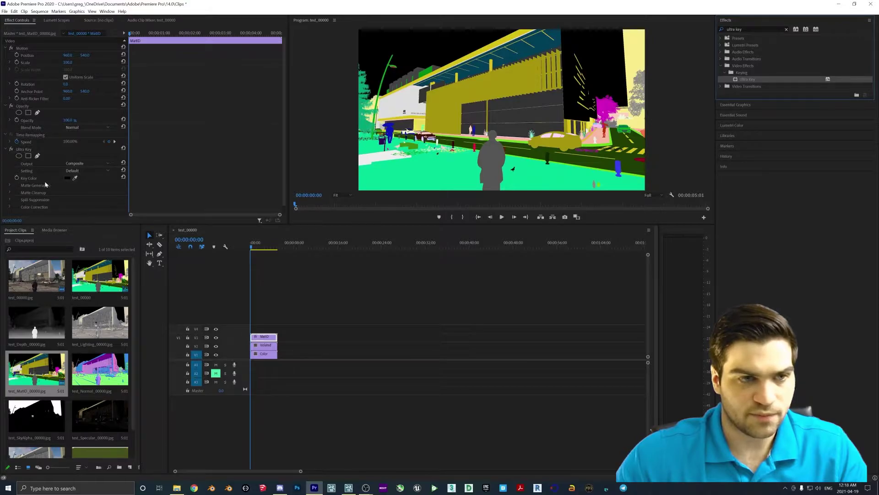
# Sample the yellow facade of the building as the Ultra Key key color on the MatID clip.
pyautogui.click(75, 178)
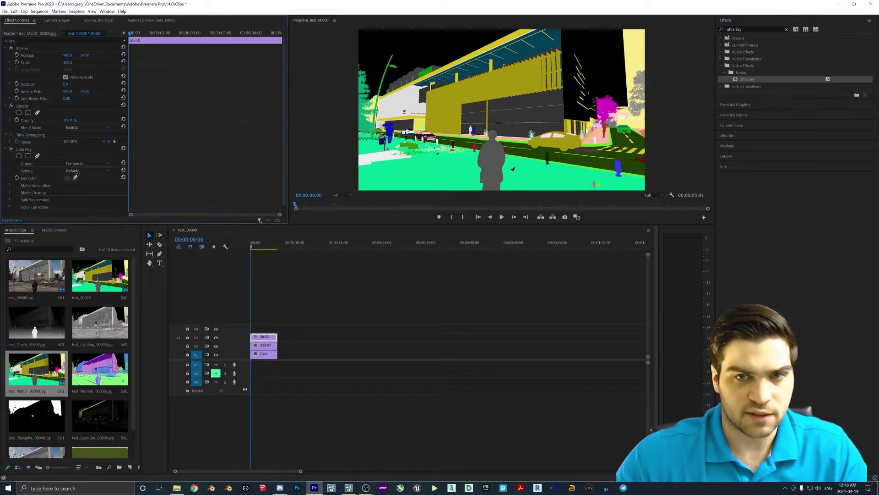
pyautogui.click(455, 99)
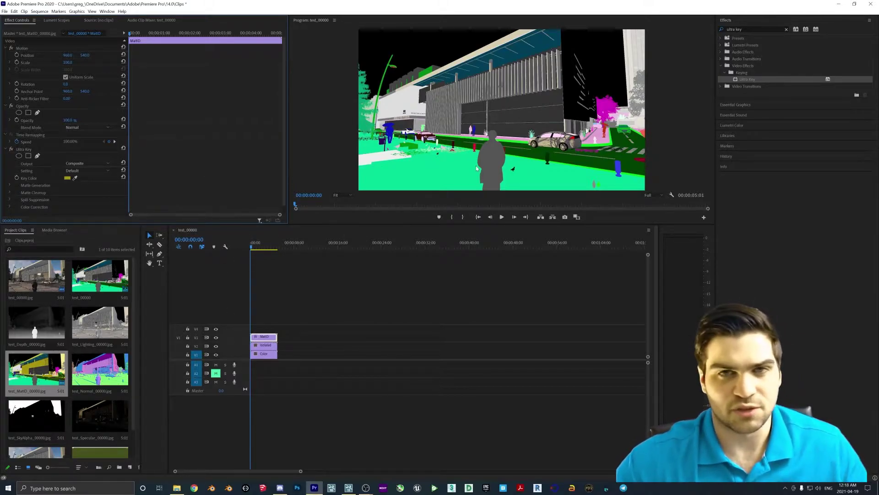
# Find the Lumetri Color effect and apply it to the Isolated clip on V2.
pyautogui.click(742, 29)
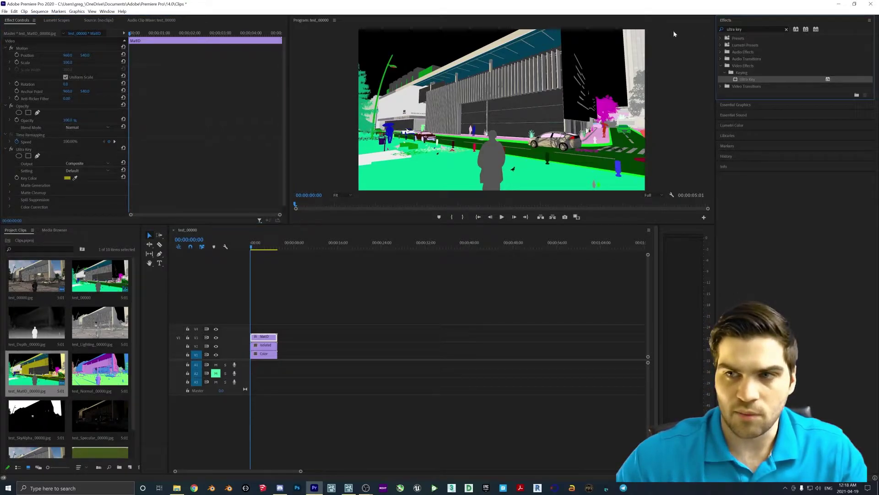
pyautogui.tripleClick(750, 29)
pyautogui.press('BackSpace')
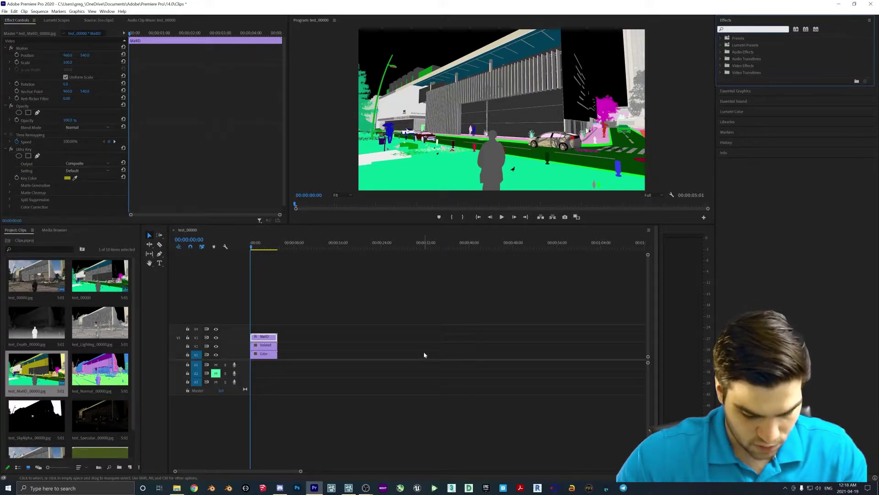
pyautogui.click(734, 29)
pyautogui.write('lu')
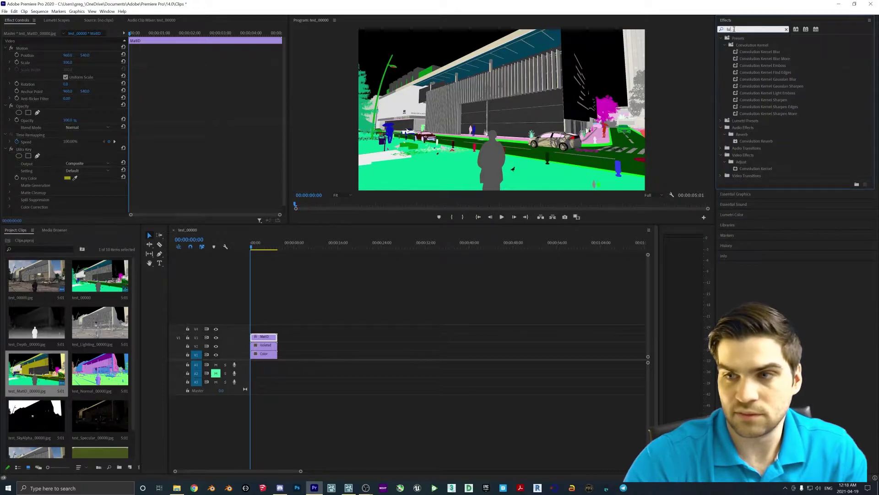
pyautogui.write('metri color')
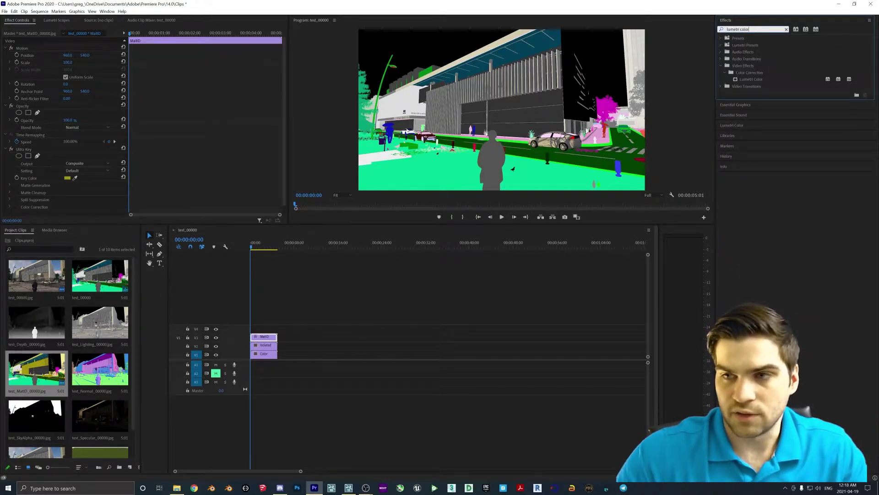
pyautogui.click(747, 75)
pyautogui.moveTo(750, 80); pyautogui.dragTo(265, 345)
pyautogui.click(265, 344)
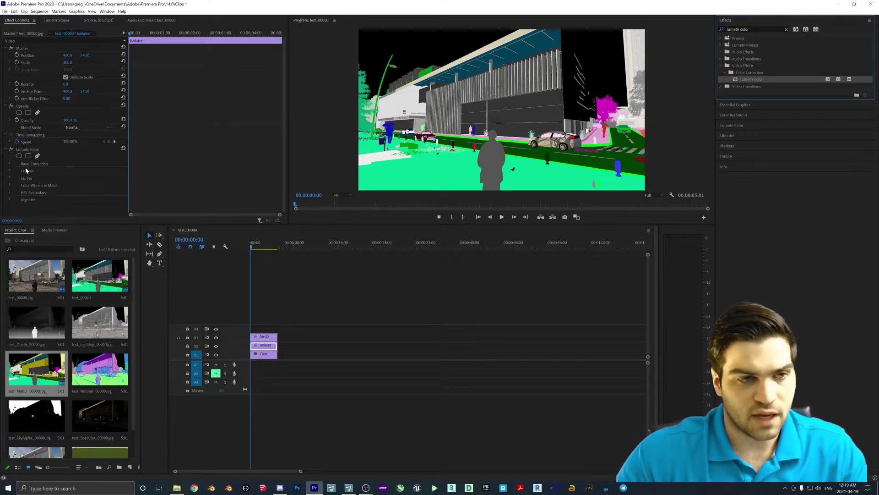
# Raise the white balance temperature in the Isolated clip's Lumetri Color basic correction to about 190.
pyautogui.click(10, 186)
pyautogui.click(10, 186)
pyautogui.click(9, 163)
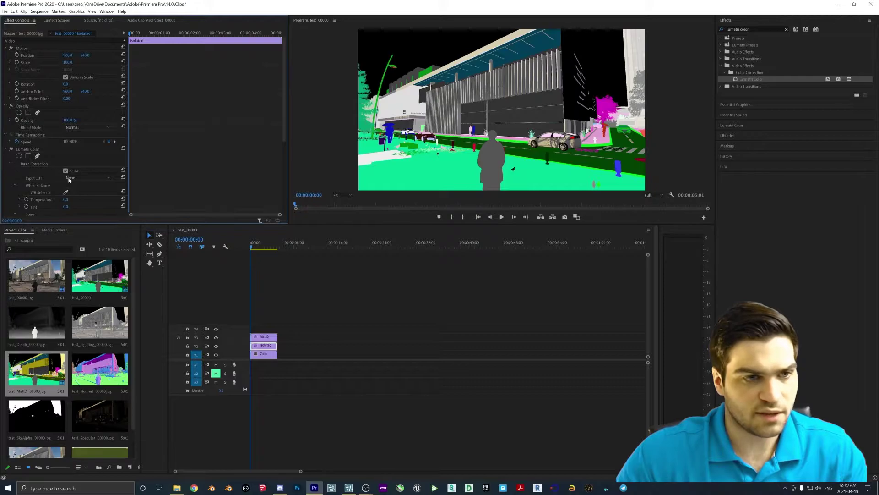
pyautogui.scroll(-1, 69, 185)
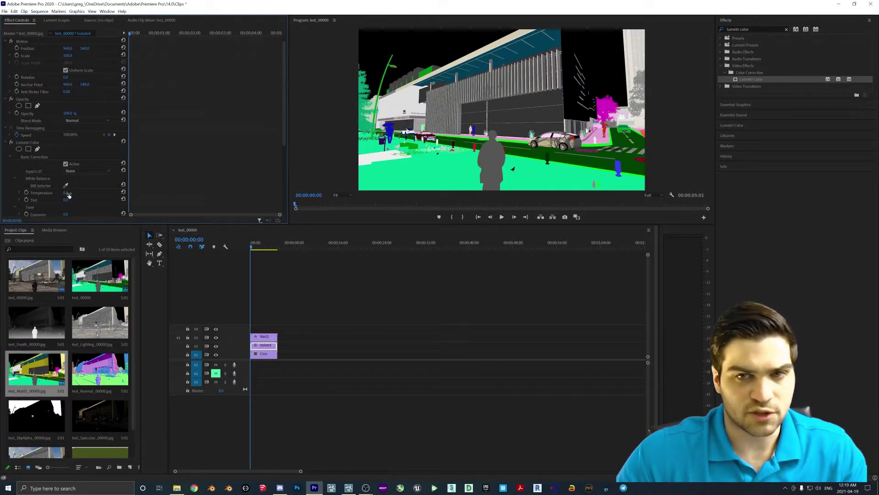
pyautogui.moveTo(66, 193); pyautogui.dragTo(73, 192)
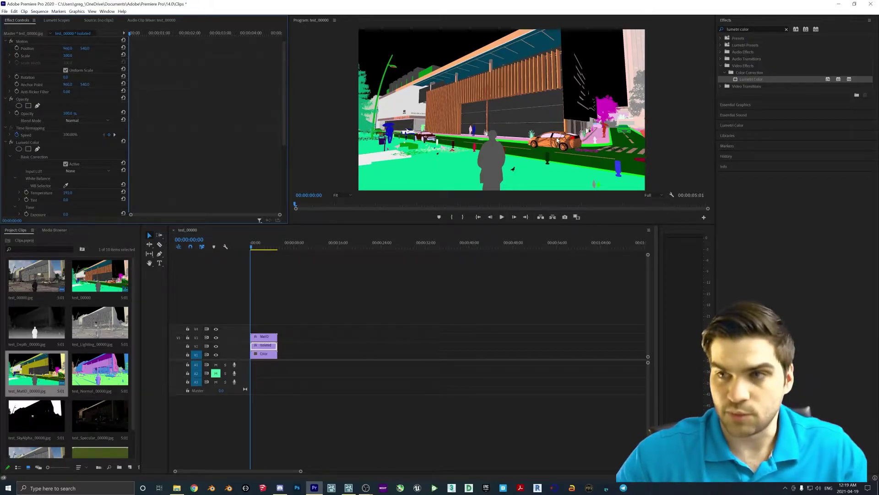
# Find the Track Matte Key effect and apply it to the Isolated clip on V2.
pyautogui.click(751, 29)
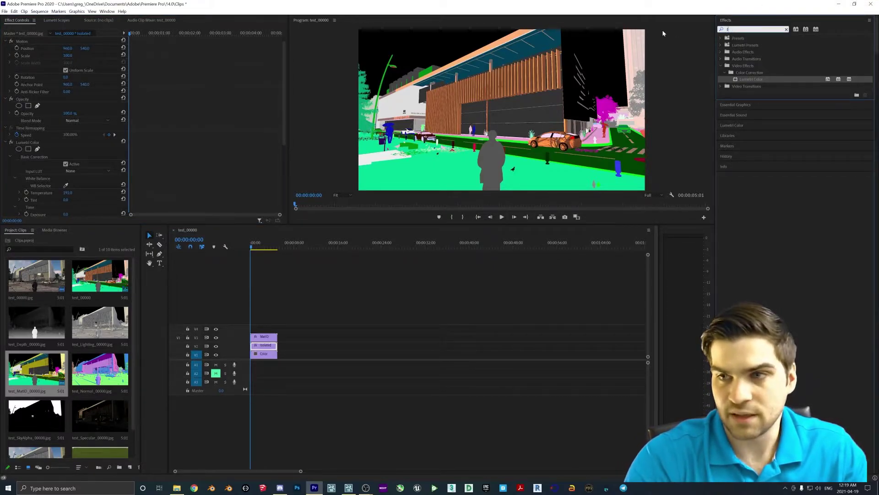
pyautogui.write('track matt')
pyautogui.moveTo(765, 79); pyautogui.dragTo(267, 347)
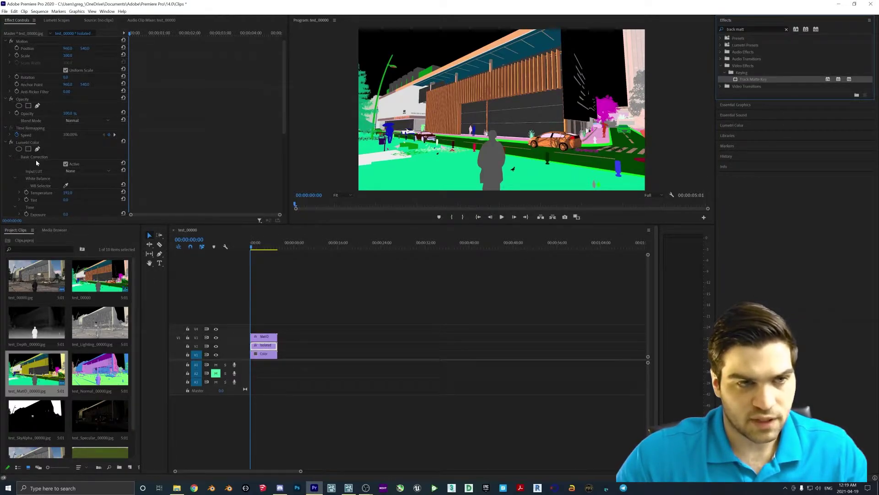
# Set the Isolated clip's Track Matte Key to use Video 3 as the matte, composite using Matte Alpha, and enable Reverse.
pyautogui.scroll(-2, 64, 149)
pyautogui.click(6, 115)
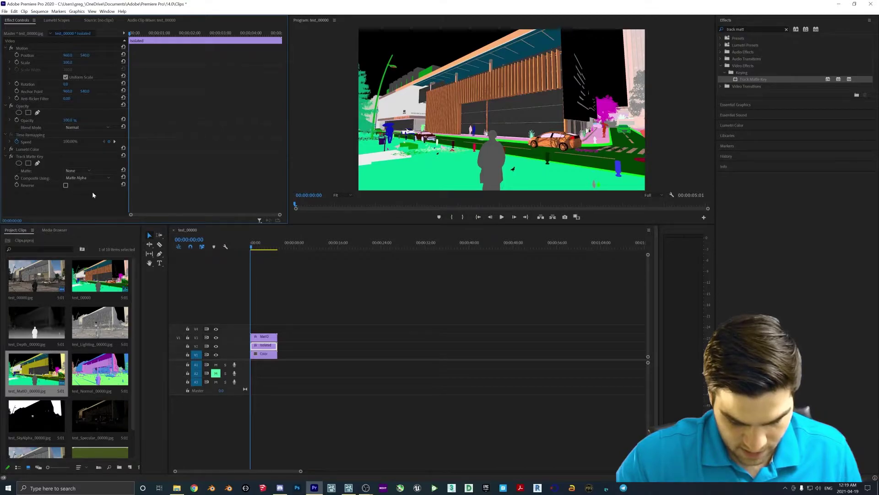
pyautogui.click(73, 172)
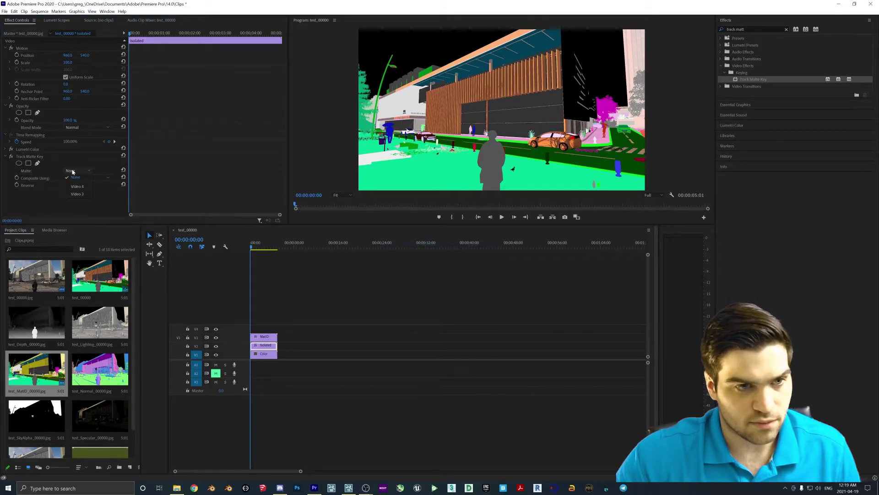
pyautogui.click(78, 195)
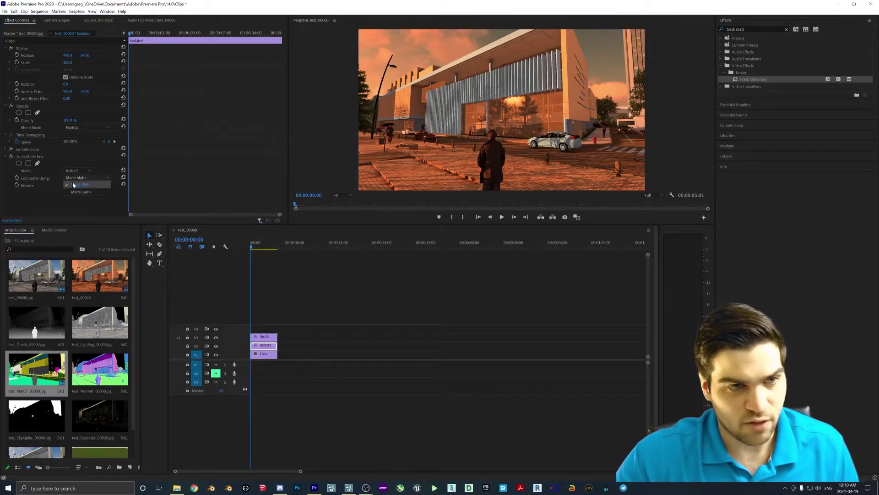
pyautogui.click(66, 186)
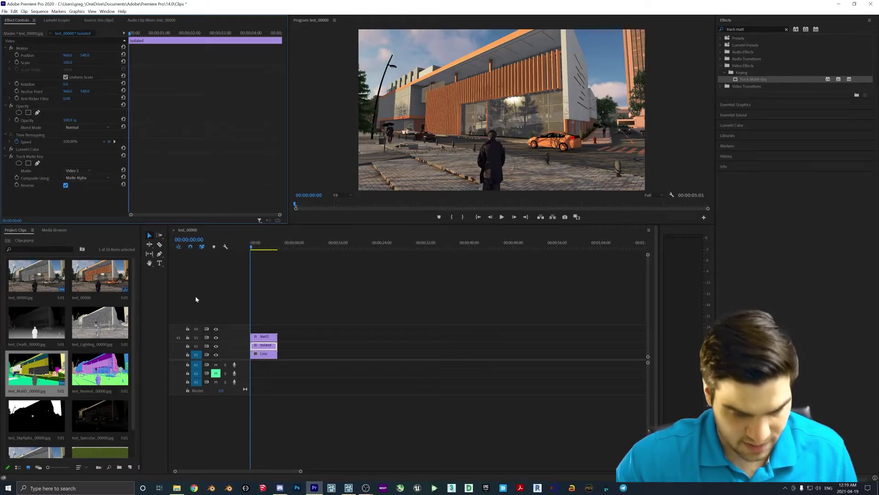
# Set the MatID clip's Ultra Key matte generation to transparency 0 and highlight, shadow, tolerance and pedestal 100.
pyautogui.click(264, 337)
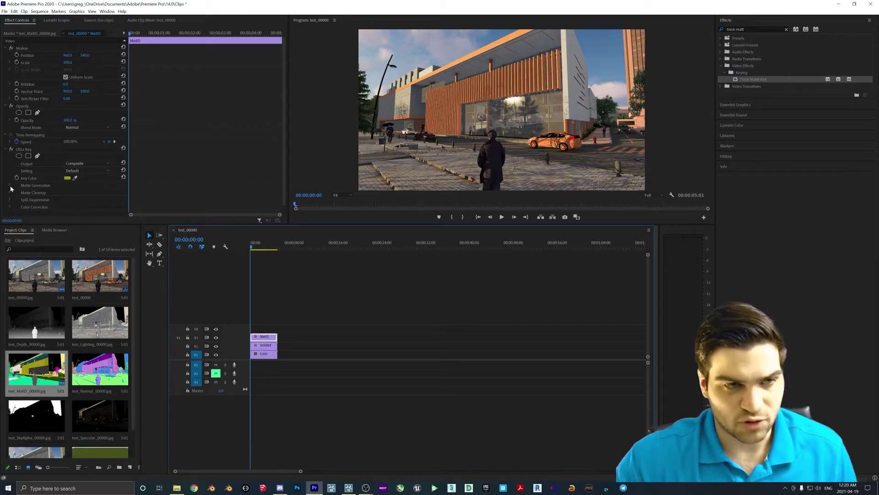
pyautogui.click(9, 185)
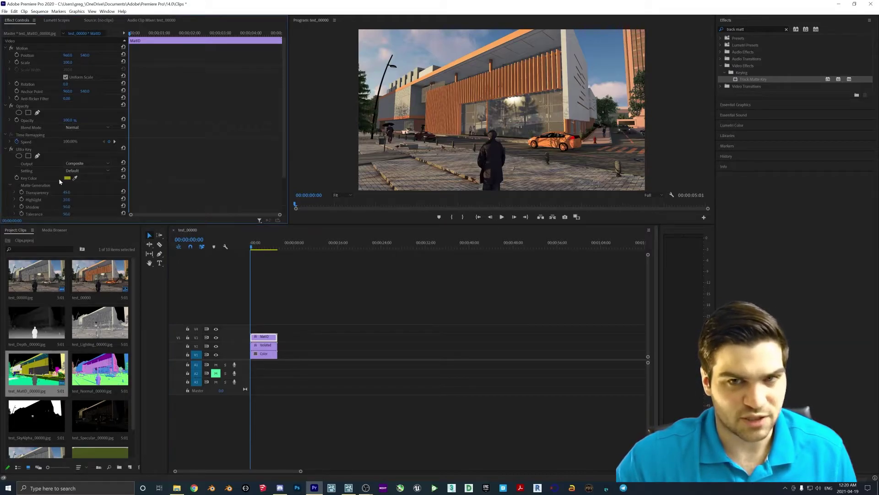
pyautogui.scroll(-1, 69, 174)
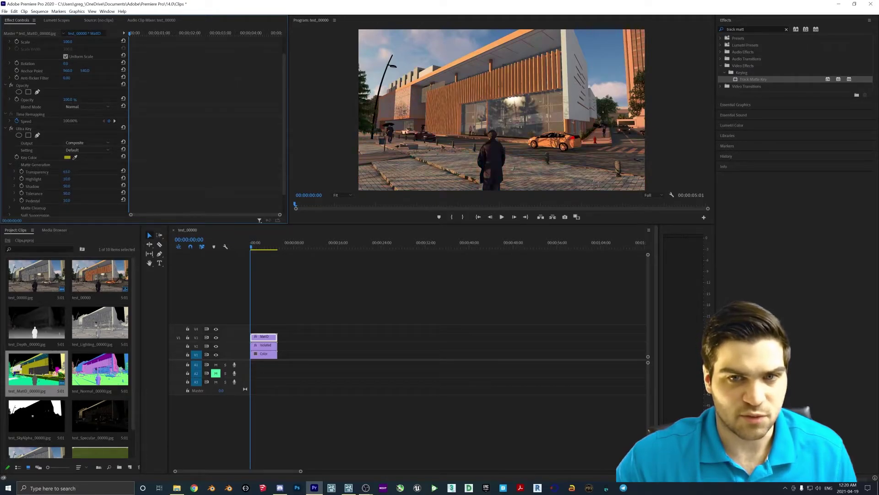
pyautogui.moveTo(66, 172); pyautogui.dragTo(87, 179)
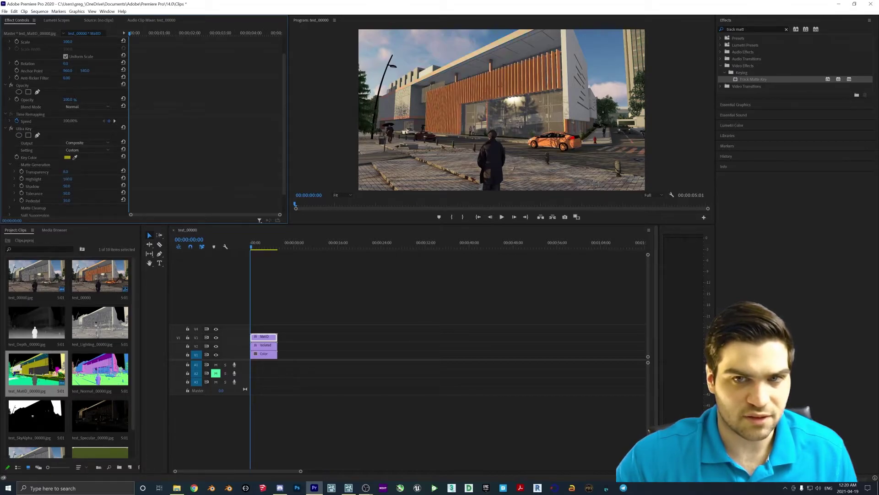
pyautogui.moveTo(64, 187); pyautogui.dragTo(50, 186)
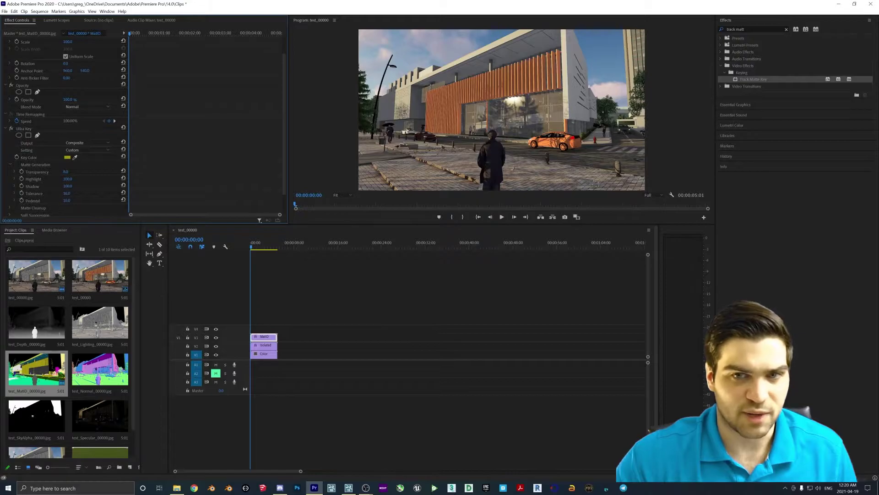
pyautogui.scroll(-2, 93, 157)
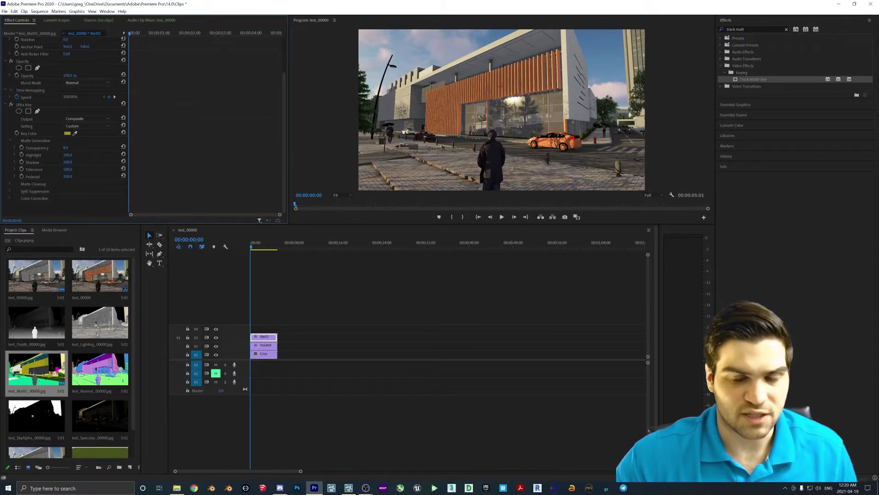
# Play and scrub through the sequence to check the isolated material's color change over the whole clip.
pyautogui.click(502, 217)
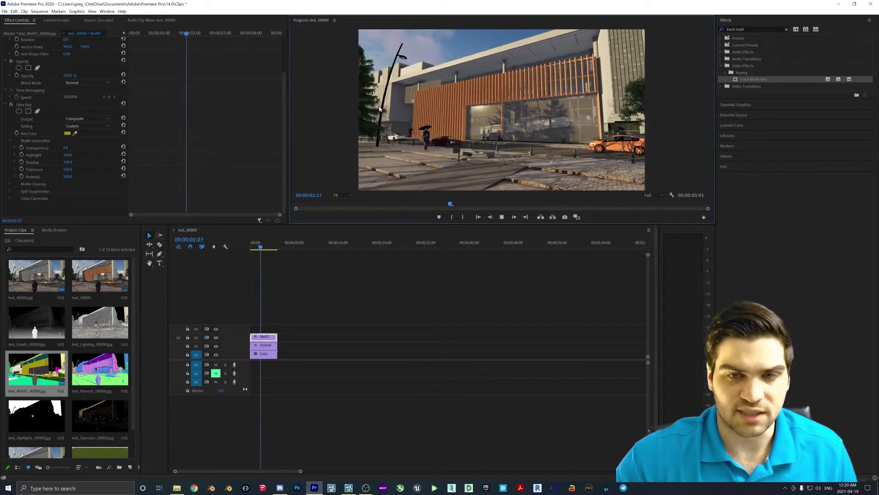
pyautogui.click(502, 217)
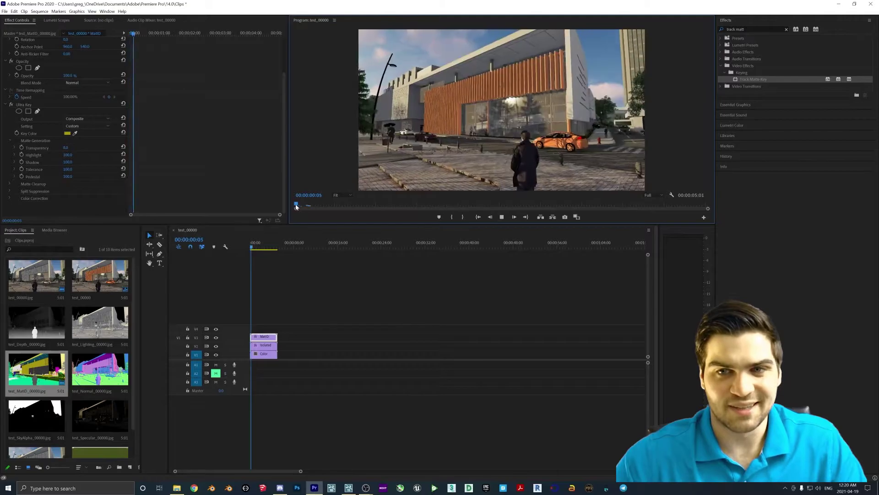
pyautogui.moveTo(388, 204); pyautogui.dragTo(695, 204)
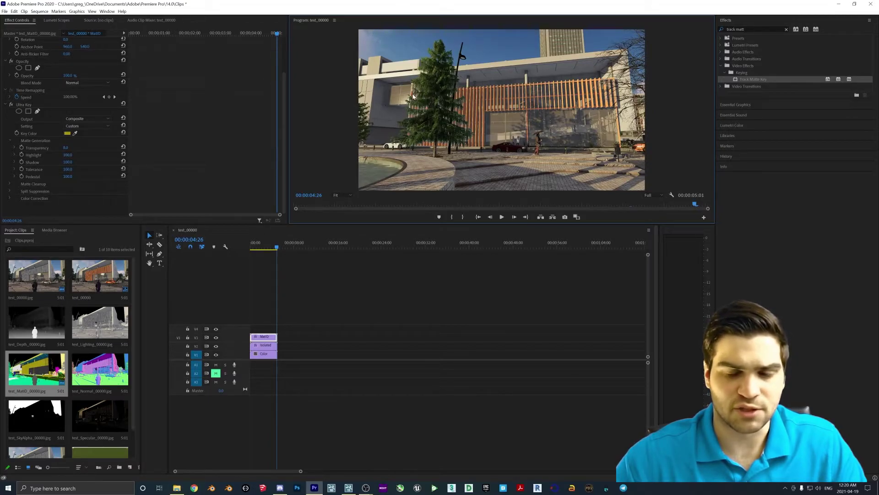
pyautogui.moveTo(696, 205); pyautogui.dragTo(387, 205)
# Increase the Lumetri Color temperature of the Isolated clip further for a stronger orange.
pyautogui.click(265, 344)
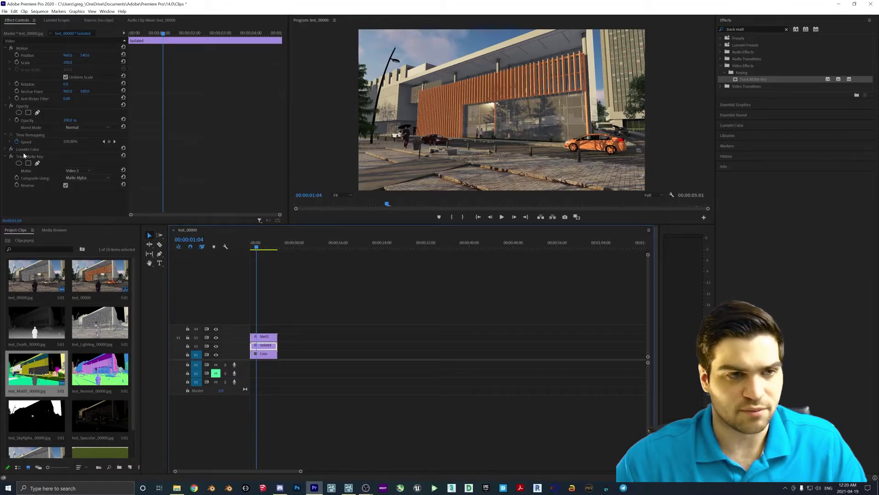
pyautogui.click(6, 149)
pyautogui.scroll(-1, 72, 193)
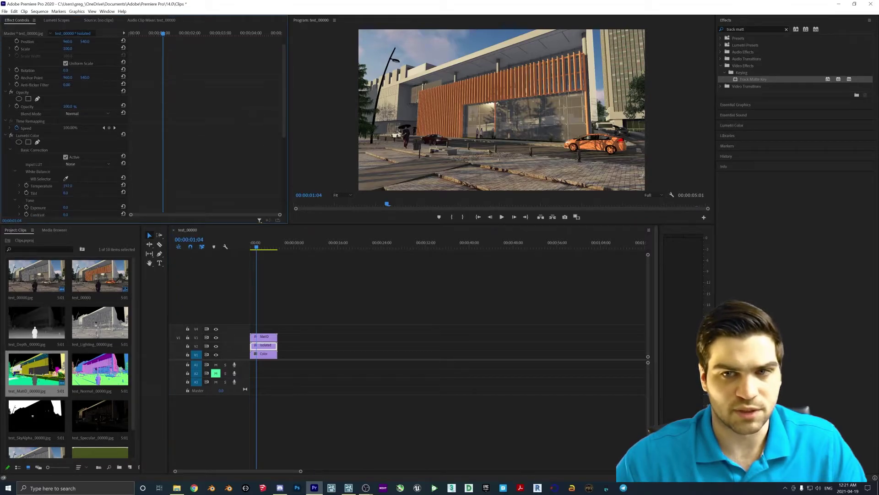
pyautogui.moveTo(68, 186); pyautogui.dragTo(148, 172)
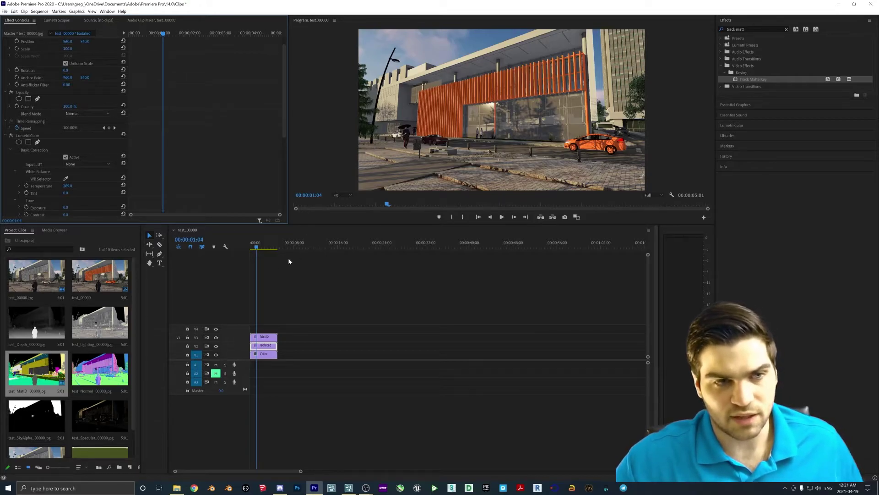
# Resample the MatID clip's Ultra Key color from the green material on the background building, hiding tracks V1 and V2 while sampling.
pyautogui.click(267, 337)
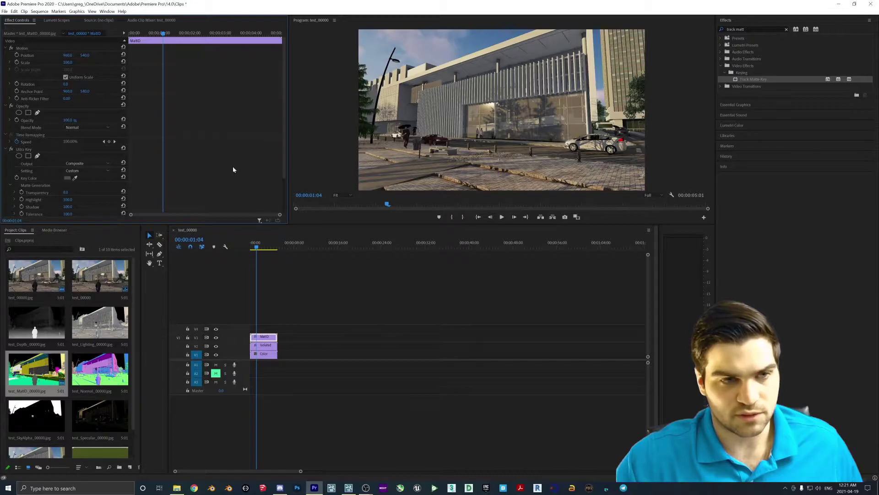
pyautogui.click(216, 355)
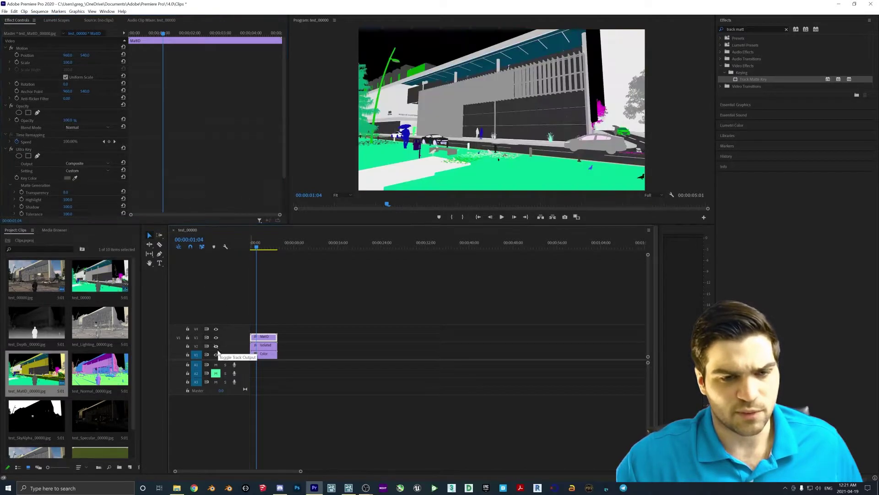
pyautogui.click(216, 345)
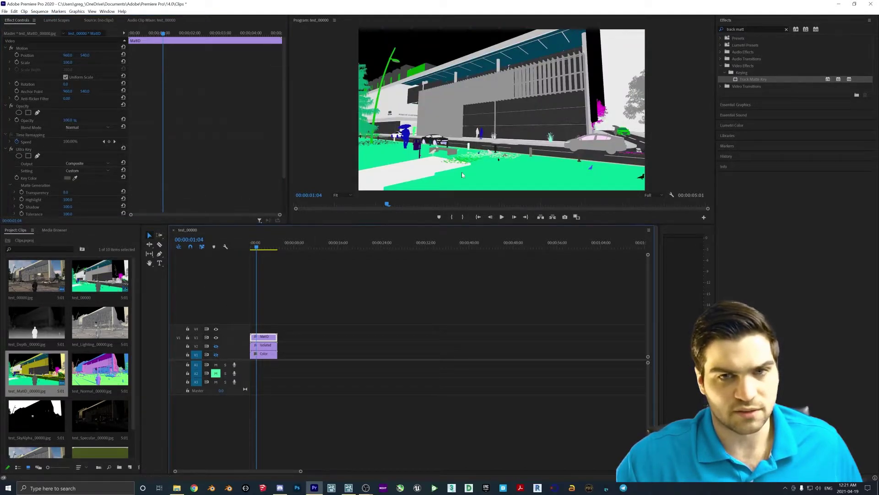
pyautogui.click(75, 178)
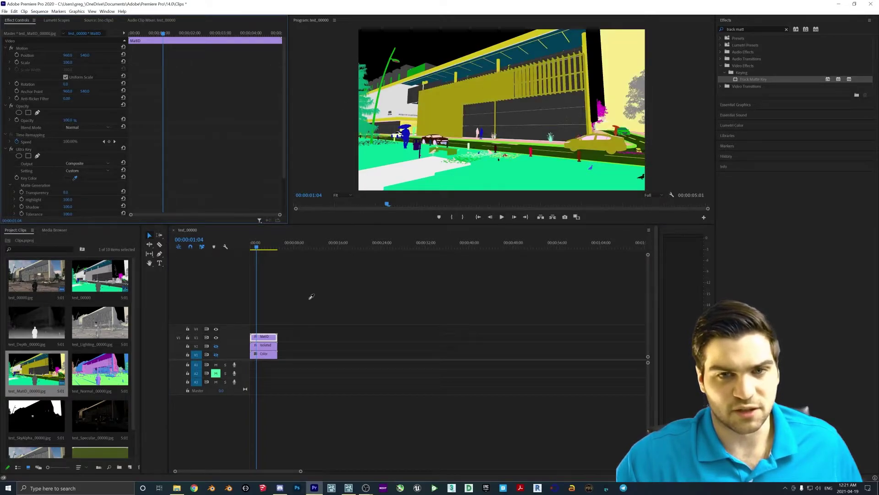
pyautogui.click(418, 68)
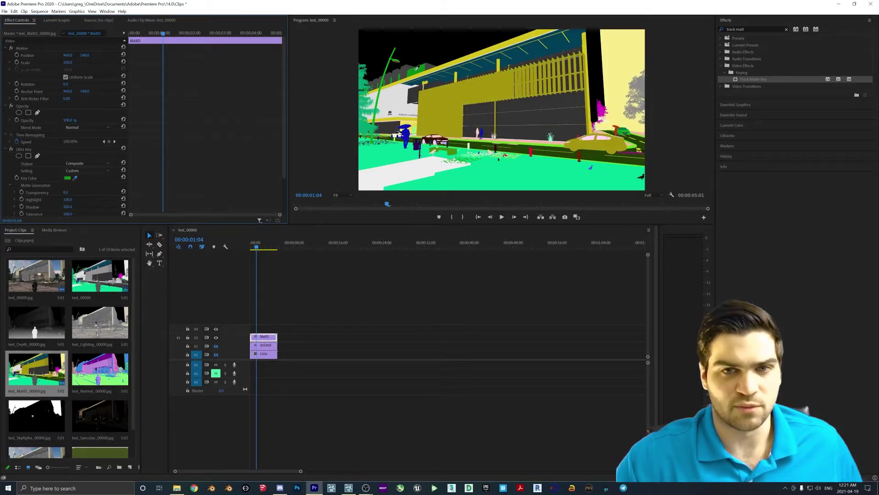
pyautogui.click(216, 347)
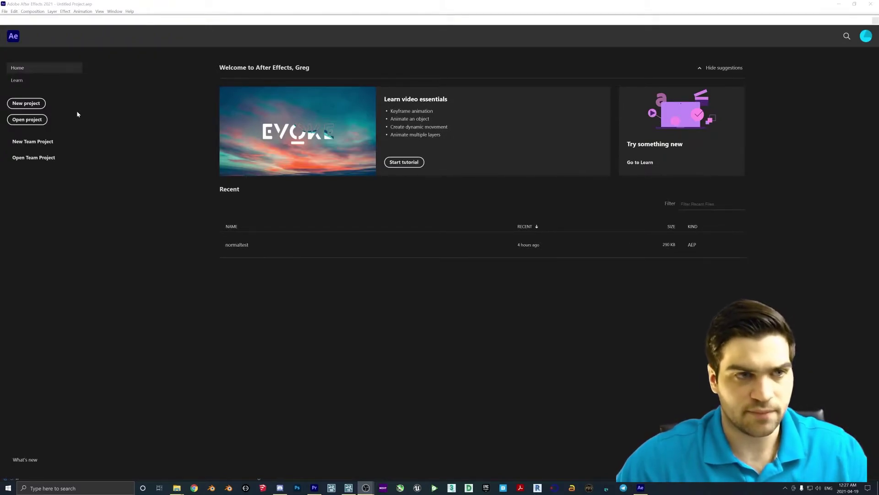
# Switch to After Effects and create a new project.
pyautogui.click(27, 105)
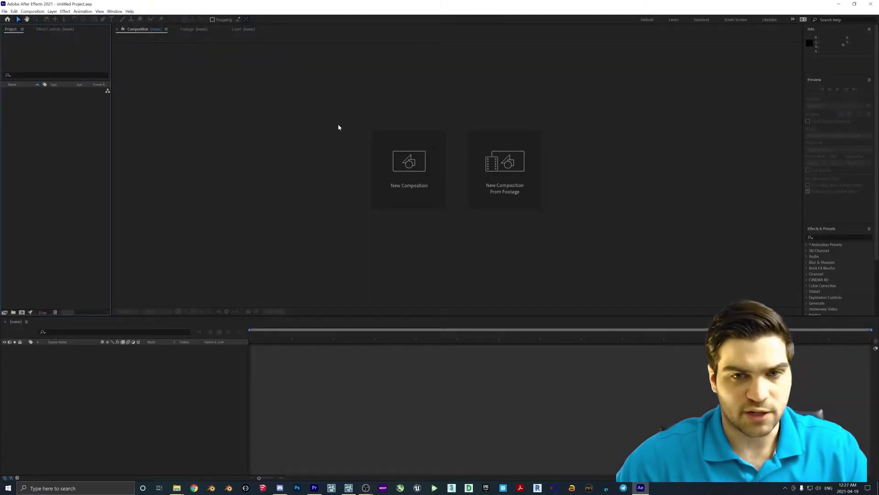
# Create a new composition named DepthTest.
pyautogui.click(402, 184)
pyautogui.write('DepthTest')
pyautogui.press('Return')
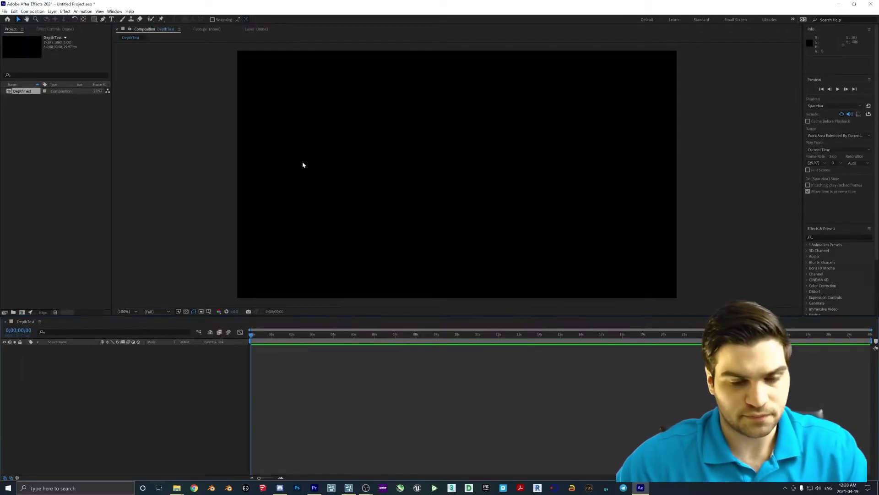
# Import the Color and Depth video clips from the _Clips folder into the project.
pyautogui.moveTo(176, 487)
pyautogui.click(204, 472)
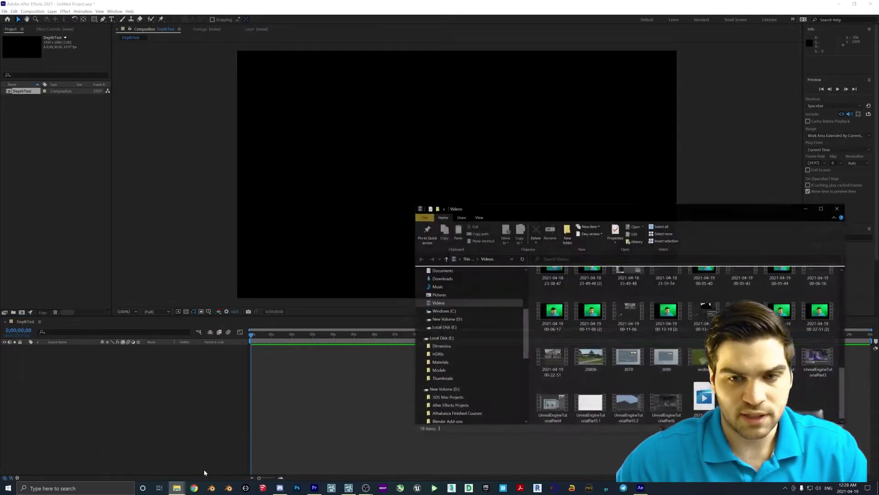
pyautogui.click(177, 488)
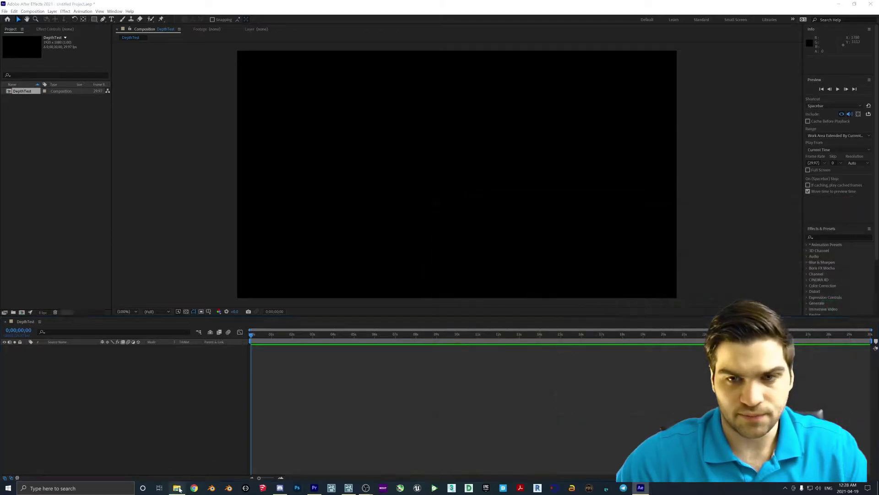
pyautogui.click(178, 488)
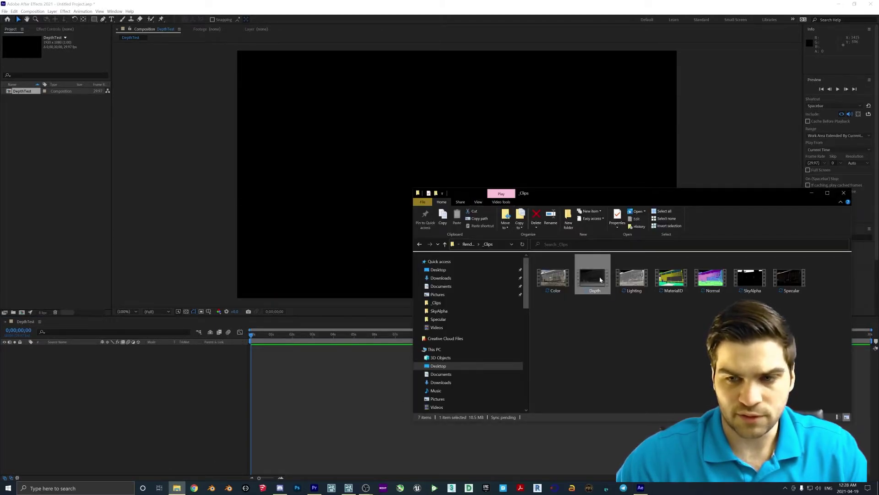
pyautogui.moveTo(596, 277); pyautogui.dragTo(28, 160)
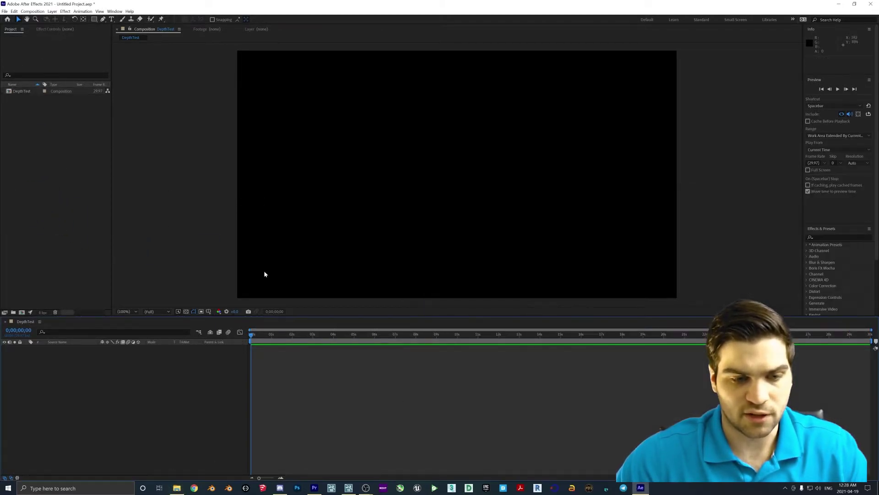
pyautogui.click(178, 487)
pyautogui.moveTo(595, 275); pyautogui.dragTo(53, 208)
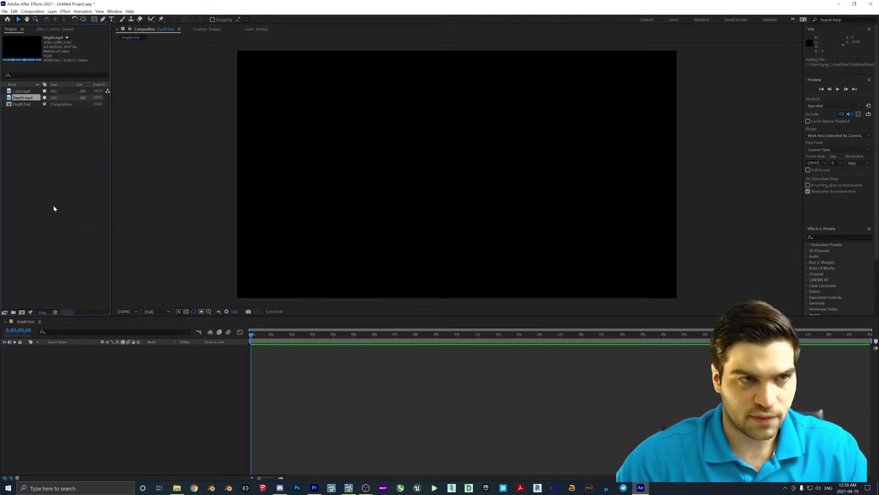
# Add Color.mp4 and Depth.mp4 to the DepthTest composition as layers, with Color above Depth.
pyautogui.click(23, 104)
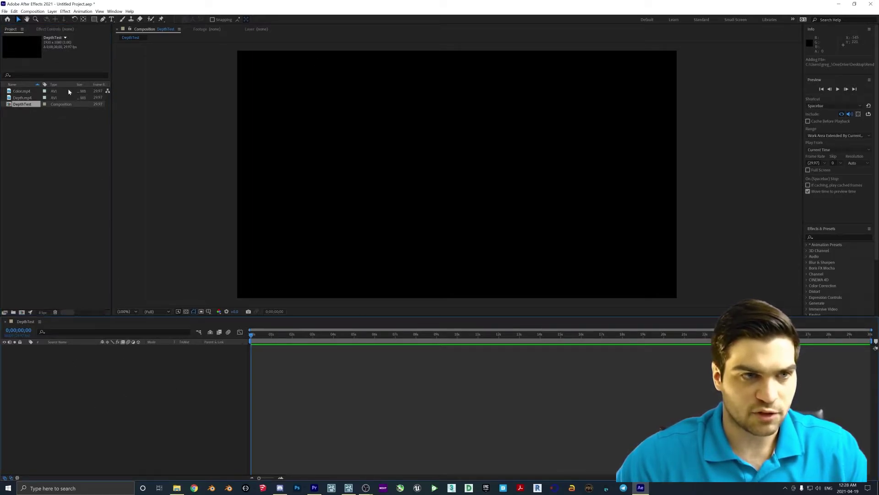
pyautogui.click(32, 92)
pyautogui.moveTo(35, 100); pyautogui.dragTo(76, 351)
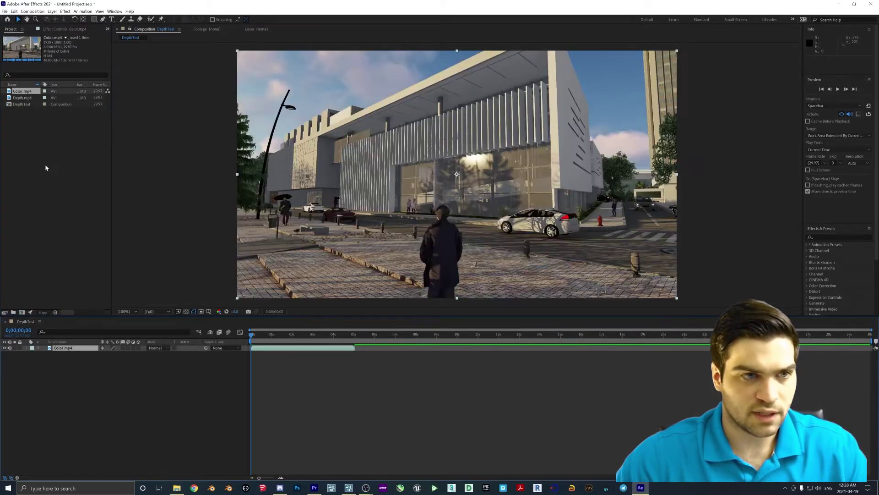
pyautogui.moveTo(28, 98); pyautogui.dragTo(83, 378)
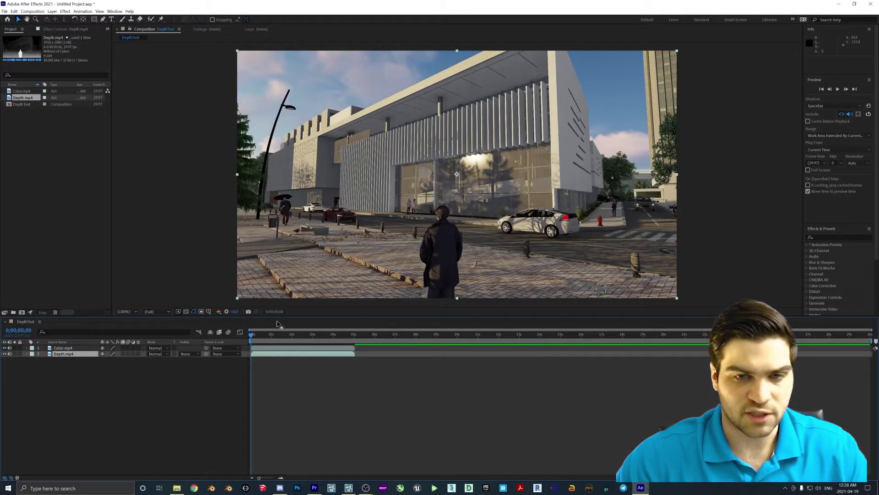
pyautogui.moveTo(252, 335)
pyautogui.mouseDown()
pyautogui.moveTo(270, 336)
pyautogui.moveTo(252, 335)
pyautogui.mouseUp()
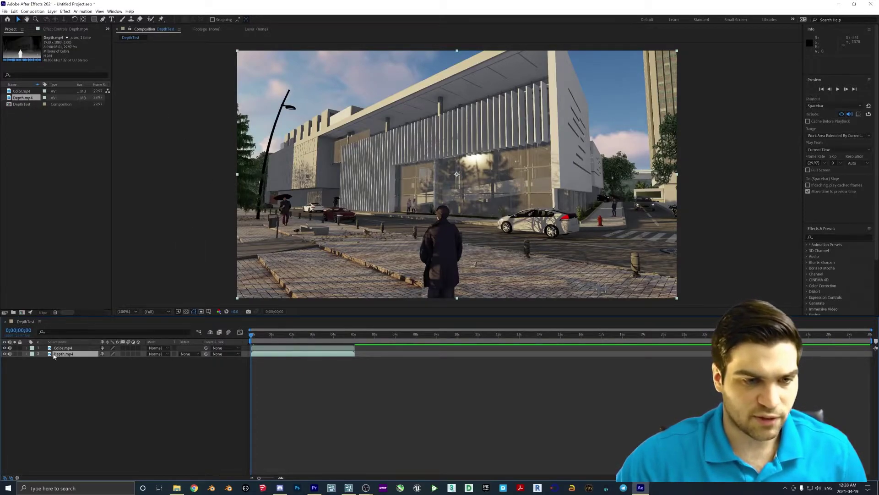
pyautogui.hotkey('ctrl', 'Up')
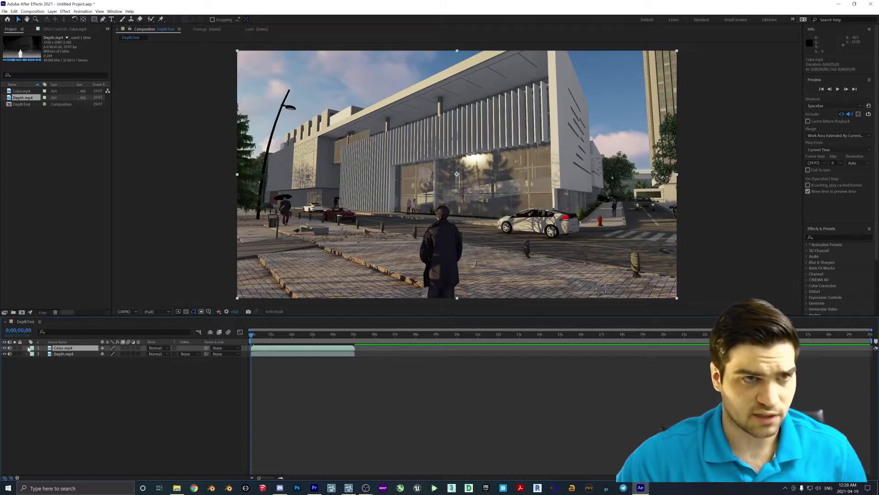
# Apply the Camera Lens Blur effect to the Color.mp4 layer and increase its Blur Radius for a stronger blur.
pyautogui.click(63, 12)
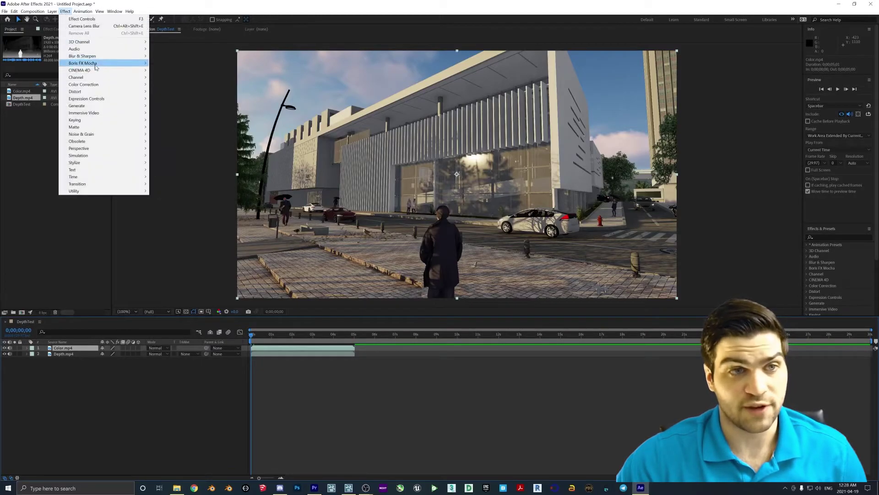
pyautogui.moveTo(94, 57)
pyautogui.click(182, 64)
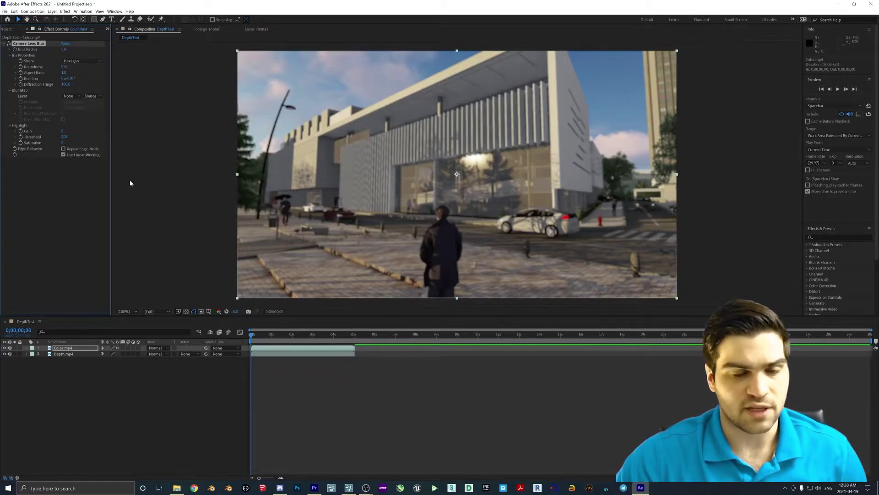
pyautogui.moveTo(64, 49)
pyautogui.mouseDown()
pyautogui.moveTo(74, 48)
pyautogui.moveTo(66, 49)
pyautogui.mouseUp()
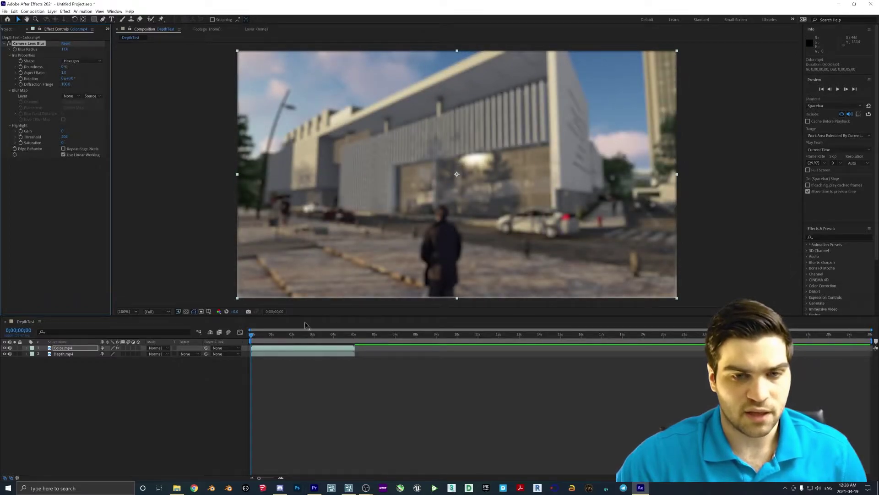
pyautogui.moveTo(251, 337)
pyautogui.mouseDown()
pyautogui.moveTo(270, 337)
pyautogui.moveTo(252, 337)
pyautogui.mouseUp()
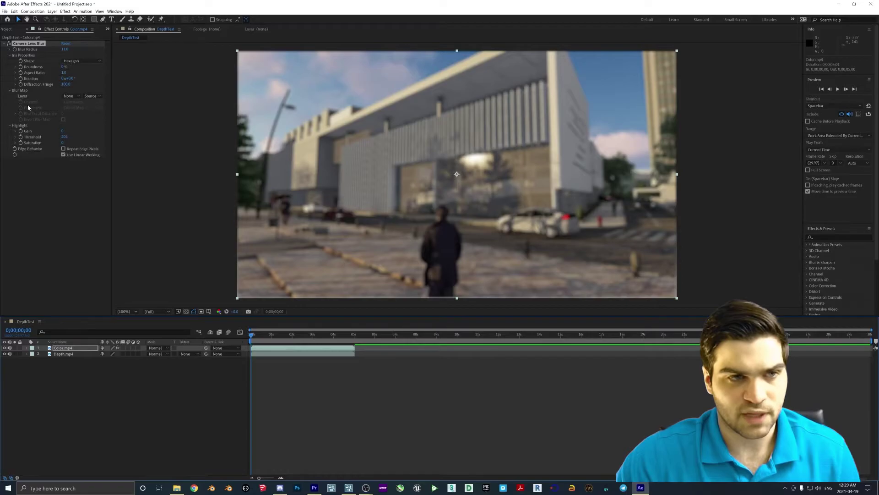
# Use the Depth layer as the Camera Lens Blur's blur map and adjust Blur Focal Distance until the foreground man is in focus.
pyautogui.click(67, 97)
pyautogui.click(81, 118)
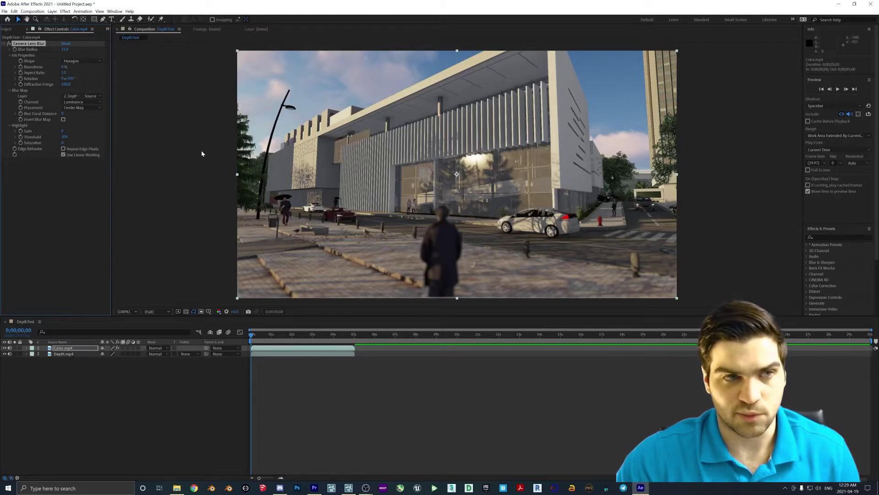
pyautogui.moveTo(62, 113); pyautogui.dragTo(124, 117)
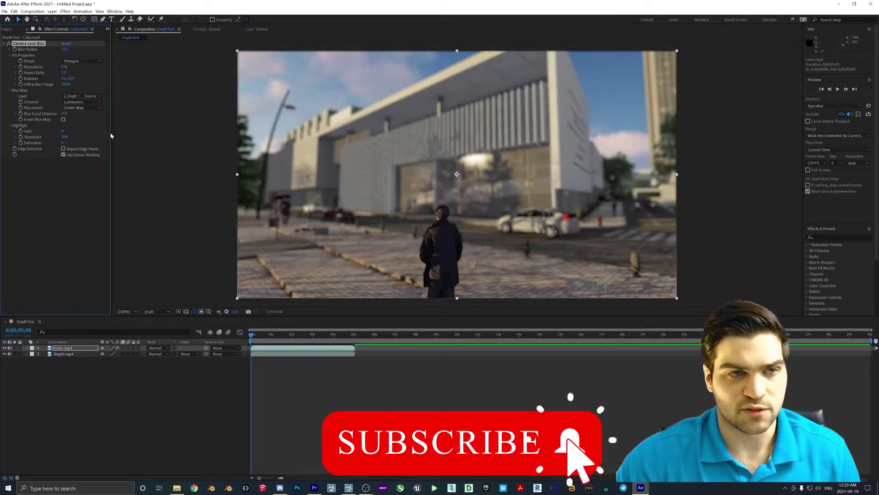
pyautogui.moveTo(65, 113); pyautogui.dragTo(11, 124)
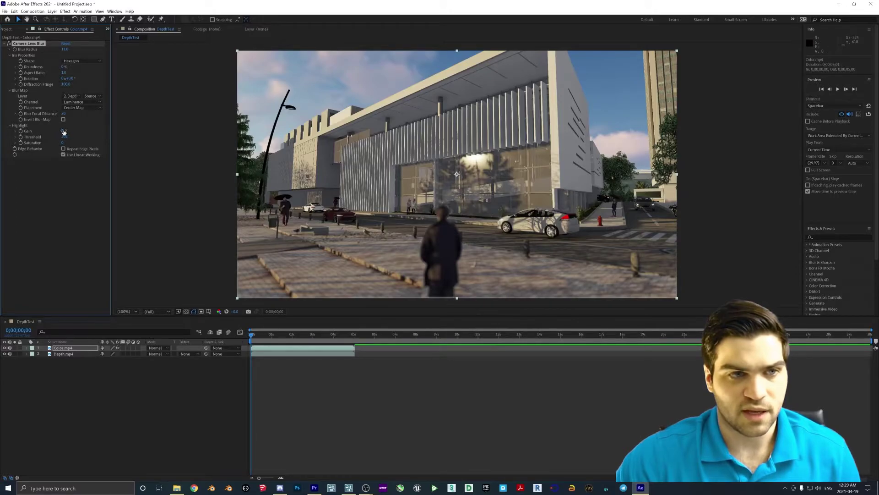
pyautogui.moveTo(64, 115); pyautogui.dragTo(78, 124)
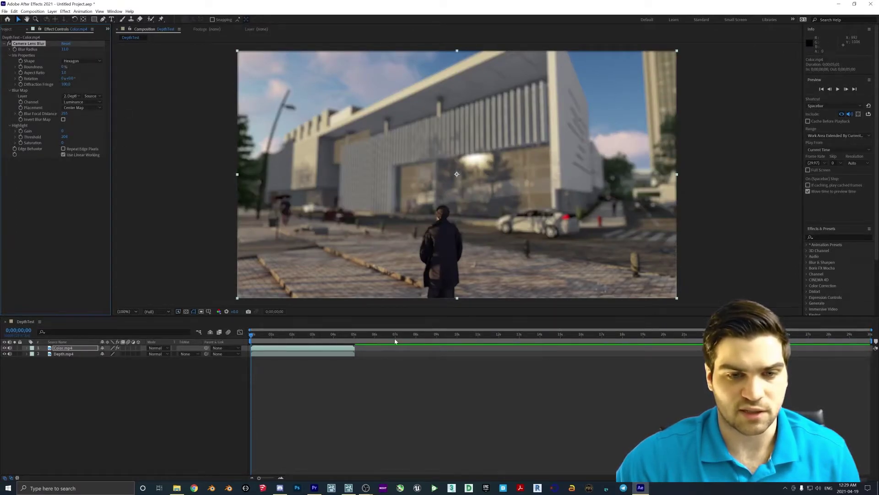
# Test Blur Focal Distance at 0;00;03;15 by shifting focus to the building and back to the tree, and return to the first frame.
pyautogui.moveTo(253, 335); pyautogui.dragTo(324, 338)
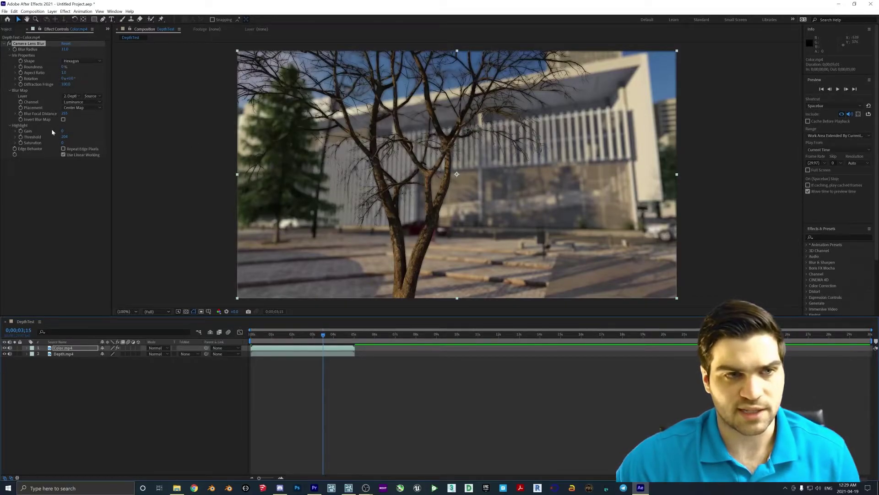
pyautogui.moveTo(64, 114); pyautogui.dragTo(30, 97)
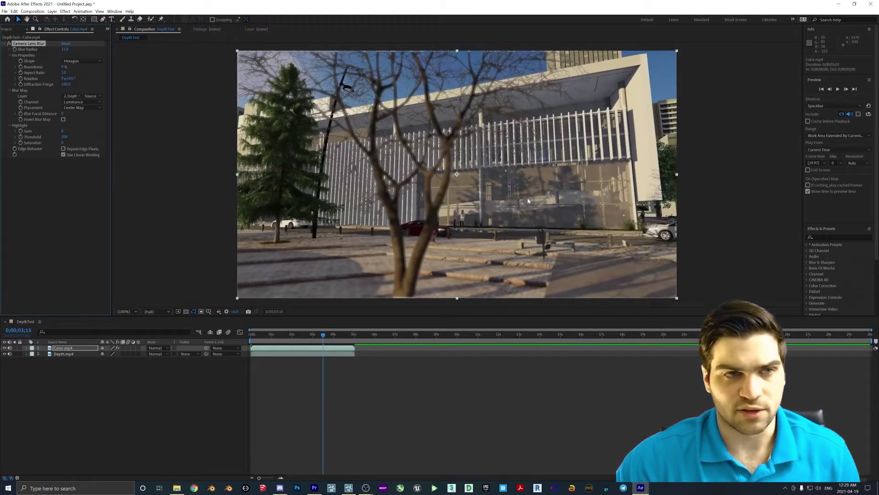
pyautogui.moveTo(65, 114); pyautogui.dragTo(200, 273)
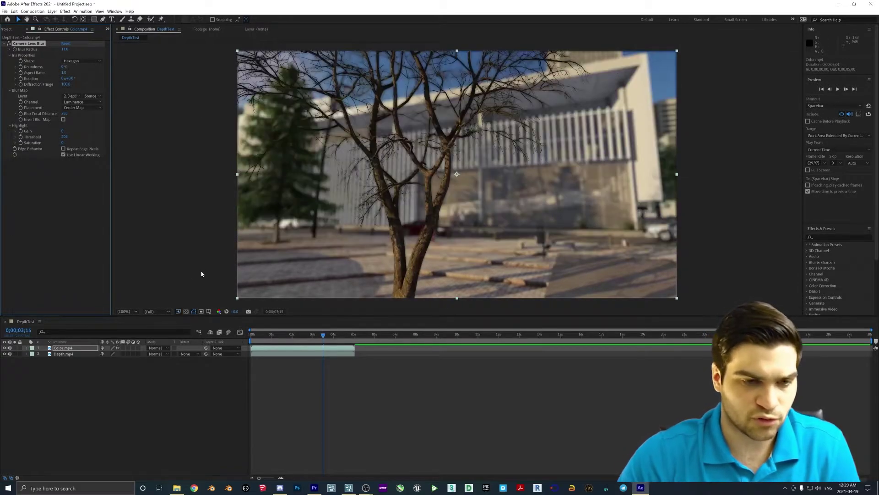
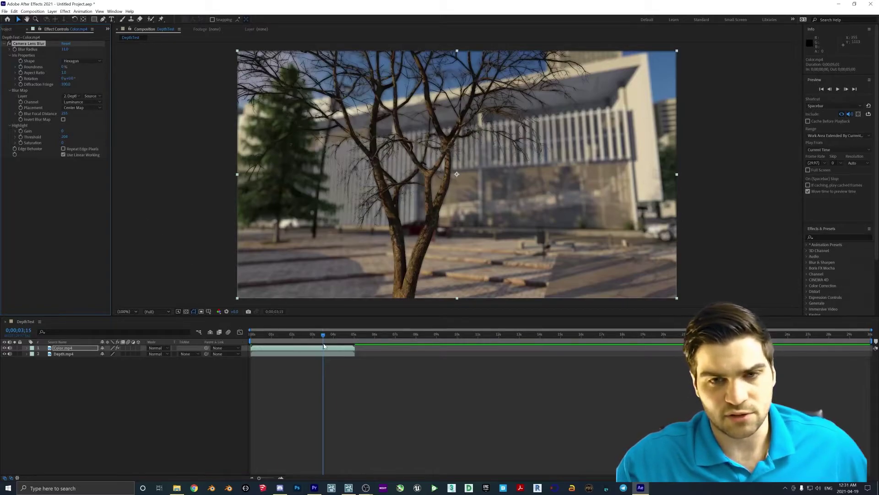
pyautogui.moveTo(323, 335); pyautogui.dragTo(246, 334)
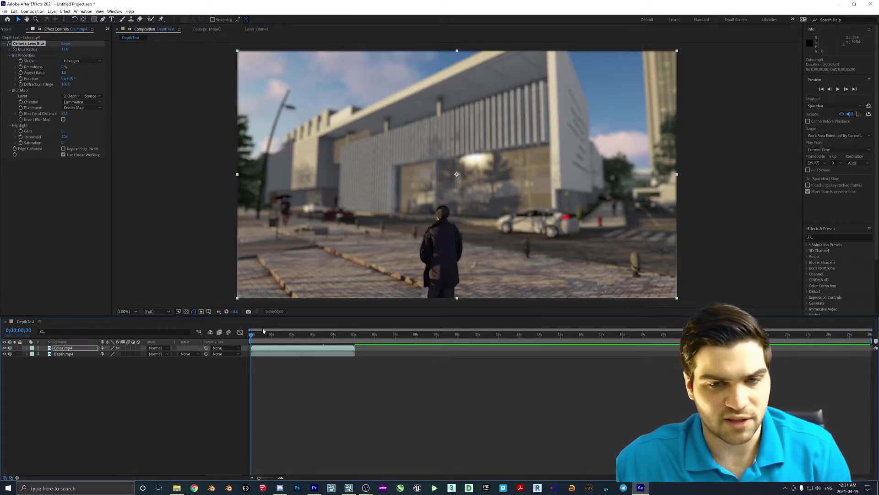
pyautogui.moveTo(251, 336)
pyautogui.mouseDown()
pyautogui.moveTo(334, 347)
pyautogui.moveTo(252, 344)
pyautogui.mouseUp()
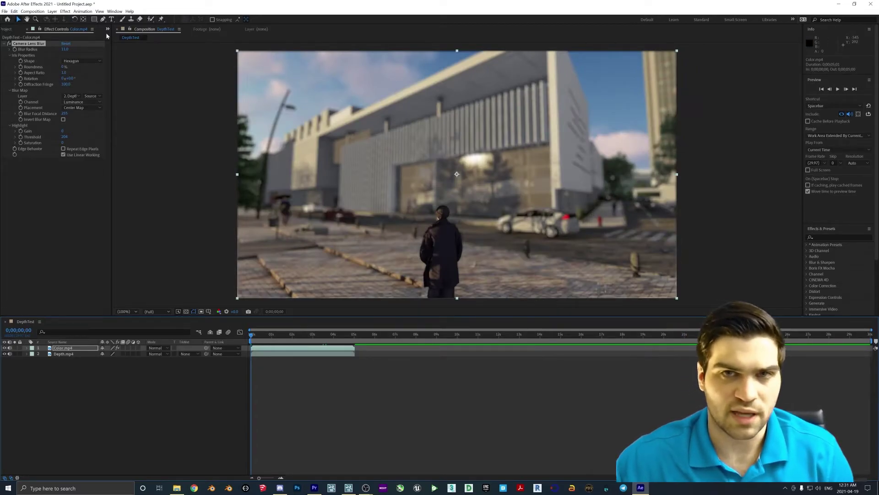
# Start a new project and create a composition named Base in it.
pyautogui.click(6, 12)
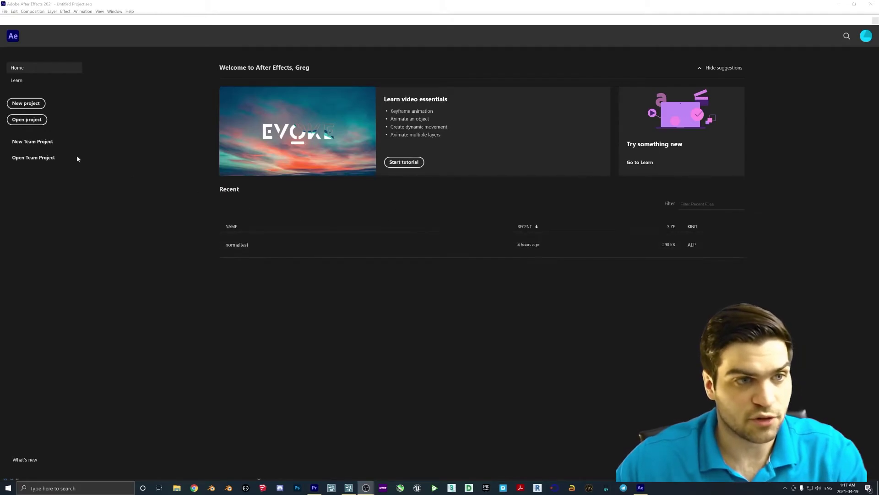
pyautogui.click(33, 106)
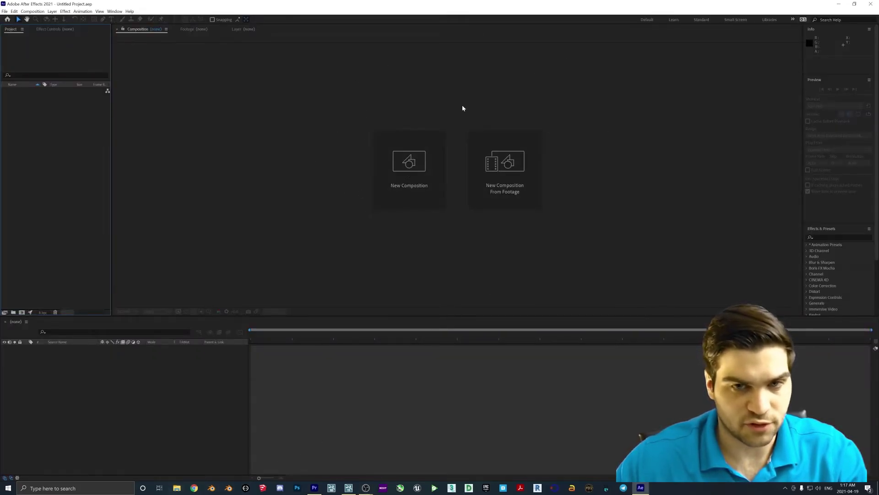
pyautogui.click(412, 164)
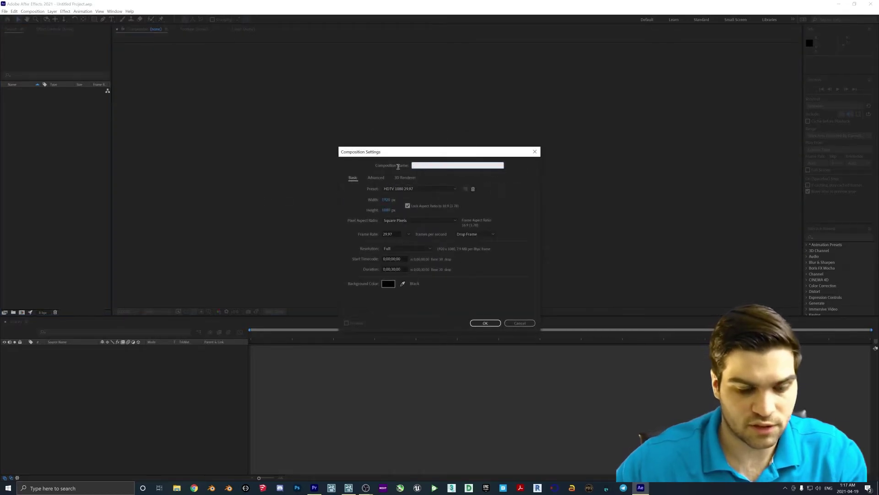
pyautogui.write('Base')
pyautogui.press('Return')
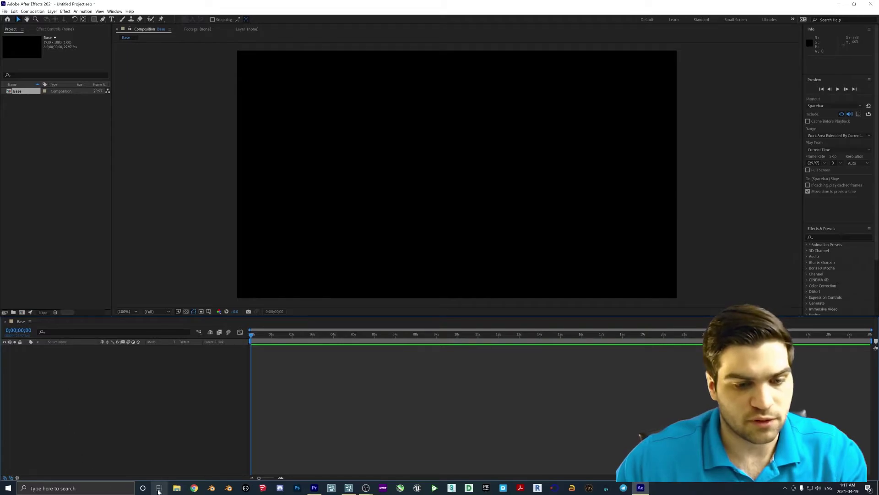
# Import the Color, SkyAlpha and Normal video clips from the _Clips folder into the project.
pyautogui.click(177, 487)
pyautogui.click(439, 270)
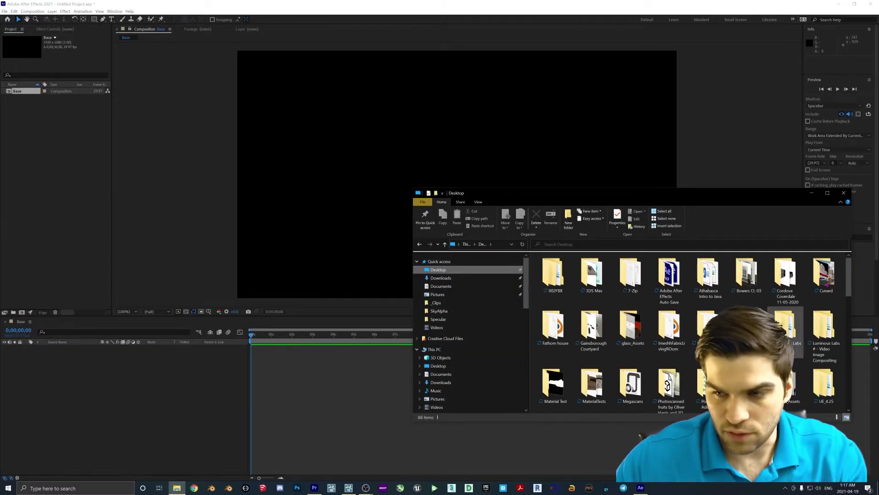
pyautogui.doubleClick(747, 383)
pyautogui.click(559, 274)
pyautogui.doubleClick(559, 274)
pyautogui.moveTo(555, 275); pyautogui.dragTo(69, 184)
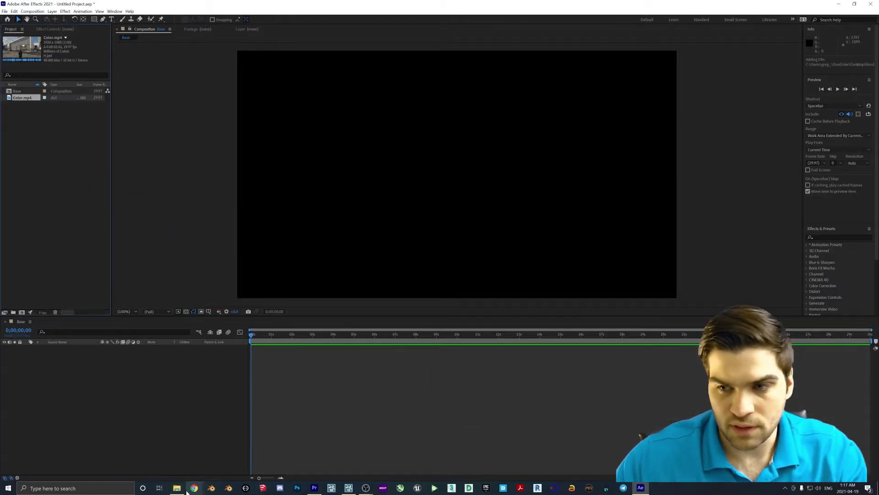
pyautogui.click(177, 487)
pyautogui.moveTo(789, 277); pyautogui.dragTo(63, 177)
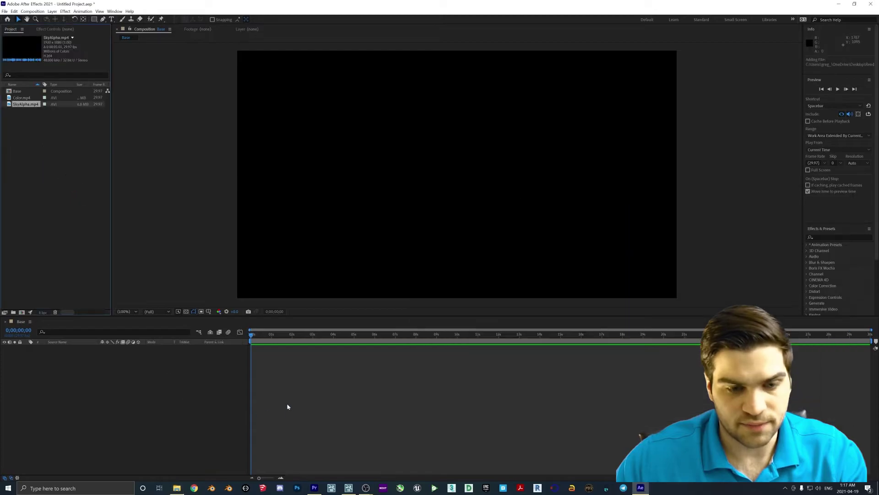
pyautogui.click(177, 488)
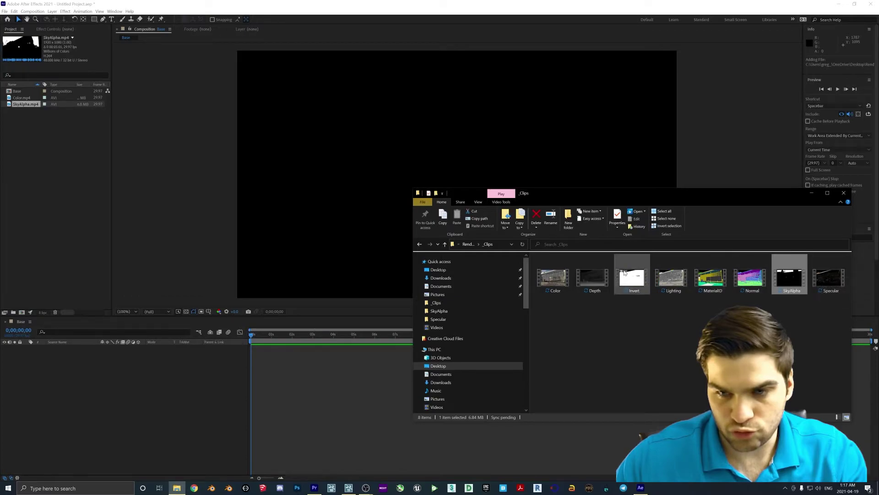
pyautogui.moveTo(595, 277); pyautogui.dragTo(599, 277)
pyautogui.moveTo(751, 276); pyautogui.dragTo(44, 157)
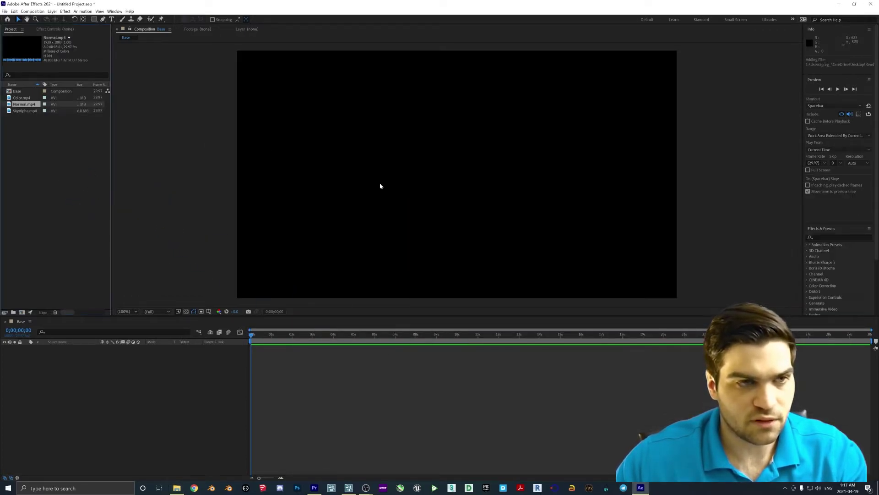
# Create a new composition named Red with the HDTV 1080 29.97 preset.
pyautogui.click(26, 126)
pyautogui.rightClick(29, 142)
pyautogui.click(45, 146)
pyautogui.write('Red')
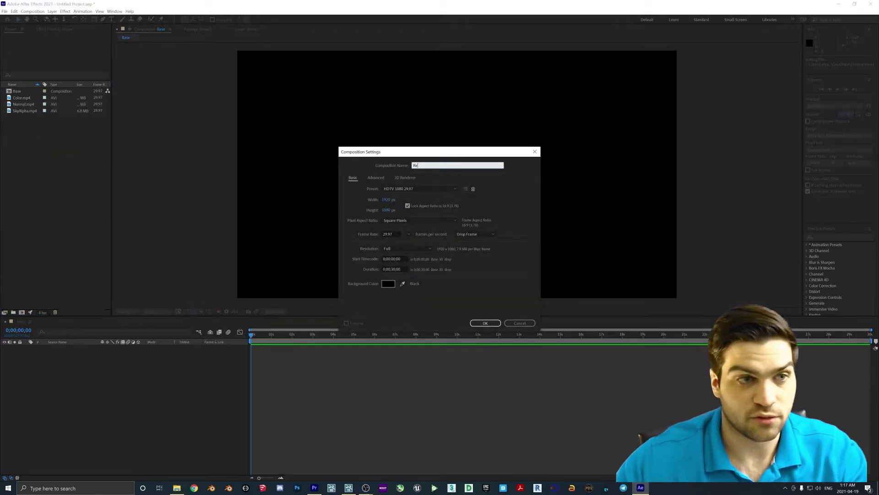
pyautogui.press('Return')
# Create two more compositions, one named Blue and one named Green, with the same settings.
pyautogui.rightClick(103, 201)
pyautogui.click(119, 204)
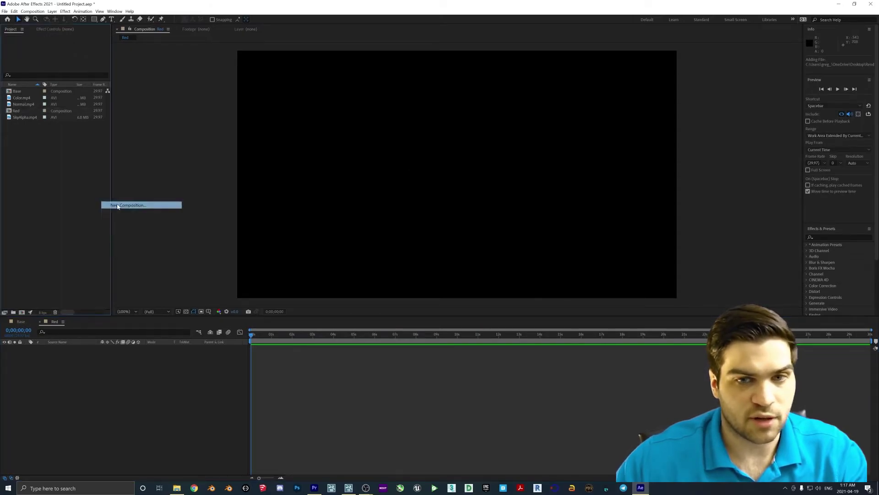
pyautogui.write('Blue')
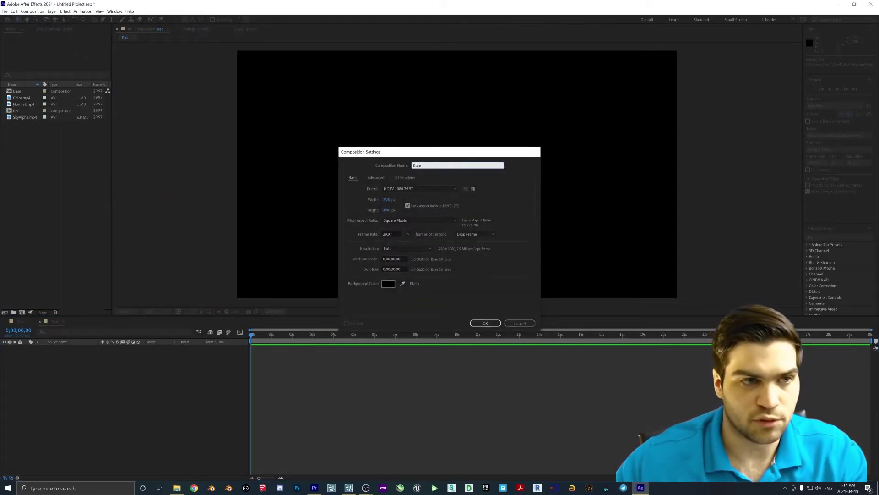
pyautogui.press('Return')
pyautogui.rightClick(58, 182)
pyautogui.click(87, 184)
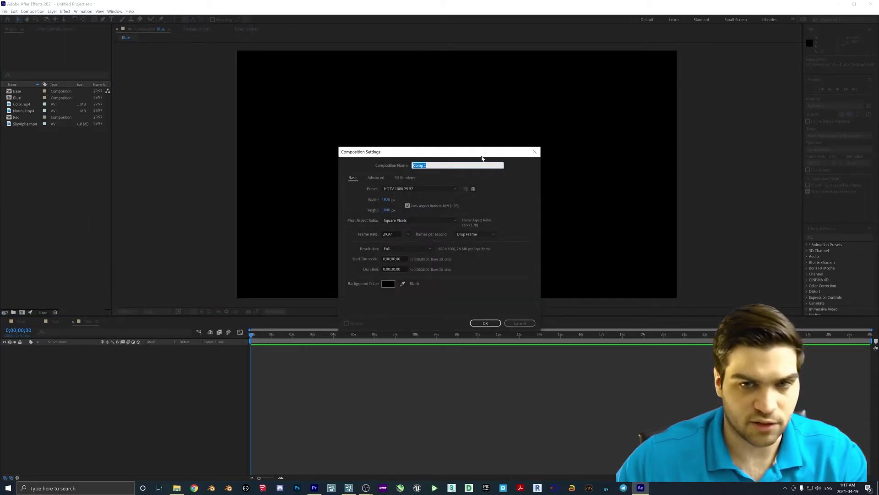
pyautogui.write('Green')
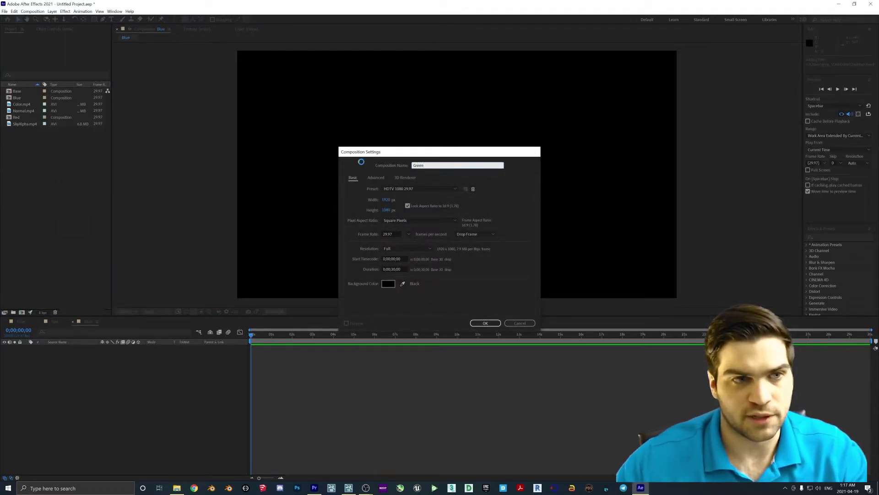
pyautogui.press('Return')
pyautogui.click(14, 183)
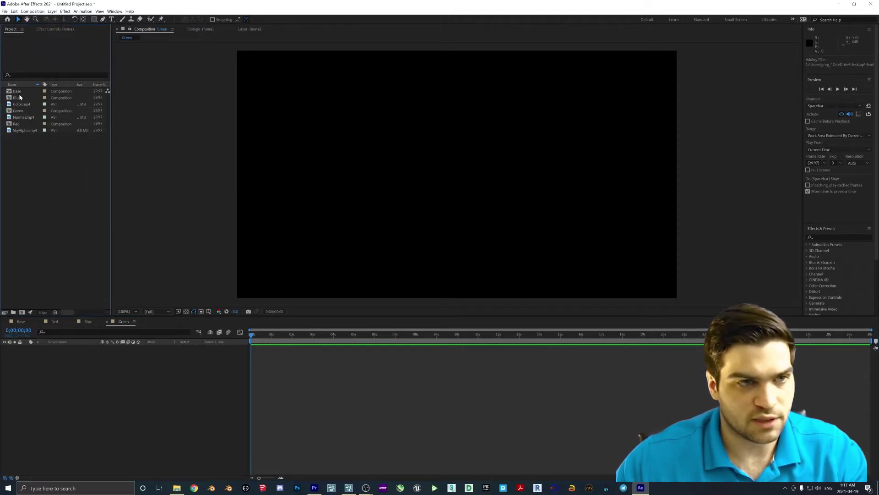
# Add the Normal.mp4 clip as a layer in each of the Blue, Green and Red compositions.
pyautogui.doubleClick(21, 99)
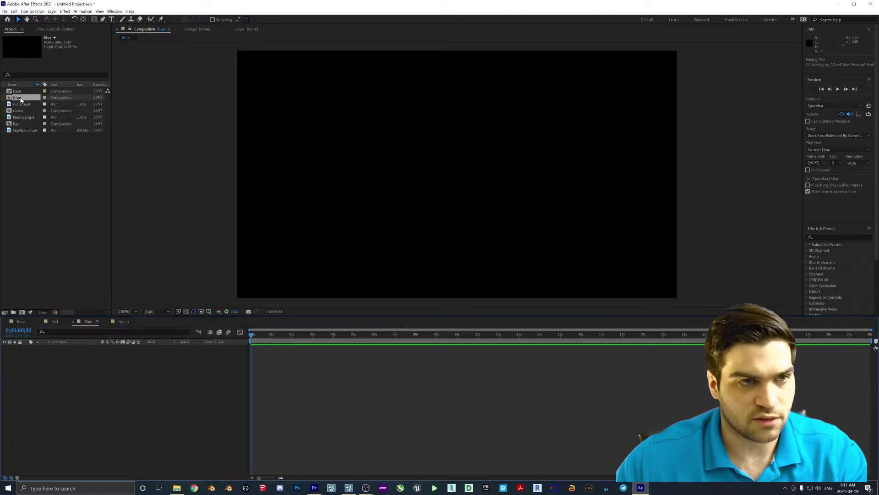
pyautogui.moveTo(20, 117); pyautogui.dragTo(90, 384)
pyautogui.doubleClick(18, 111)
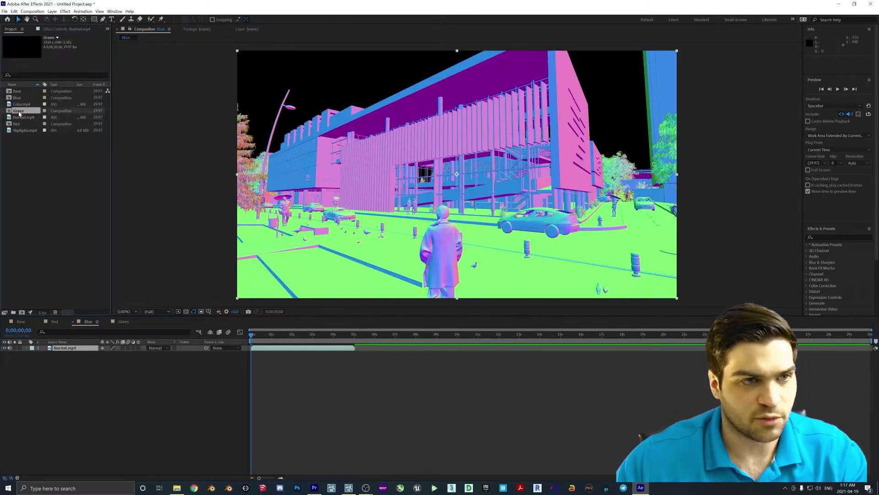
pyautogui.moveTo(24, 117); pyautogui.dragTo(60, 361)
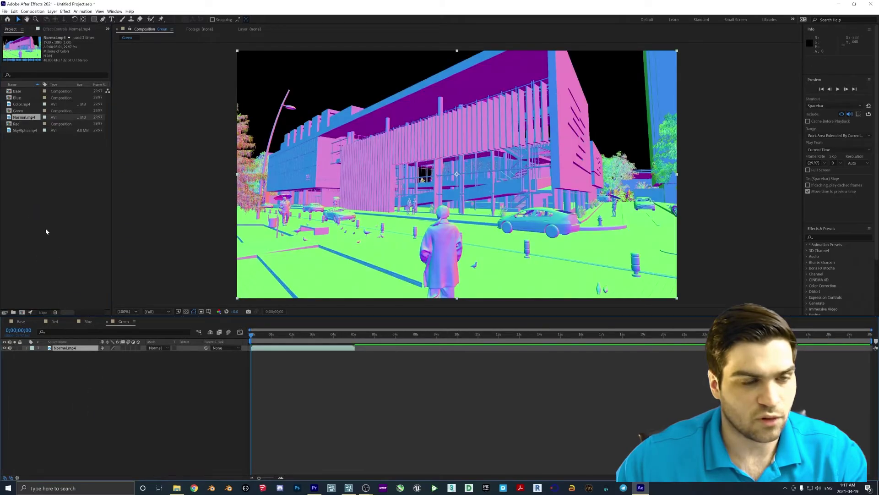
pyautogui.doubleClick(17, 124)
pyautogui.moveTo(23, 117); pyautogui.dragTo(107, 398)
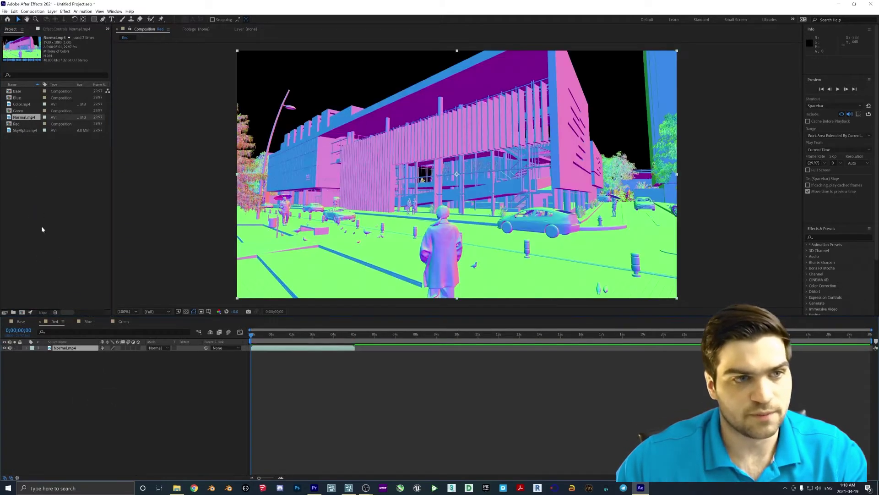
pyautogui.click(58, 182)
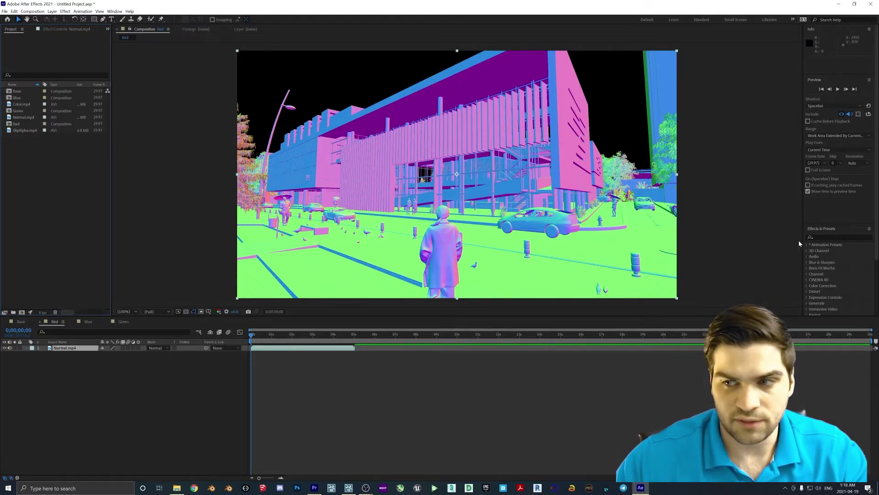
# Apply Shift Channels to the Normal layer in the Red composition and take its red, green and blue channels all from Red.
pyautogui.click(836, 236)
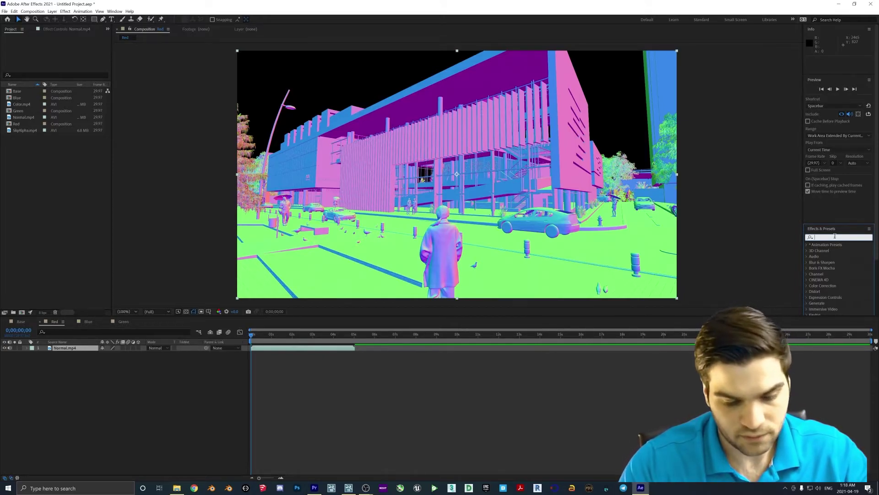
pyautogui.write('shift')
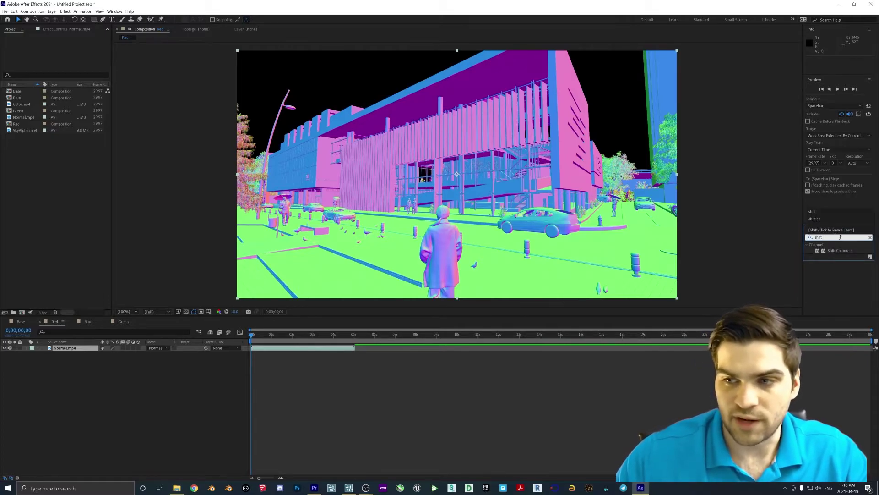
pyautogui.moveTo(837, 252); pyautogui.dragTo(66, 348)
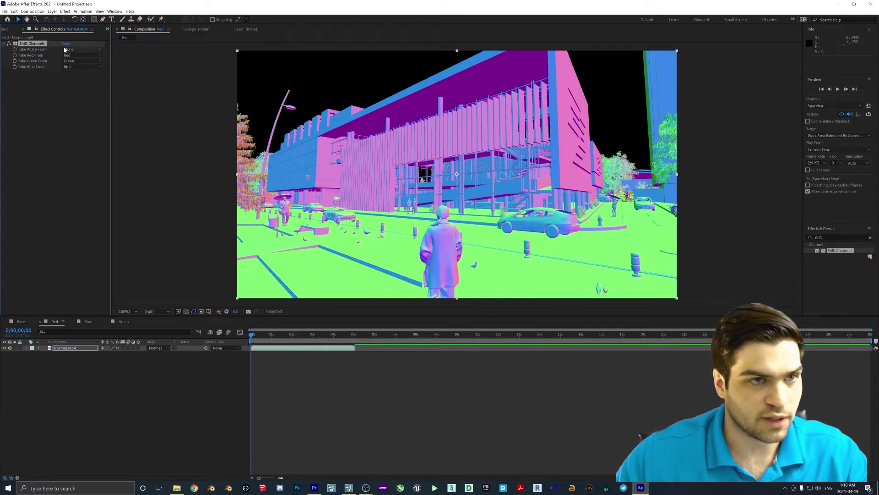
pyautogui.click(79, 55)
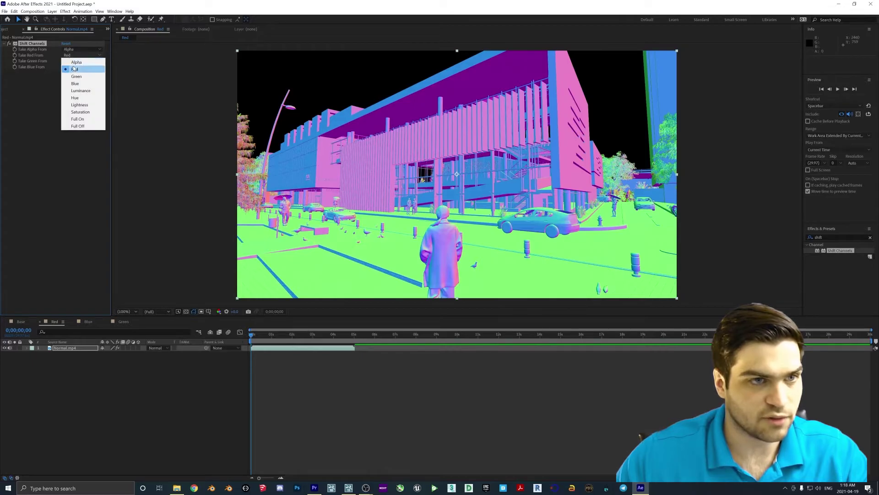
pyautogui.click(73, 69)
pyautogui.click(79, 61)
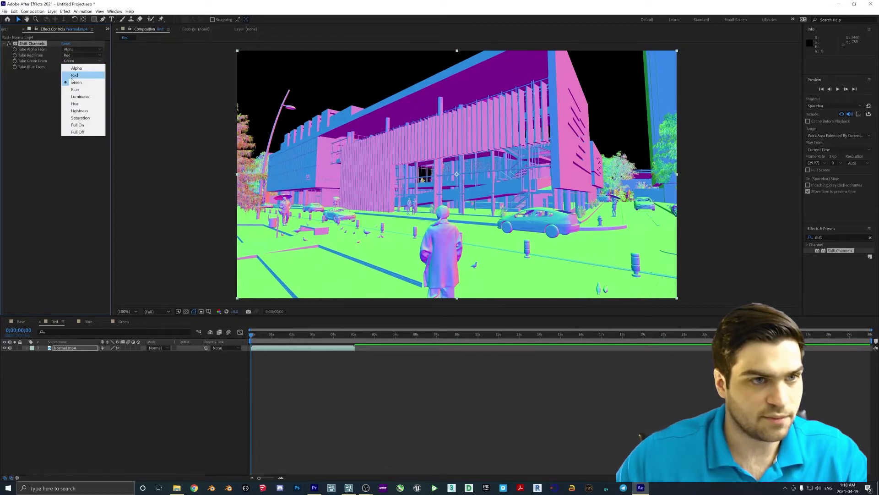
pyautogui.click(74, 75)
pyautogui.click(69, 67)
pyautogui.click(74, 81)
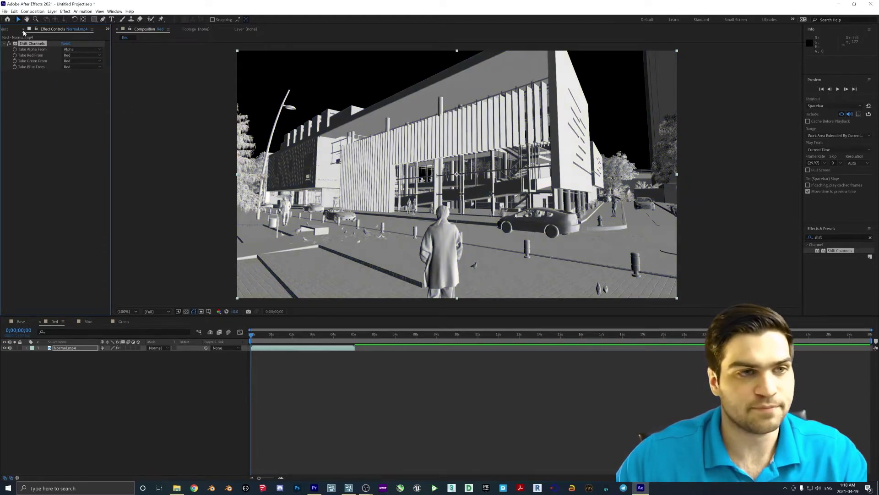
# Apply Shift Channels to the Normal layer in the Green composition and take its red, green and blue channels all from Green.
pyautogui.click(23, 29)
pyautogui.doubleClick(19, 111)
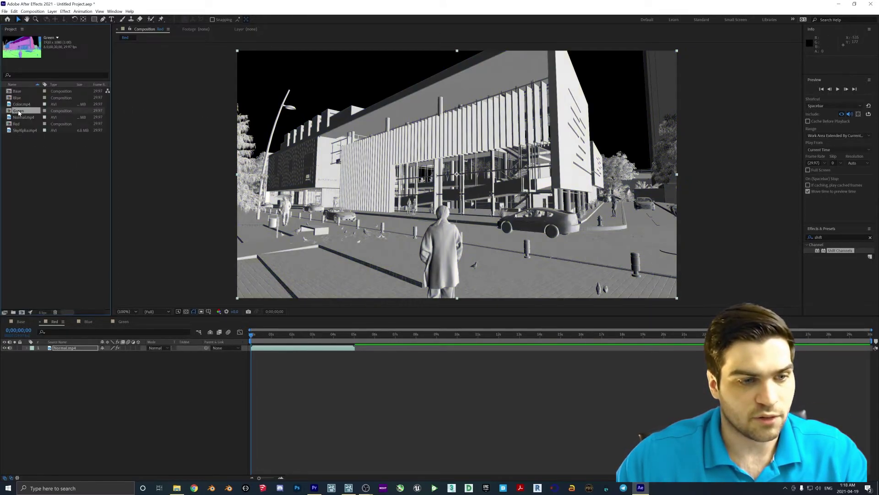
pyautogui.moveTo(842, 251); pyautogui.dragTo(76, 349)
pyautogui.click(68, 55)
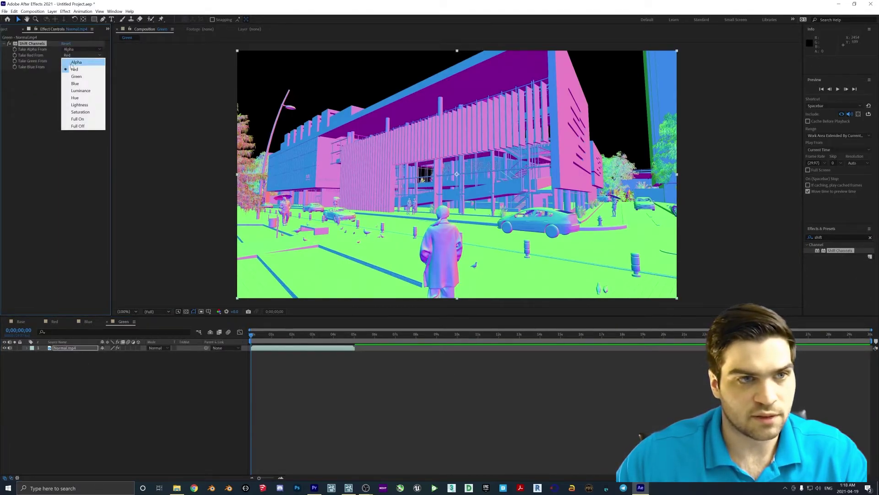
pyautogui.click(76, 76)
pyautogui.click(70, 67)
pyautogui.click(76, 95)
pyautogui.click(80, 66)
pyautogui.click(76, 88)
# Apply Shift Channels to the Normal layer in the Blue composition and take its red, green and blue channels all from Blue.
pyautogui.click(17, 29)
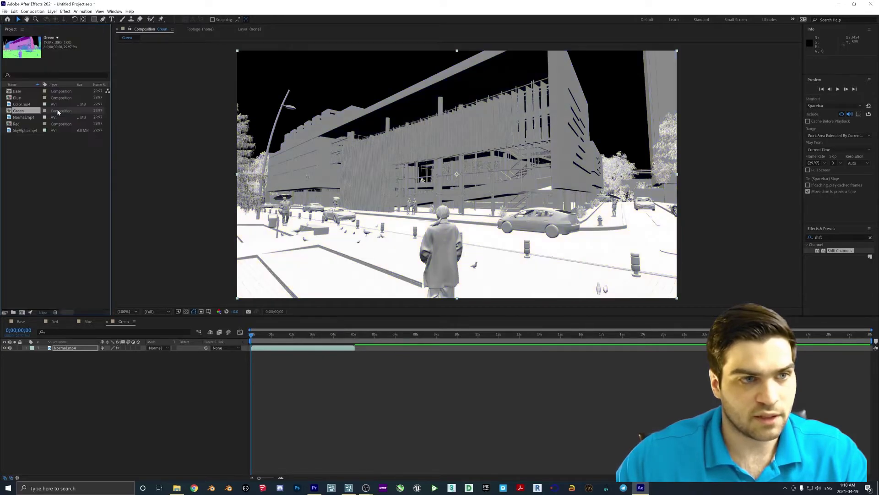
pyautogui.doubleClick(17, 98)
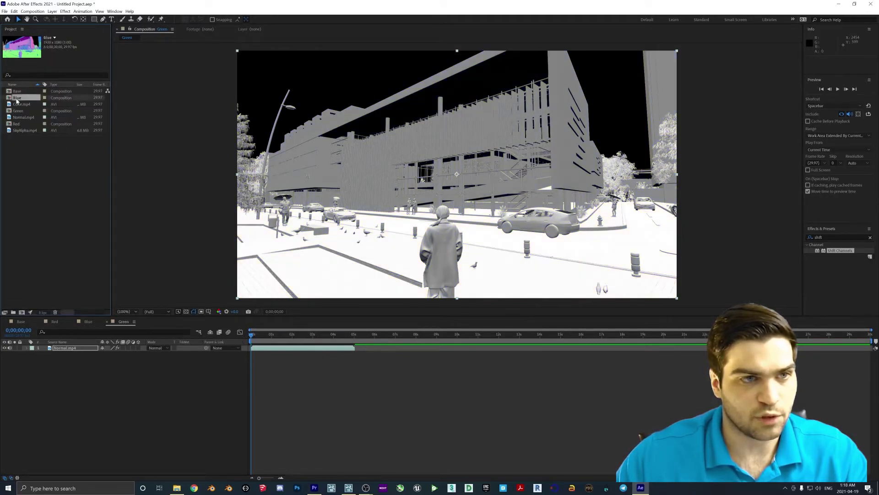
pyautogui.click(840, 250)
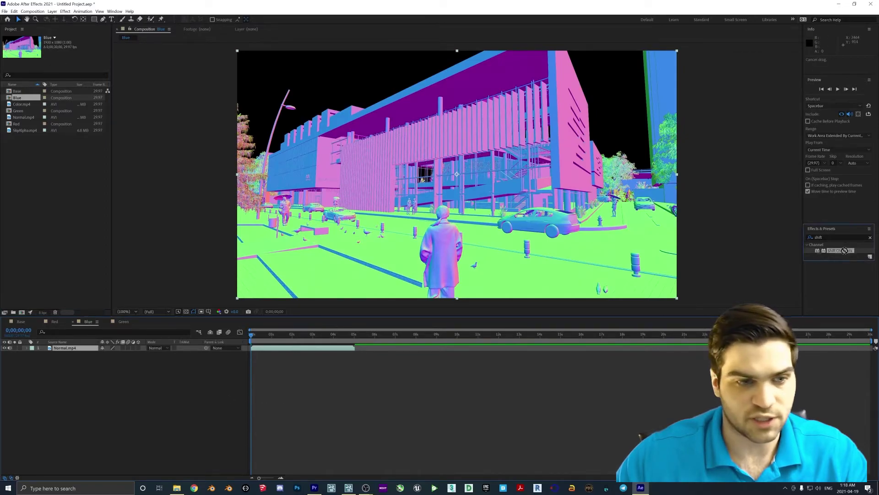
pyautogui.moveTo(842, 254); pyautogui.dragTo(64, 349)
pyautogui.click(69, 56)
pyautogui.click(73, 75)
pyautogui.click(69, 61)
pyautogui.click(73, 80)
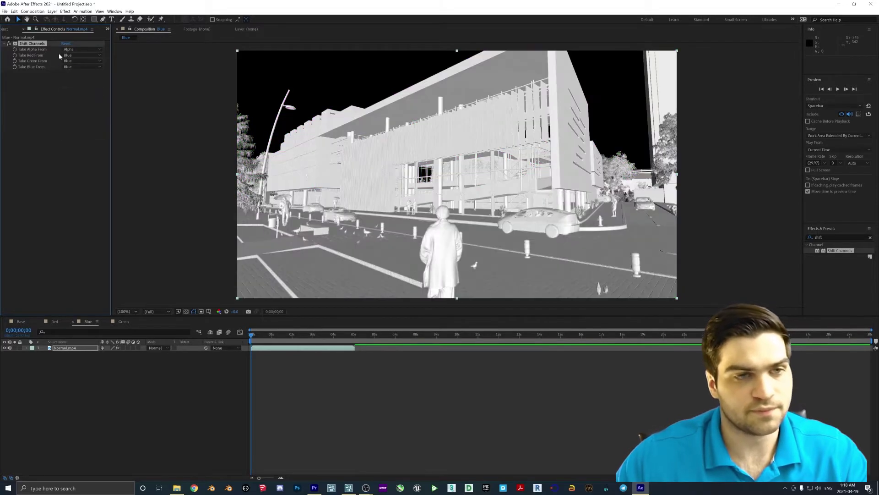
# Fill the Base composition, from top to bottom, with Color.mp4, SkyAlpha.mp4, Blue, Green, Red and a second Color.mp4 layer.
pyautogui.click(23, 29)
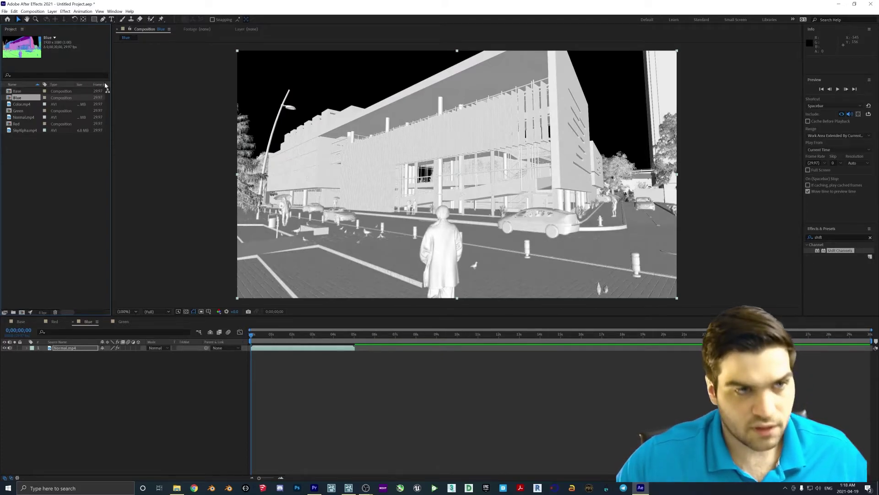
pyautogui.doubleClick(18, 91)
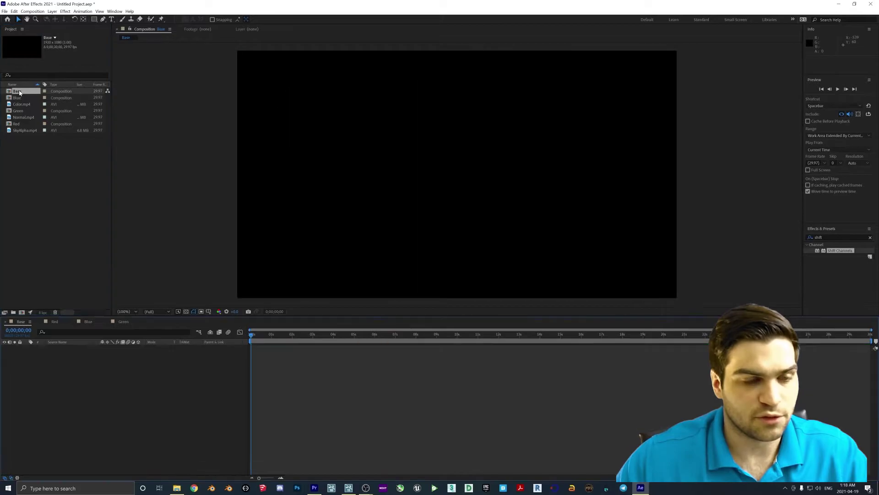
pyautogui.moveTo(14, 106); pyautogui.dragTo(72, 351)
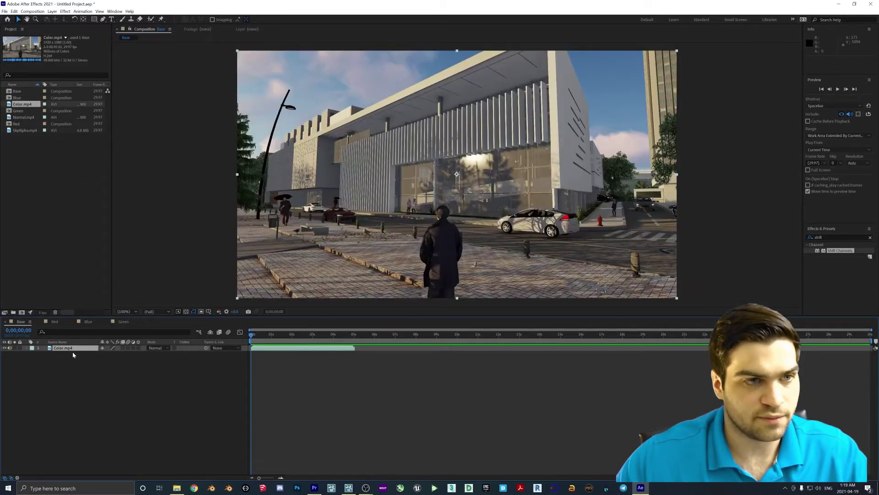
pyautogui.click(20, 118)
pyautogui.moveTo(25, 130); pyautogui.dragTo(77, 355)
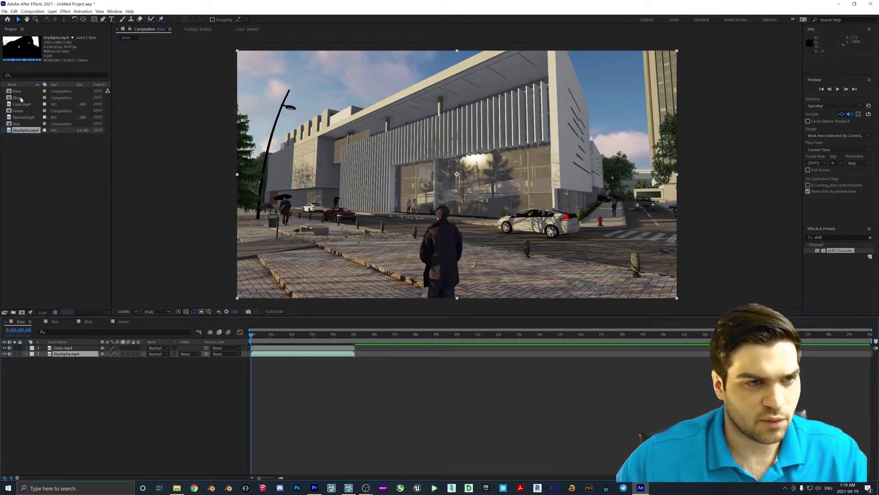
pyautogui.moveTo(19, 98); pyautogui.dragTo(83, 366)
pyautogui.moveTo(16, 124); pyautogui.dragTo(73, 370)
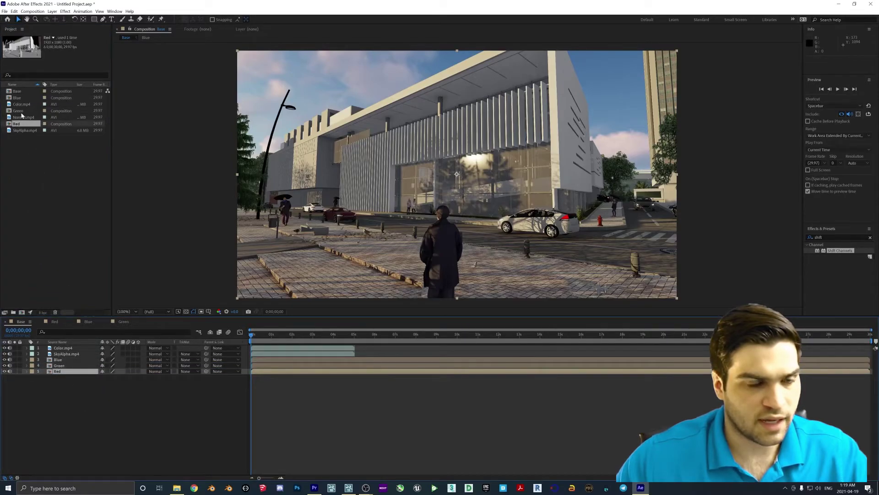
pyautogui.moveTo(21, 104); pyautogui.dragTo(108, 413)
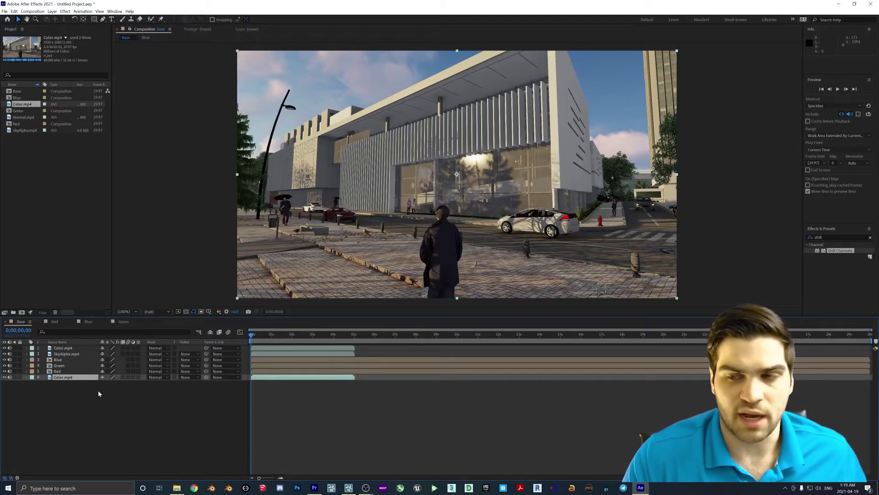
# Hide the Blue, Green, Red and lower Color layers, and apply Set Matte to the top Color layer with SkyAlpha as its matte layer.
pyautogui.click(80, 348)
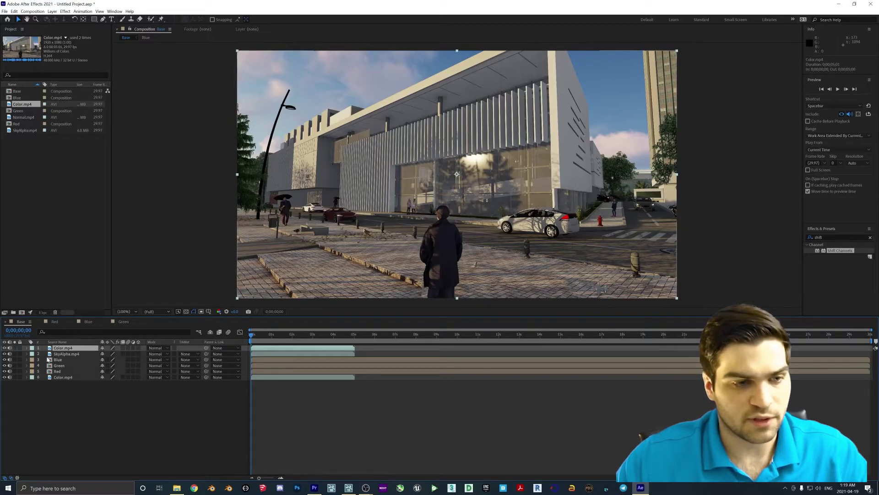
pyautogui.moveTo(4, 353); pyautogui.dragTo(4, 377)
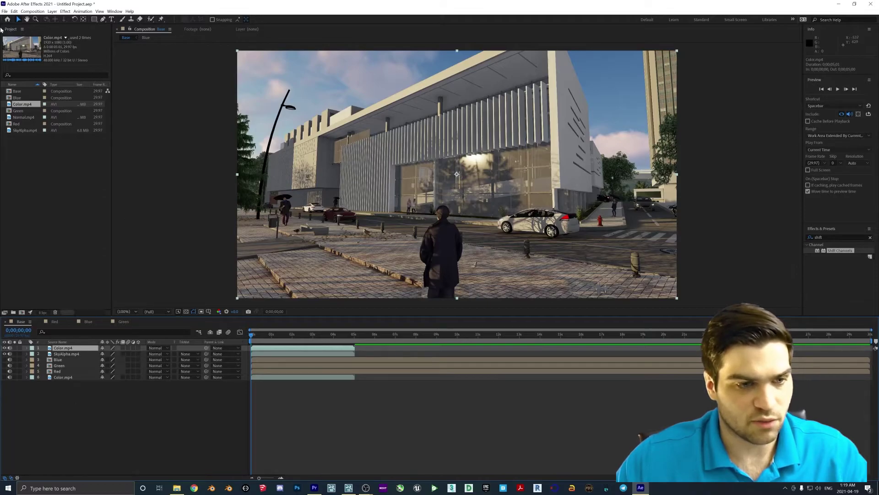
pyautogui.click(836, 254)
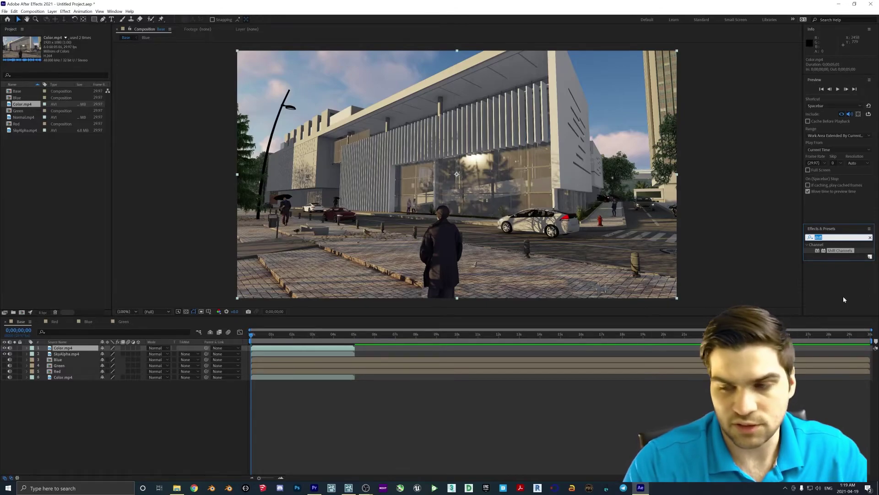
pyautogui.write('set matt')
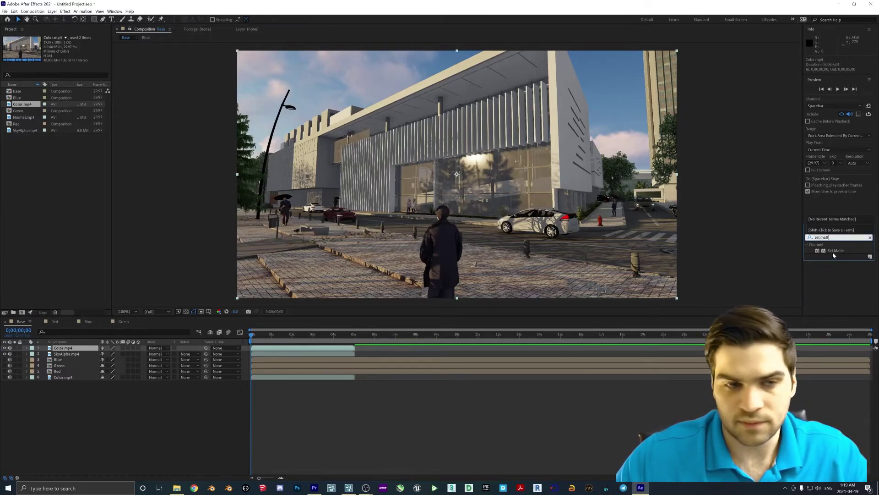
pyautogui.moveTo(833, 255); pyautogui.dragTo(62, 349)
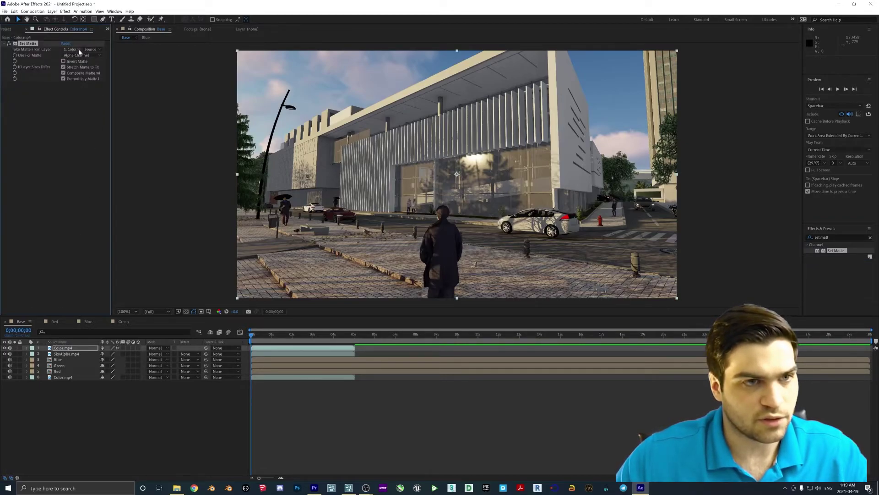
pyautogui.click(81, 49)
pyautogui.click(80, 72)
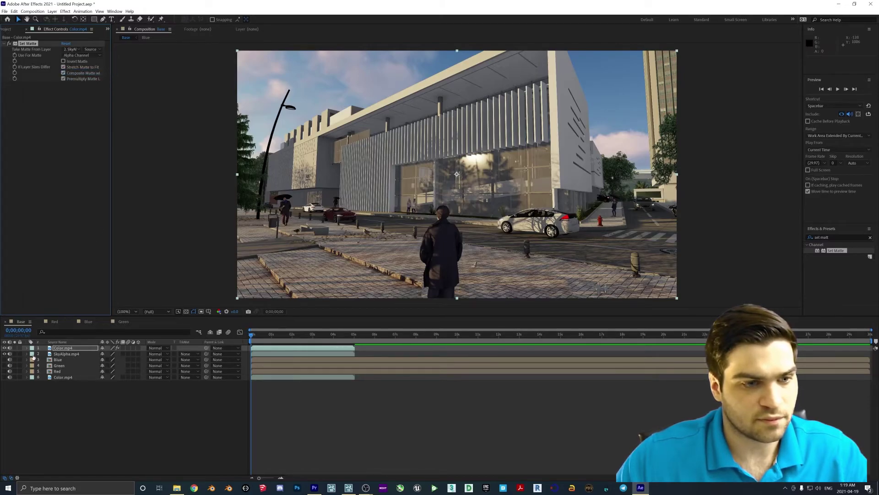
pyautogui.click(62, 359)
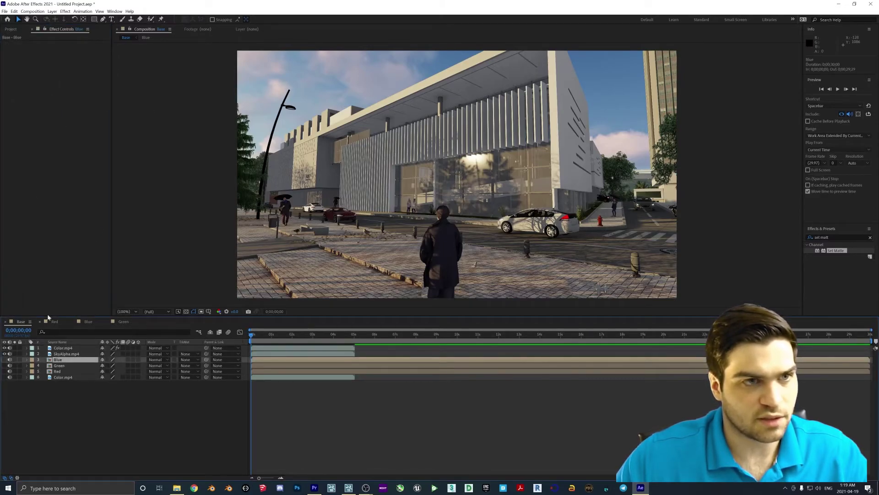
pyautogui.click(31, 29)
pyautogui.click(17, 91)
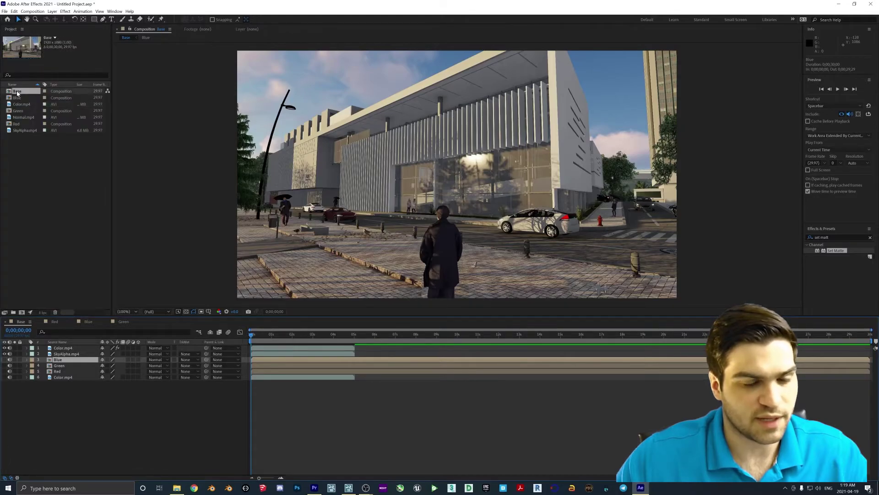
pyautogui.doubleClick(63, 348)
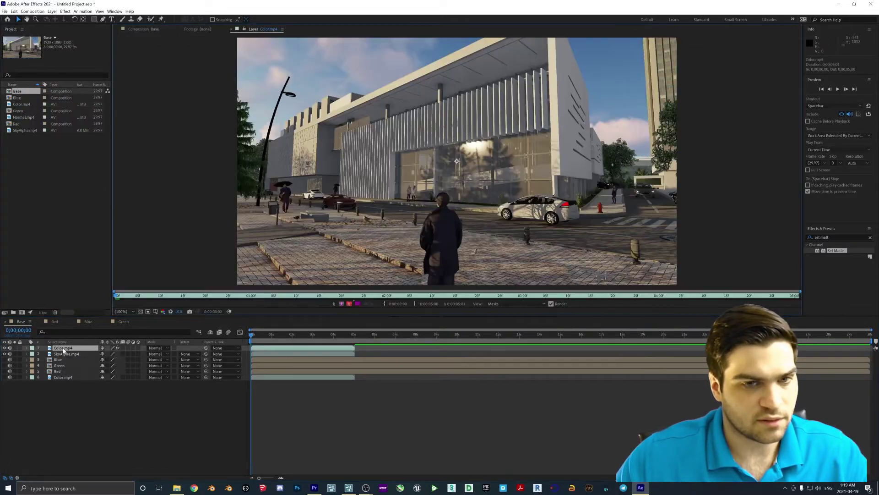
pyautogui.doubleClick(20, 91)
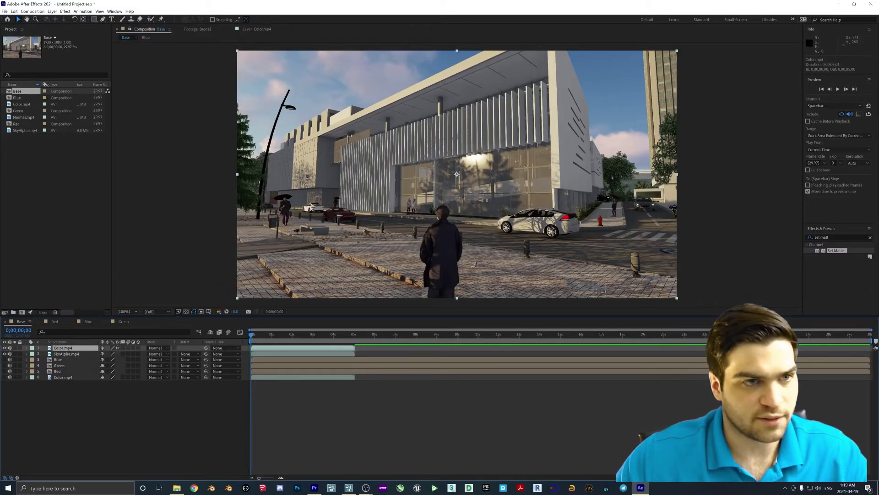
pyautogui.moveTo(833, 250); pyautogui.dragTo(74, 348)
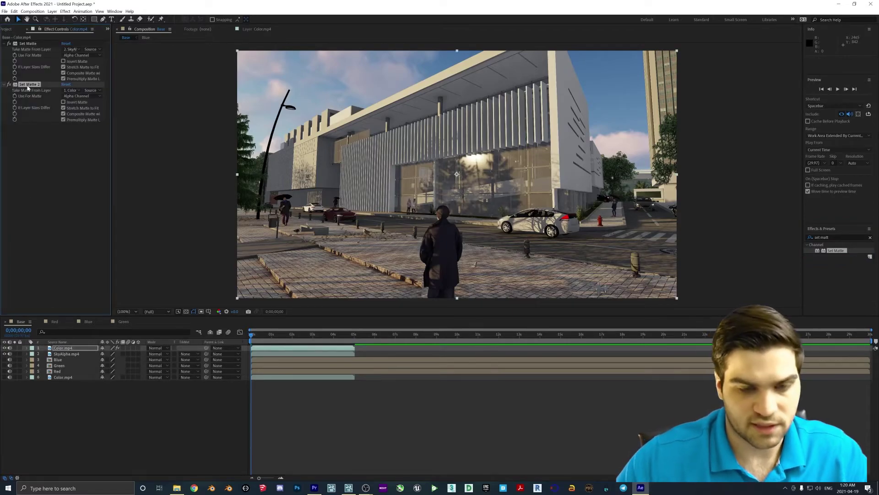
pyautogui.press('Delete')
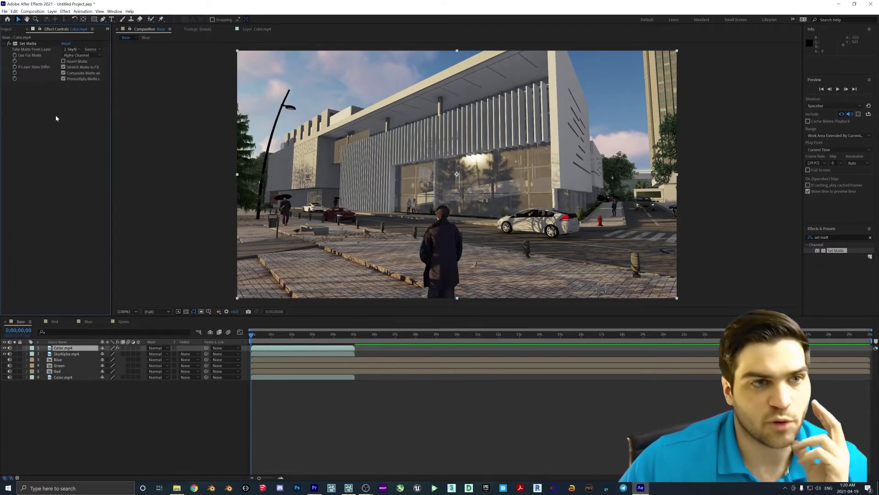
# Set the top Color layer's Set Matte effect to use the Red Channel of SkyAlpha as its matte.
pyautogui.doubleClick(70, 60)
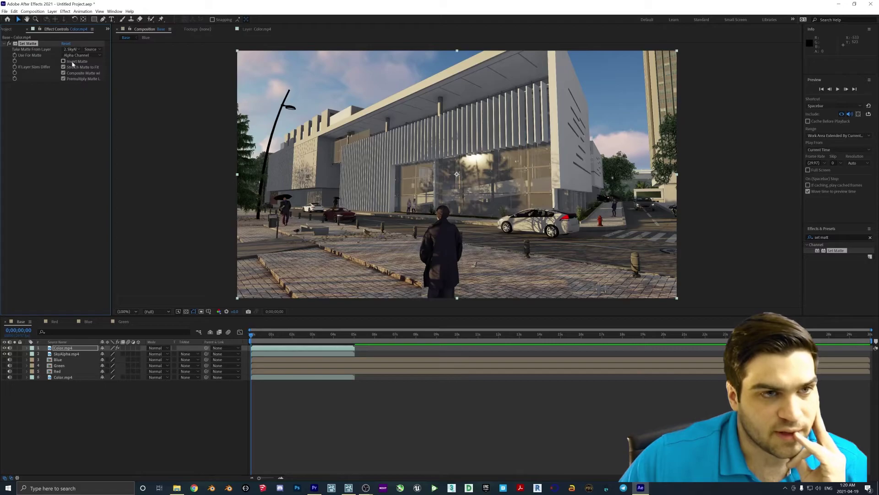
pyautogui.click(77, 55)
pyautogui.click(71, 63)
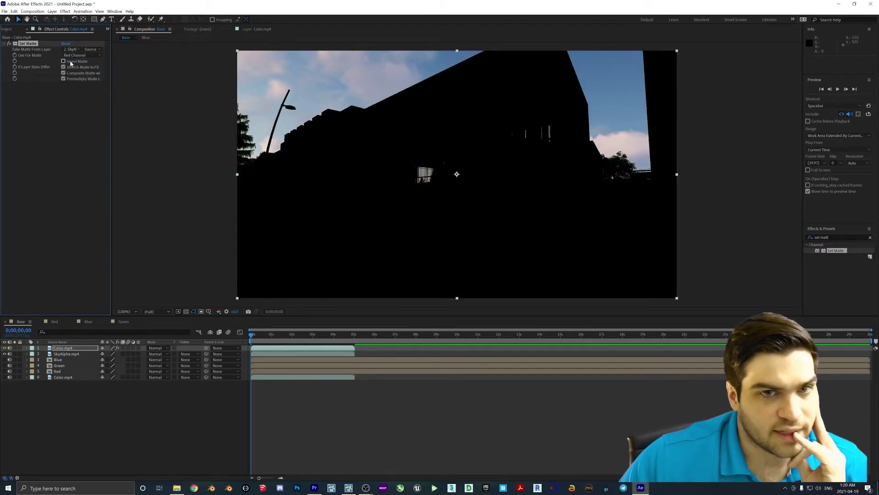
pyautogui.click(70, 63)
pyautogui.click(71, 62)
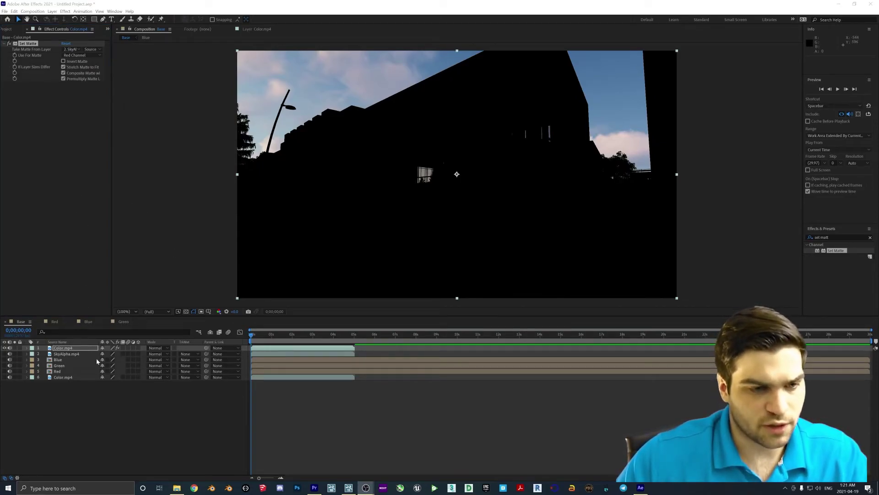
# Set the SkyAlpha layer's track matte to Alpha Matte "Color.mp4" and turn the top Color layer's visibility back on.
pyautogui.click(55, 354)
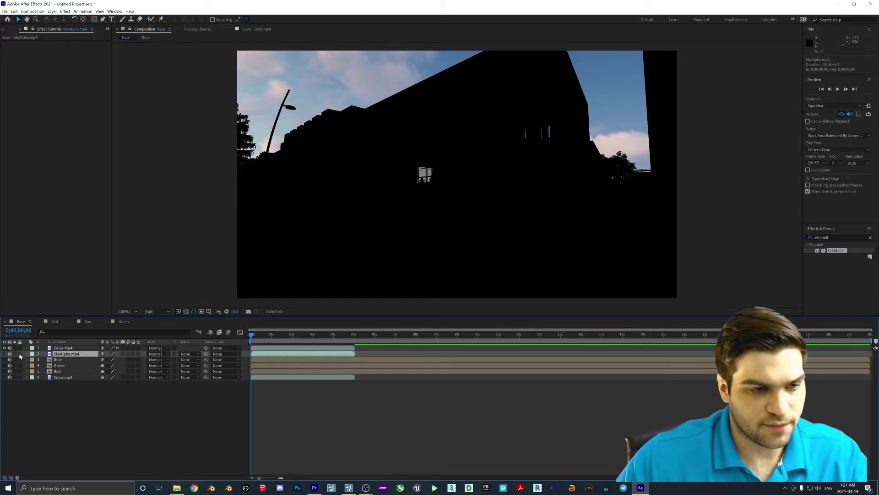
pyautogui.click(182, 355)
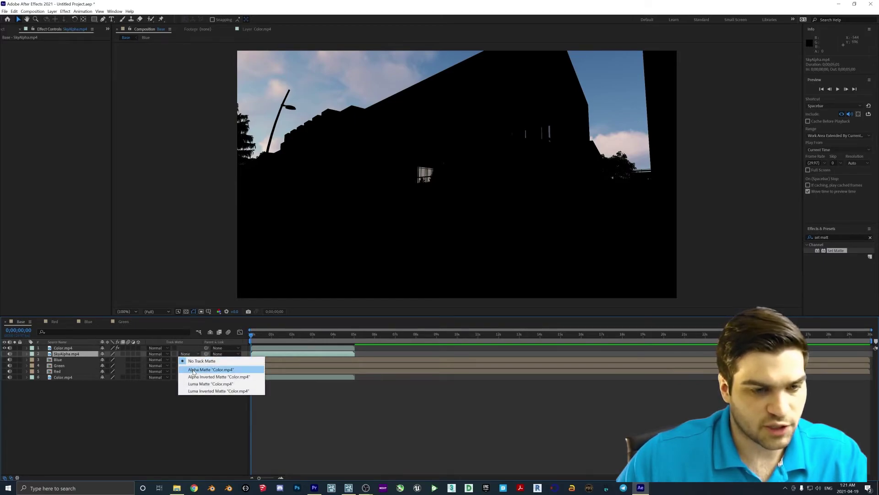
pyautogui.click(223, 370)
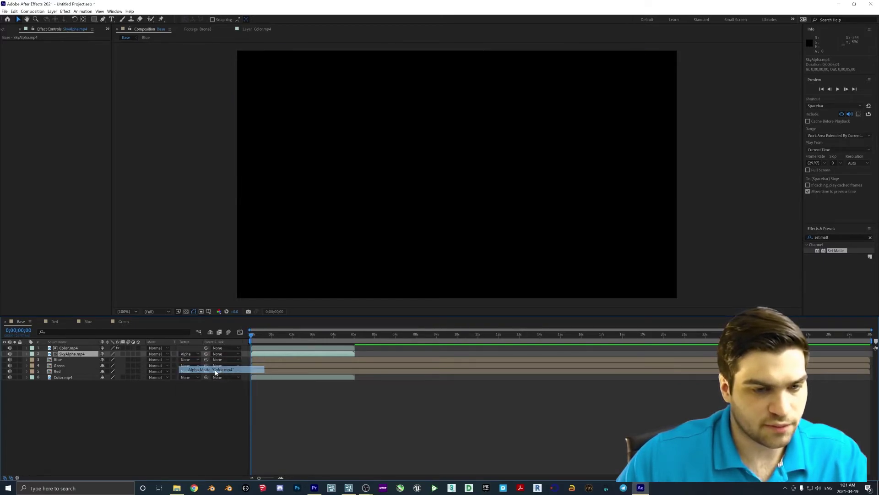
pyautogui.click(4, 348)
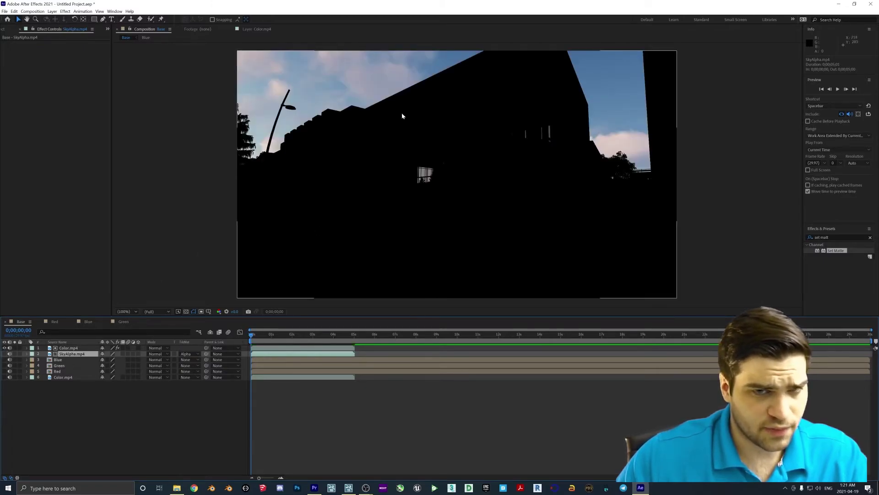
pyautogui.click(4, 354)
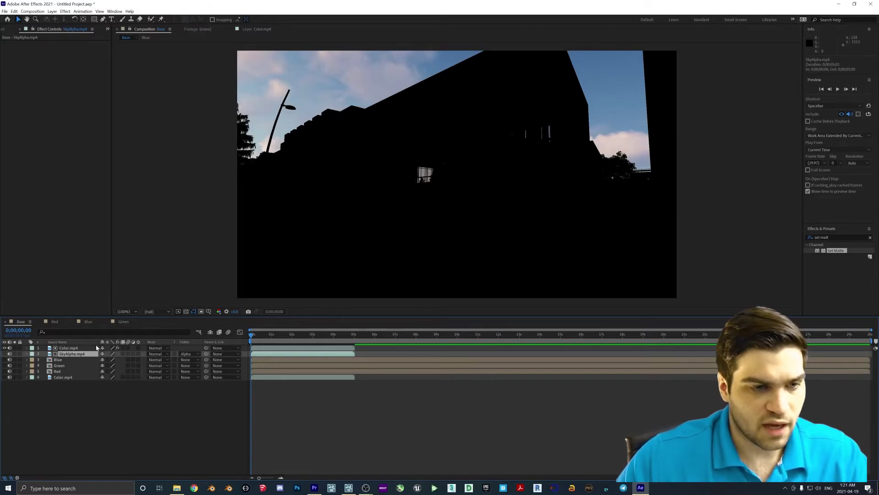
# Toggle the lower Color.mp4 layer's visibility to compare it with the matted sky, and leave it shown.
pyautogui.click(4, 376)
pyautogui.click(4, 377)
pyautogui.click(4, 376)
pyautogui.click(5, 377)
pyautogui.click(4, 377)
pyautogui.click(4, 377)
pyautogui.click(4, 377)
pyautogui.click(4, 377)
pyautogui.click(4, 376)
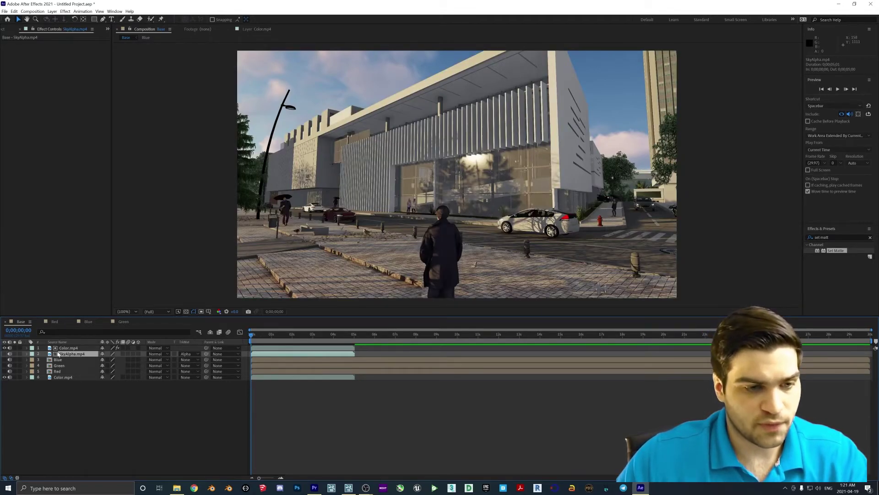
# Show the Blue, Green and Red layers and set the blending mode of all three to Multiply.
pyautogui.moveTo(6, 360); pyautogui.dragTo(5, 371)
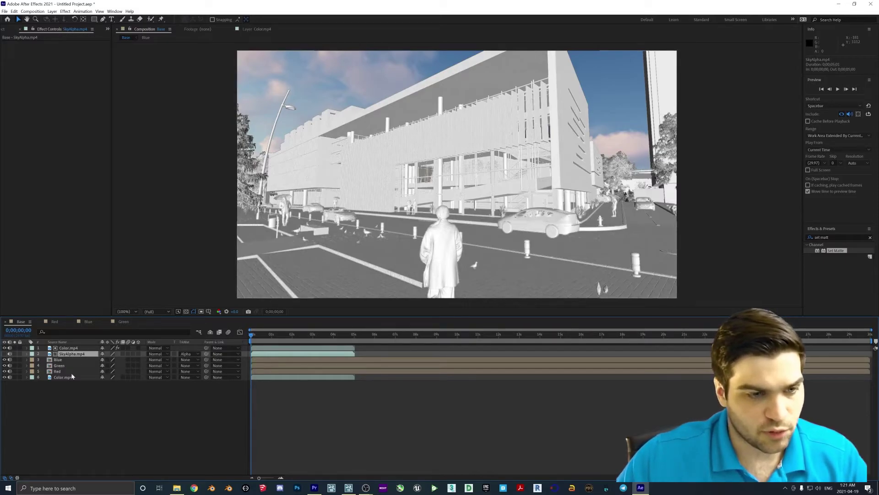
pyautogui.click(159, 360)
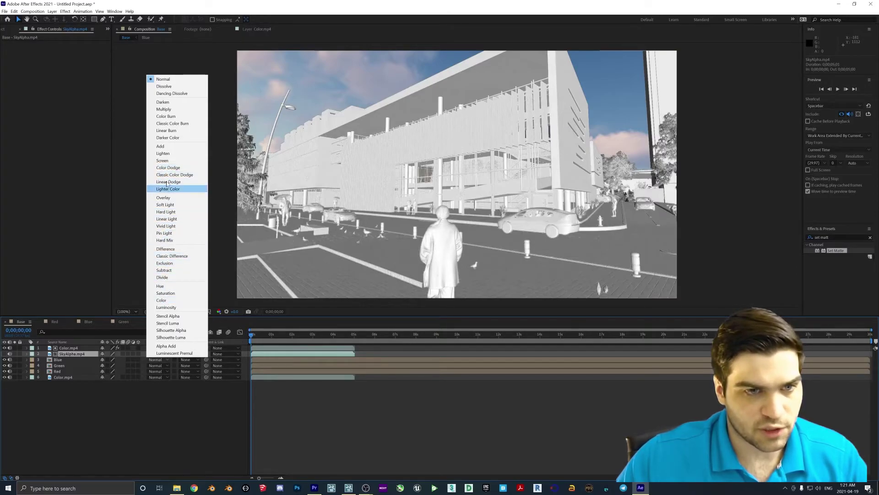
pyautogui.click(165, 116)
pyautogui.click(156, 360)
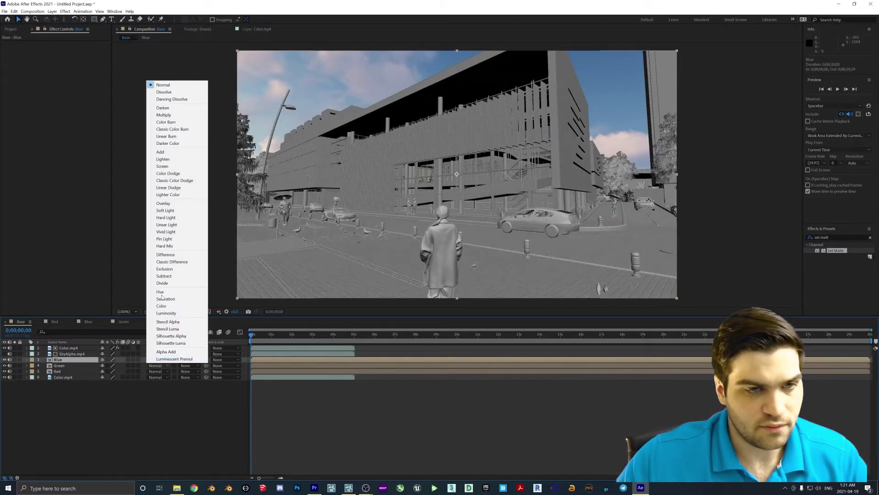
pyautogui.click(165, 122)
pyautogui.click(155, 365)
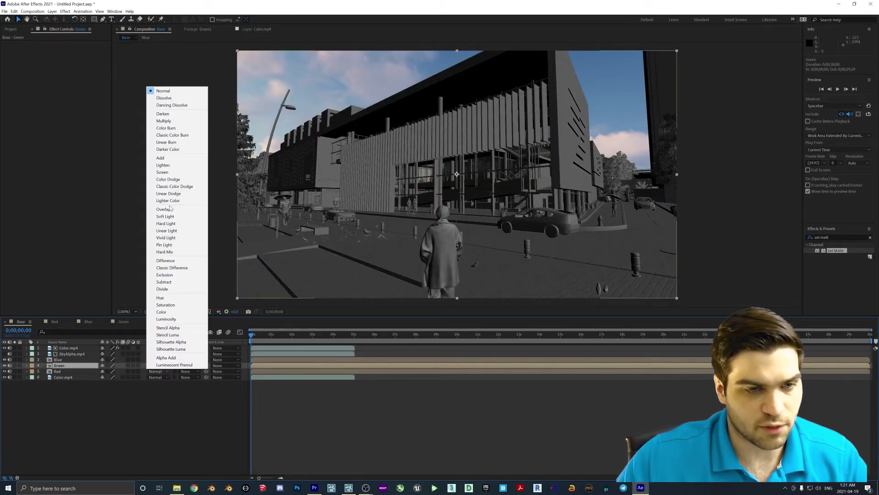
pyautogui.click(170, 121)
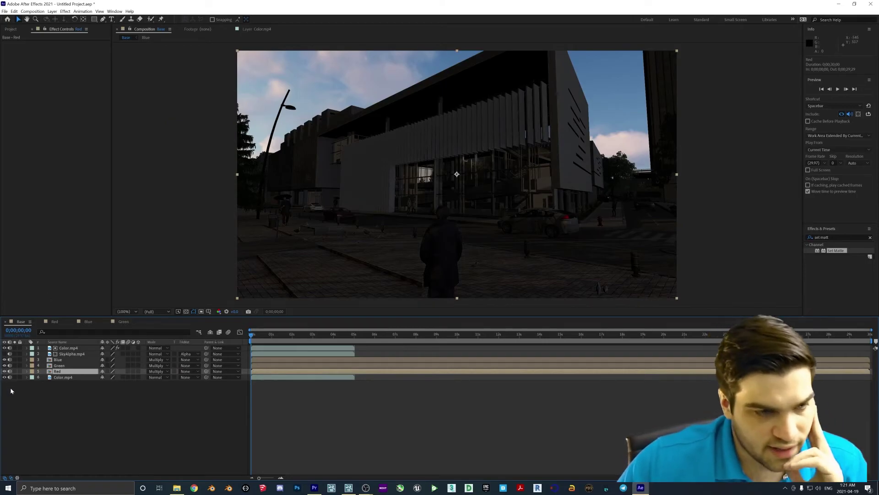
# Expand the transform properties of the Blue, Green and Red layers and set the Blue layer's opacity to 50%.
pyautogui.click(27, 359)
pyautogui.click(27, 377)
pyautogui.click(26, 395)
pyautogui.click(32, 365)
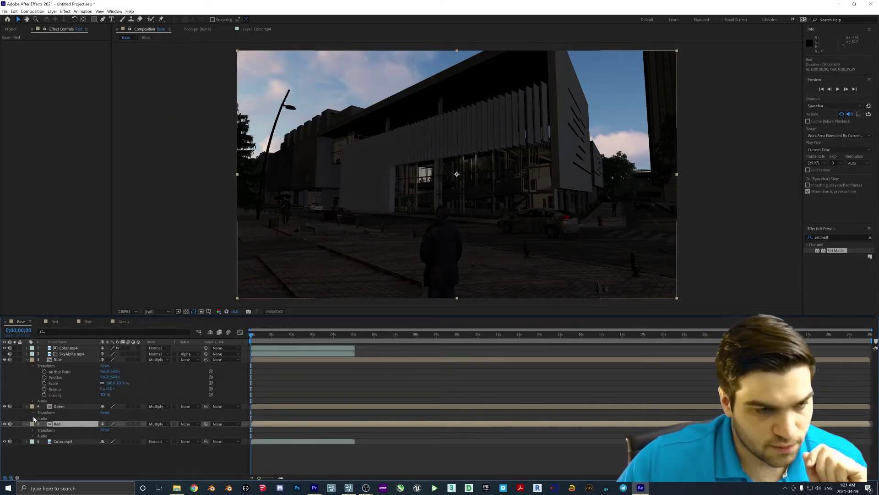
pyautogui.click(33, 412)
pyautogui.click(33, 459)
pyautogui.scroll(-2, 80, 425)
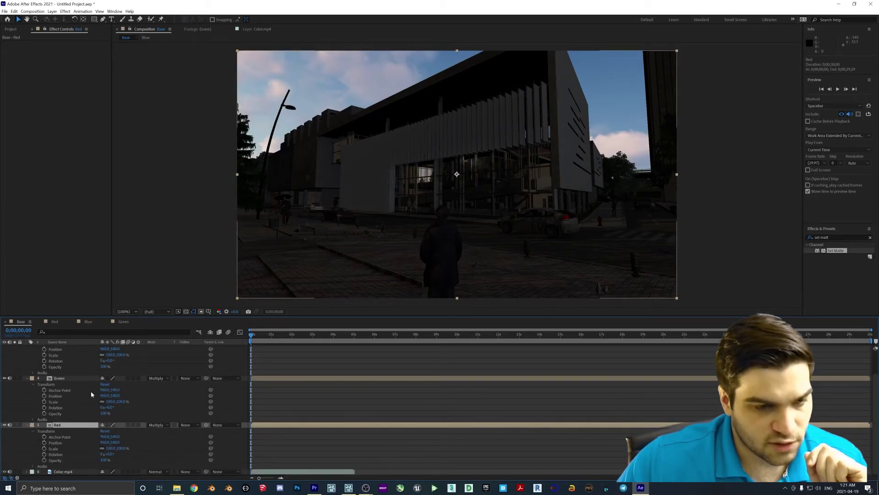
pyautogui.click(104, 366)
pyautogui.write('50')
pyautogui.press('Return')
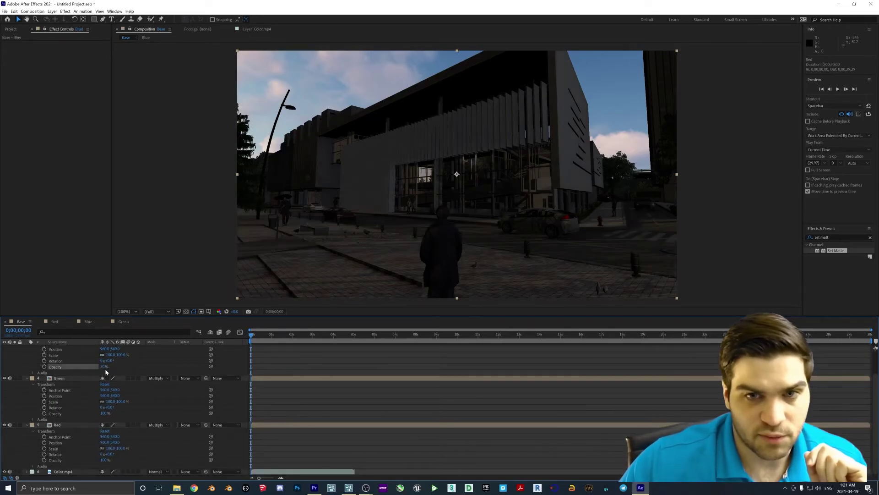
# Try different opacities on the Blue layer and lower the Green and Red layers to 0% opacity.
pyautogui.moveTo(104, 366); pyautogui.dragTo(37, 362)
pyautogui.moveTo(105, 413); pyautogui.dragTo(59, 408)
pyautogui.moveTo(104, 460); pyautogui.dragTo(34, 452)
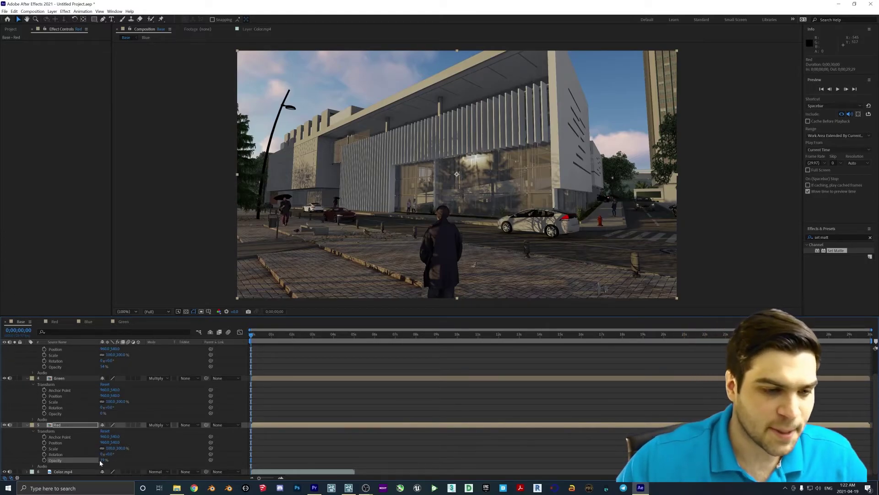
pyautogui.moveTo(102, 459); pyautogui.dragTo(35, 442)
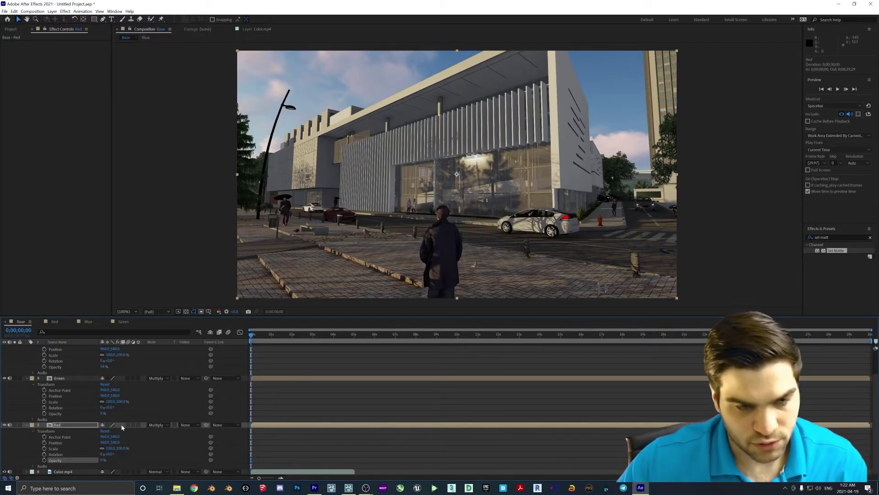
# Try higher opacities on the Green and Blue layers to compare their shading on the building.
pyautogui.moveTo(103, 413); pyautogui.dragTo(133, 376)
pyautogui.scroll(1, 107, 387)
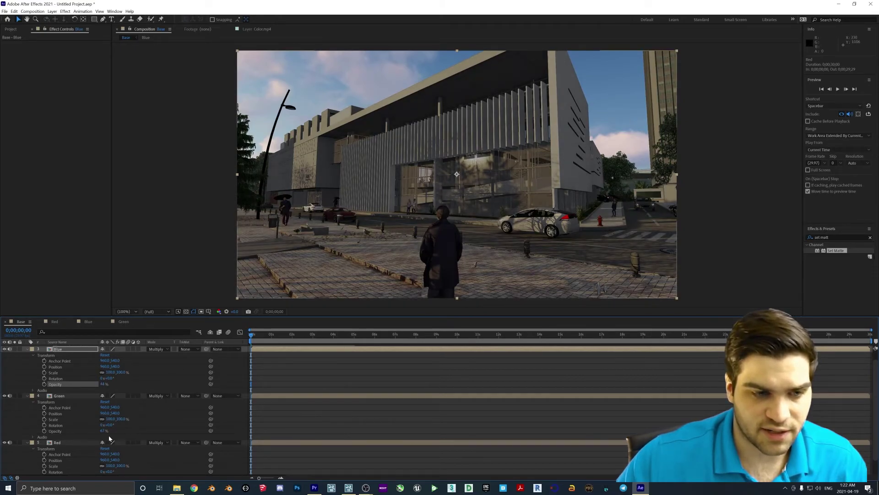
pyautogui.moveTo(102, 431); pyautogui.dragTo(162, 429)
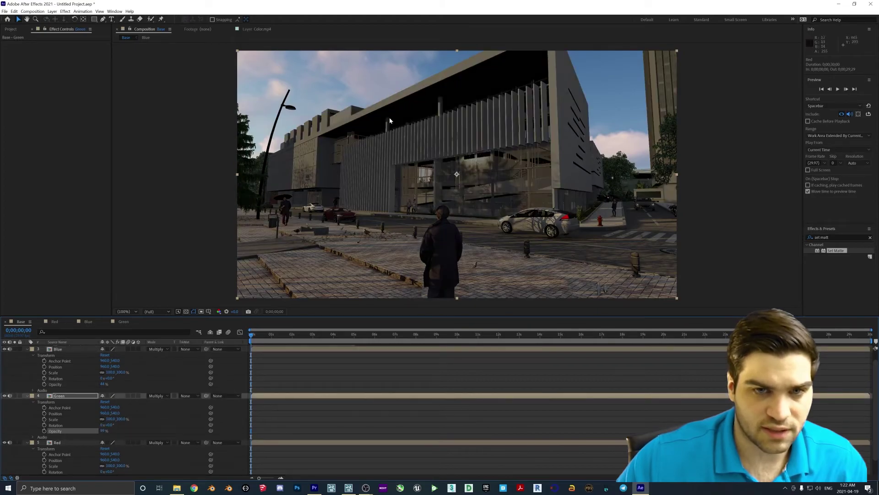
# Lower the Green layer's opacity to 0% and give the Red and Blue layers partial opacity.
pyautogui.moveTo(103, 431); pyautogui.dragTo(104, 425)
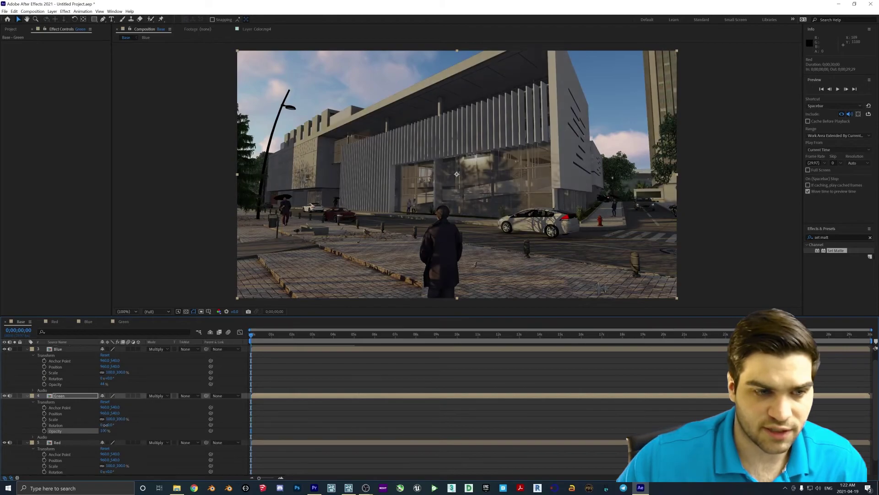
pyautogui.scroll(-1, 101, 439)
pyautogui.moveTo(103, 460); pyautogui.dragTo(20, 411)
pyautogui.moveTo(103, 366); pyautogui.dragTo(90, 367)
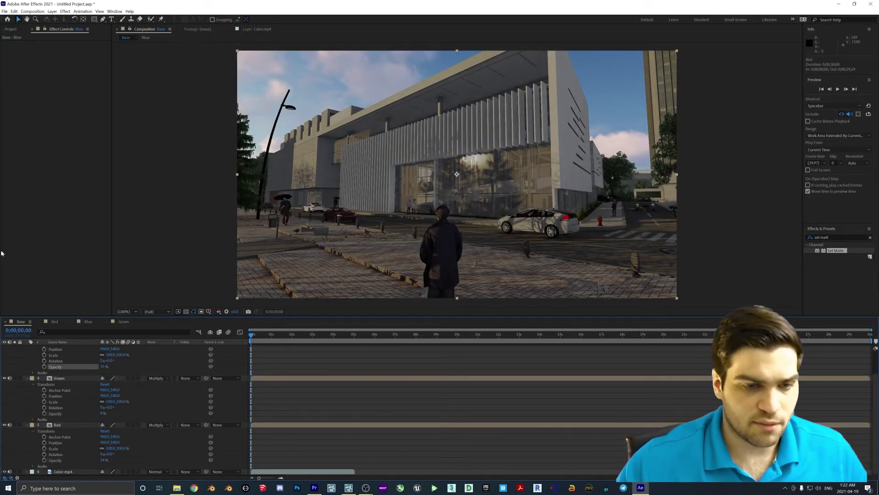